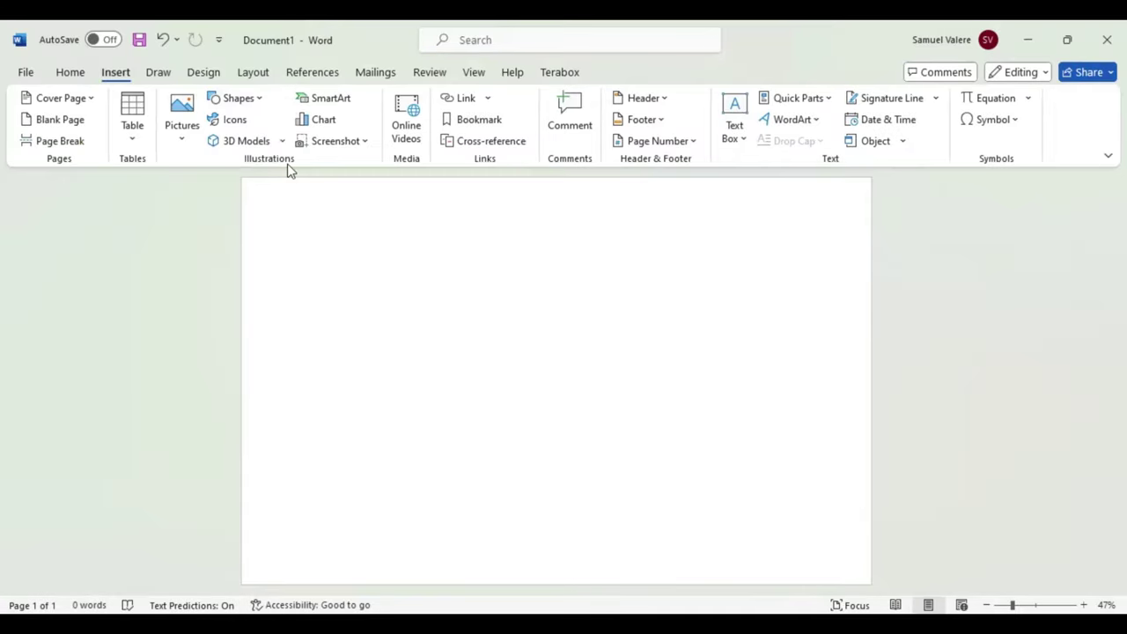
# Draw a full-width rectangle covering the top half of the page, from page top to middle.
pyautogui.moveTo(278, 213); pyautogui.dragTo(873, 380)
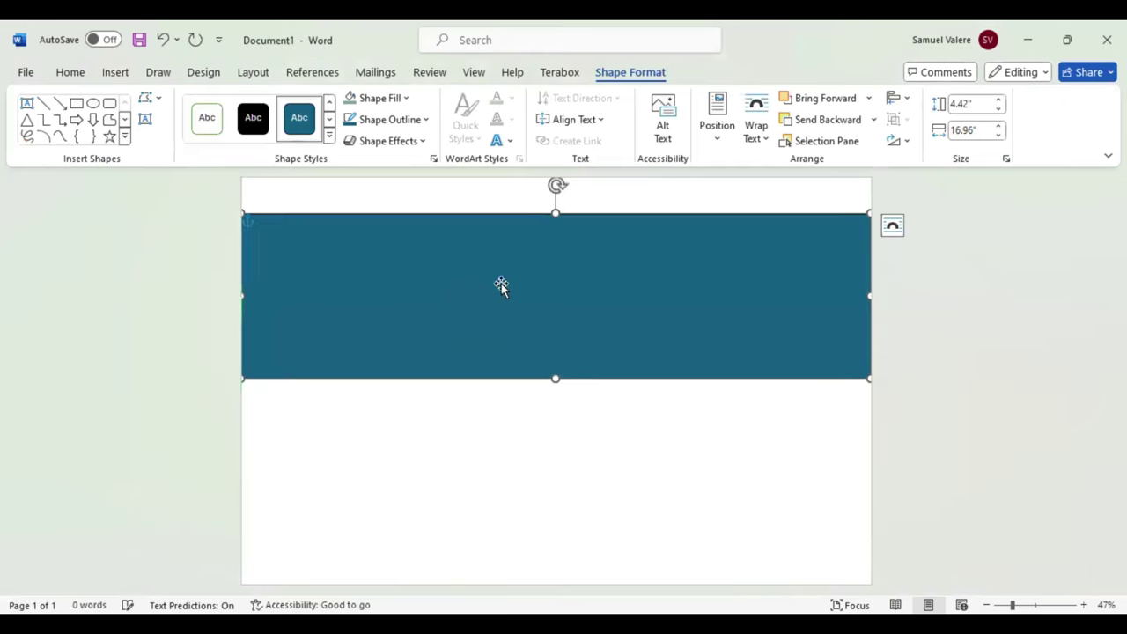
pyautogui.moveTo(556, 213); pyautogui.dragTo(562, 177)
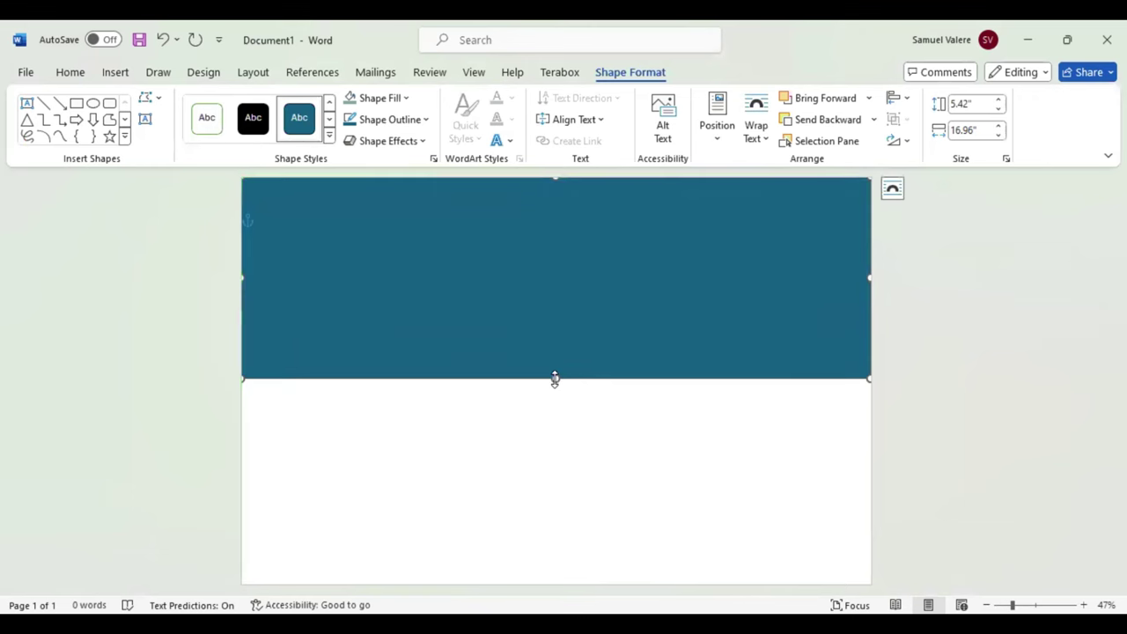
pyautogui.moveTo(554, 379); pyautogui.dragTo(554, 390)
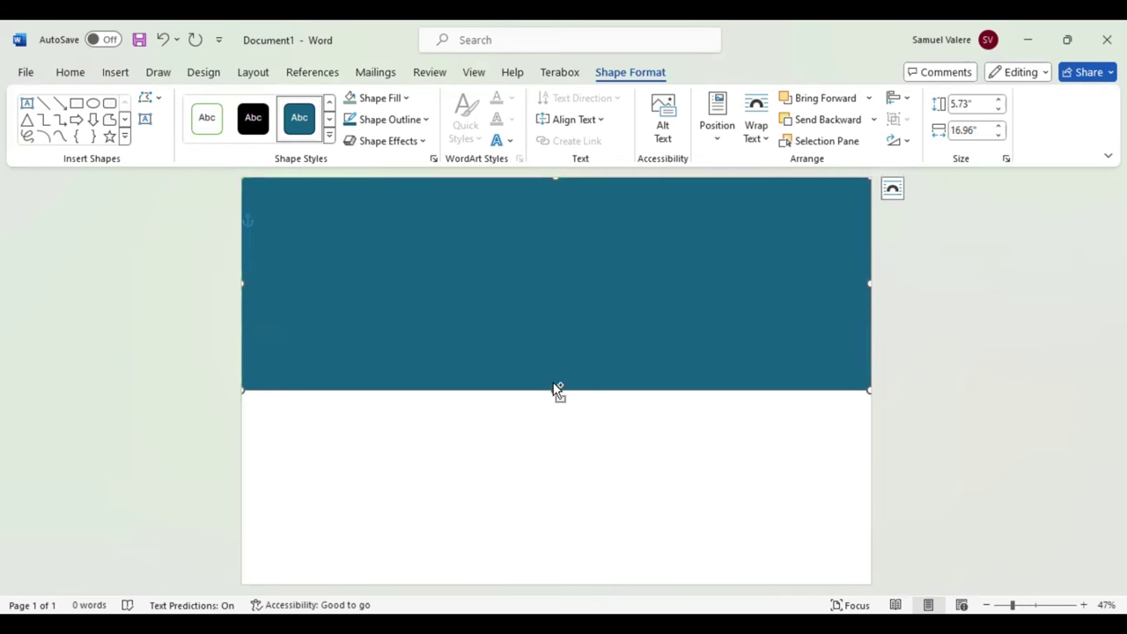
# Copy the rectangle to the bottom half and resize both so they meet at the page middle.
pyautogui.moveTo(566, 370)
pyautogui.mouseDown()
pyautogui.moveTo(563, 470)
pyautogui.moveTo(582, 465)
pyautogui.mouseUp()
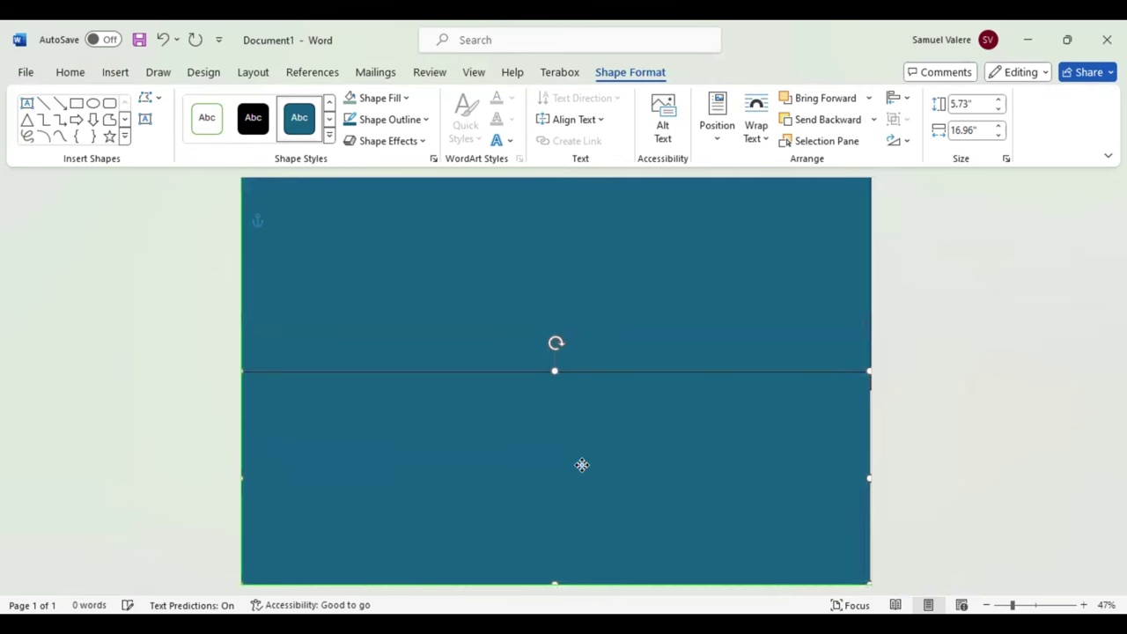
pyautogui.moveTo(557, 371); pyautogui.dragTo(556, 398)
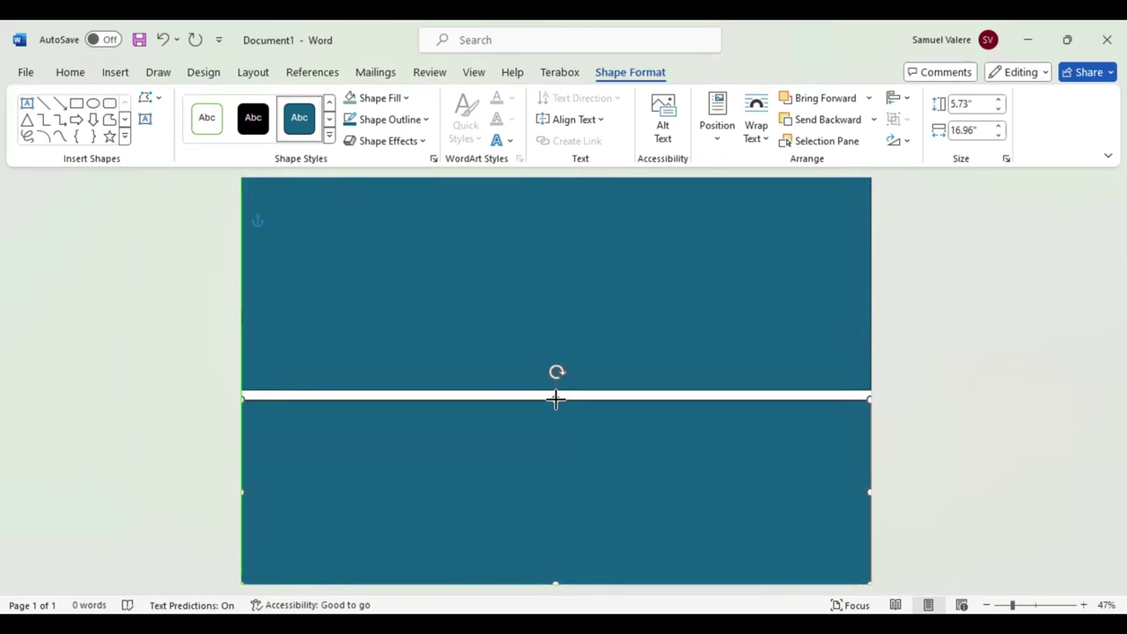
pyautogui.click(556, 384)
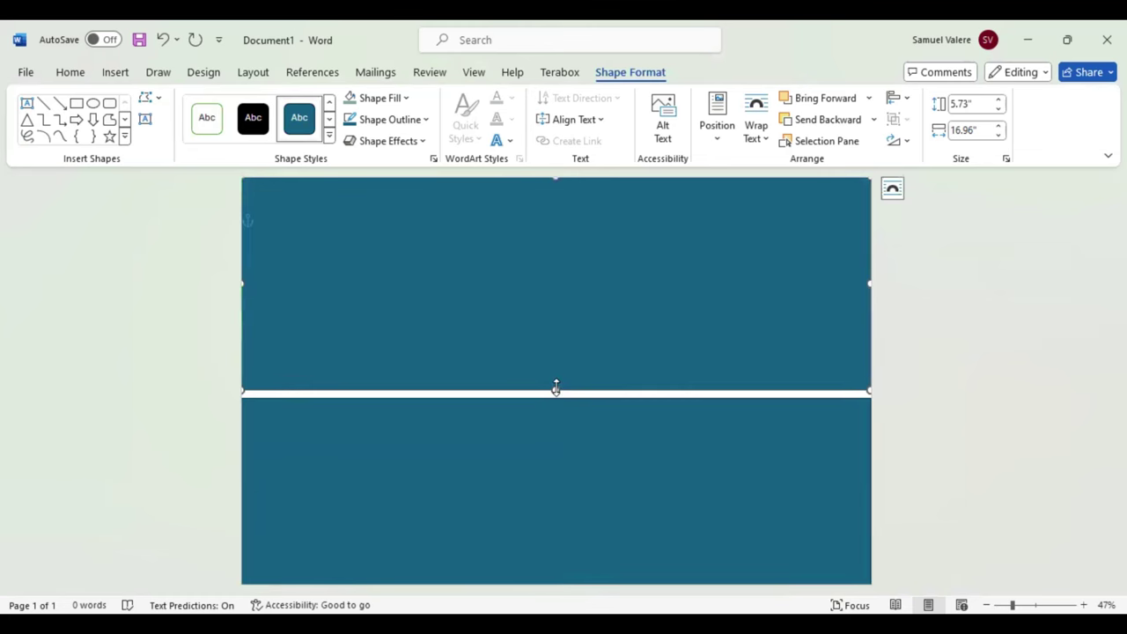
pyautogui.moveTo(555, 389); pyautogui.dragTo(558, 379)
pyautogui.click(555, 403)
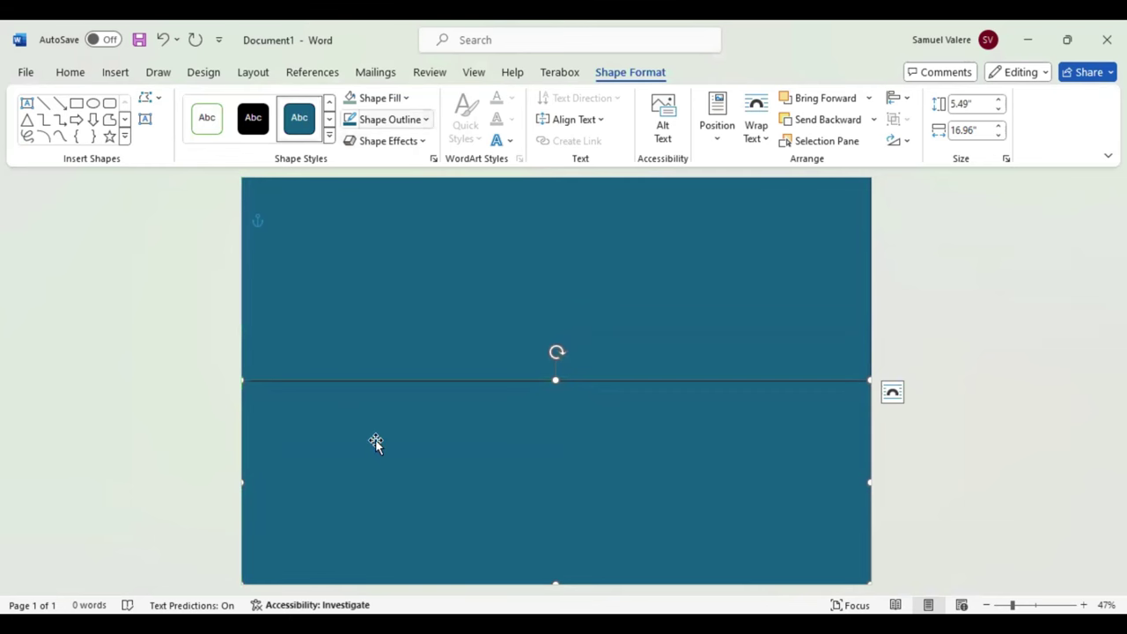
# Fill the lower rectangle sage green and stretch the pink and green rectangles to the page's right edge.
pyautogui.click(408, 102)
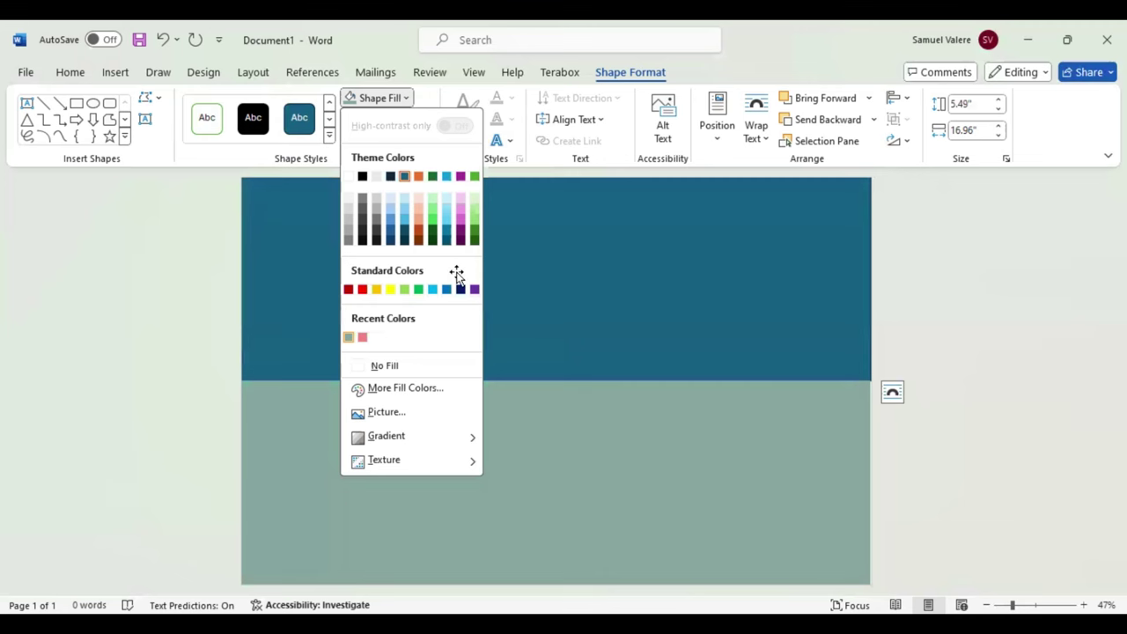
pyautogui.click(408, 102)
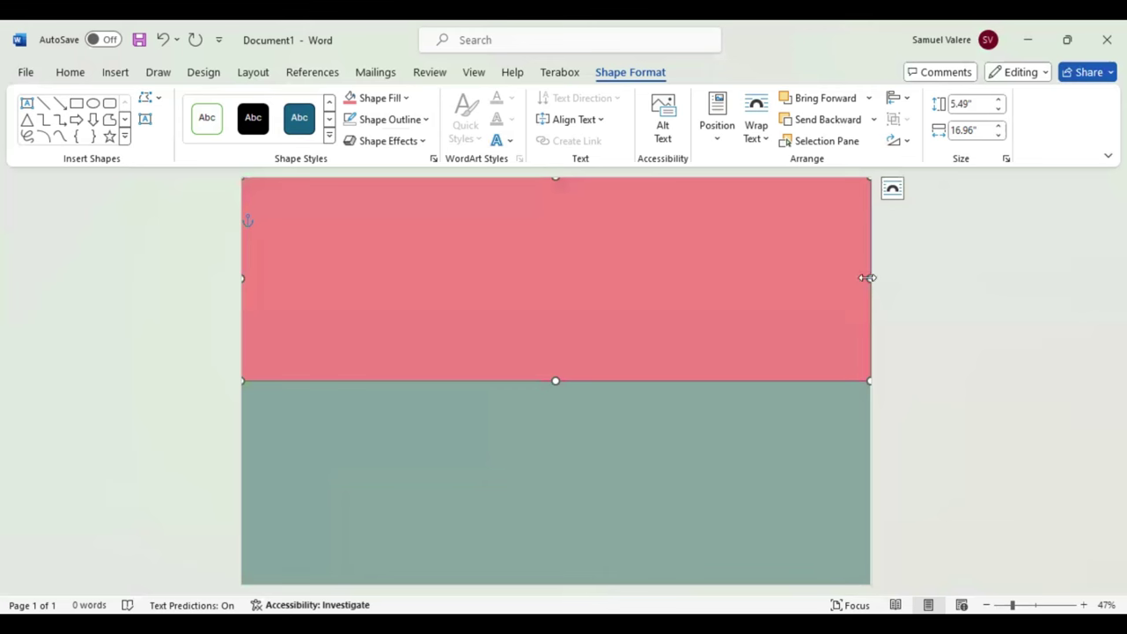
pyautogui.moveTo(868, 277); pyautogui.dragTo(890, 277)
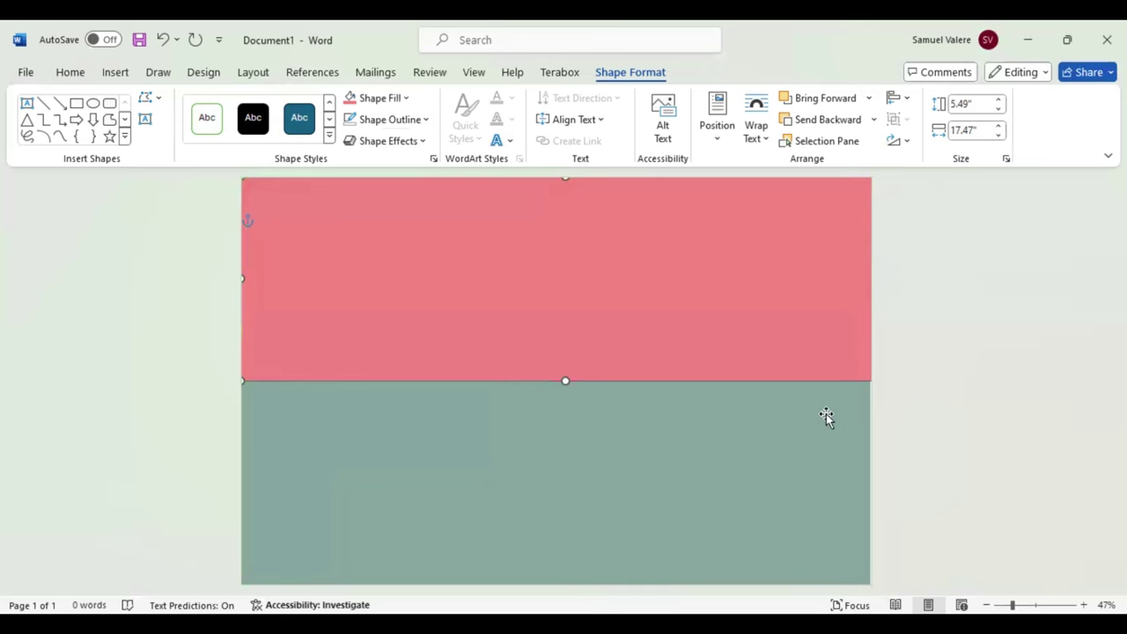
pyautogui.click(866, 481)
pyautogui.moveTo(902, 477); pyautogui.dragTo(902, 480)
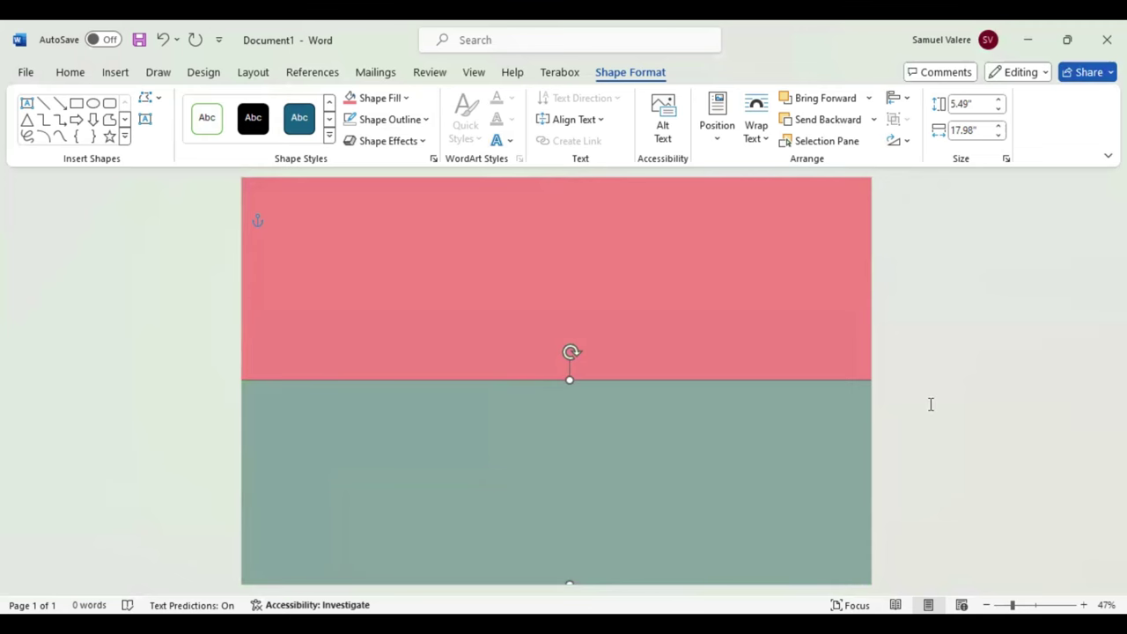
pyautogui.click(751, 269)
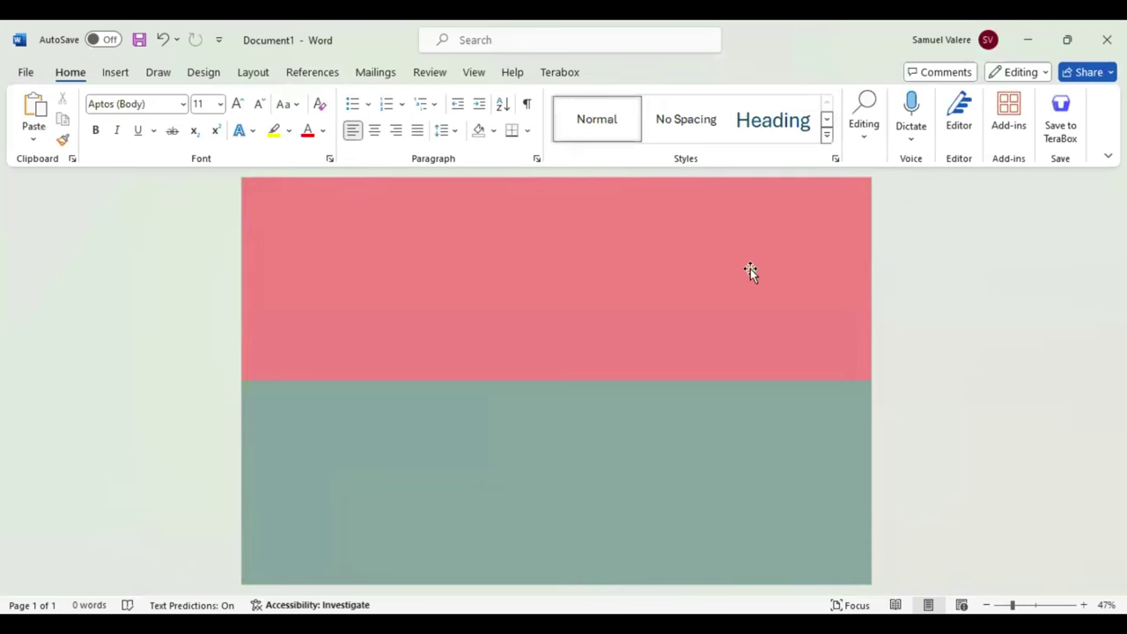
# Draw a 10.07" by 15.53" rectangle over the page middle and centre it on the page.
pyautogui.click(124, 76)
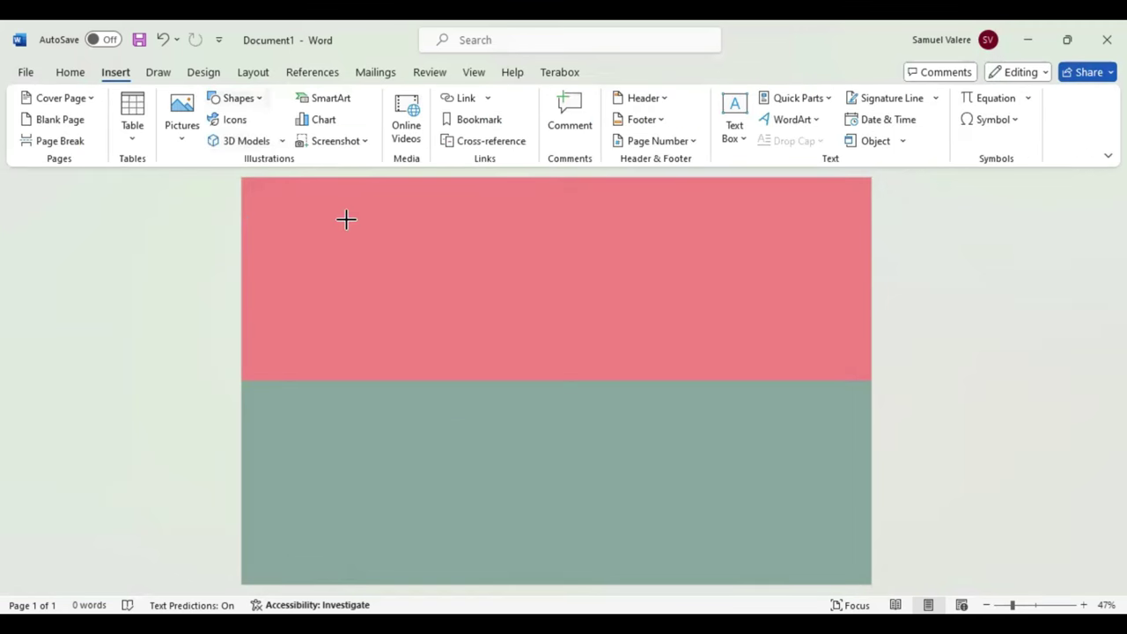
pyautogui.click(253, 102)
pyautogui.click(269, 140)
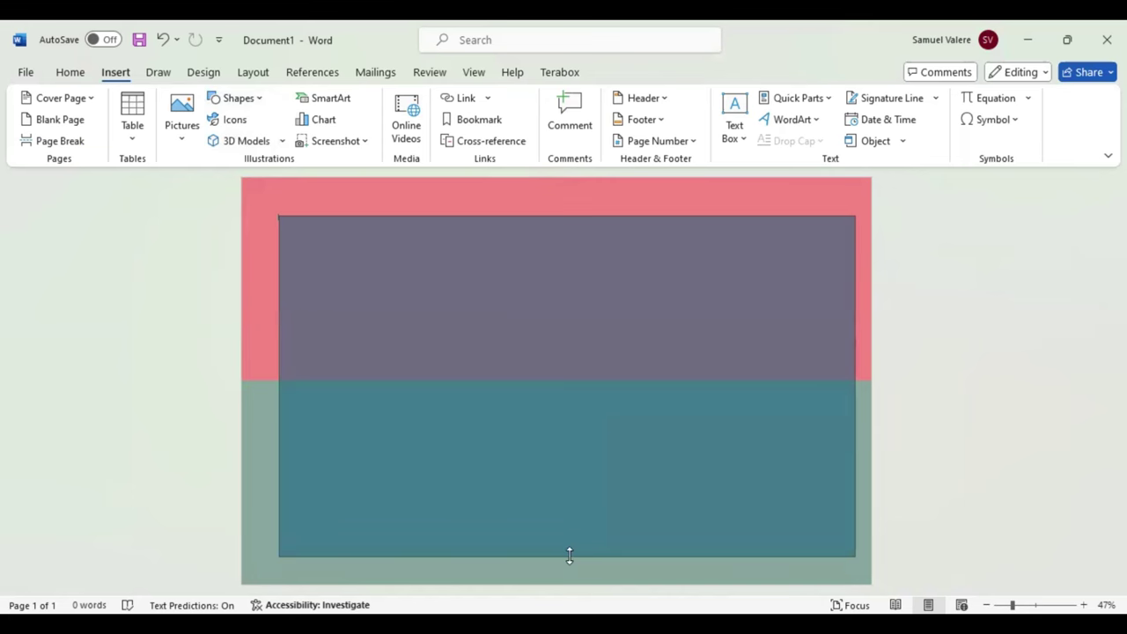
pyautogui.moveTo(569, 554); pyautogui.dragTo(566, 578)
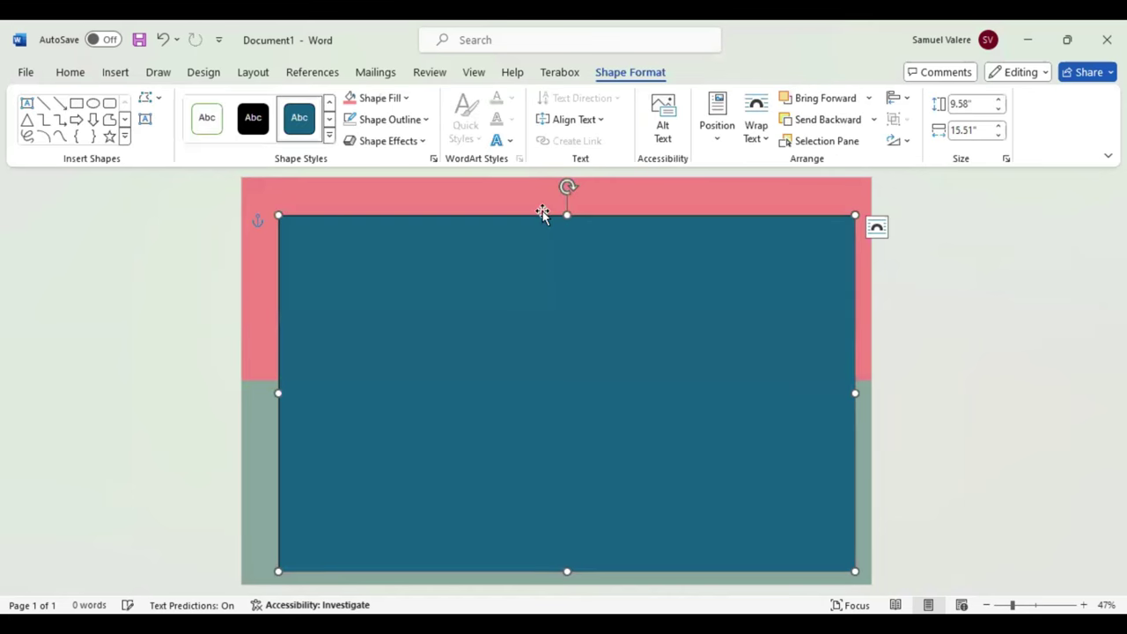
pyautogui.moveTo(567, 215); pyautogui.dragTo(567, 199)
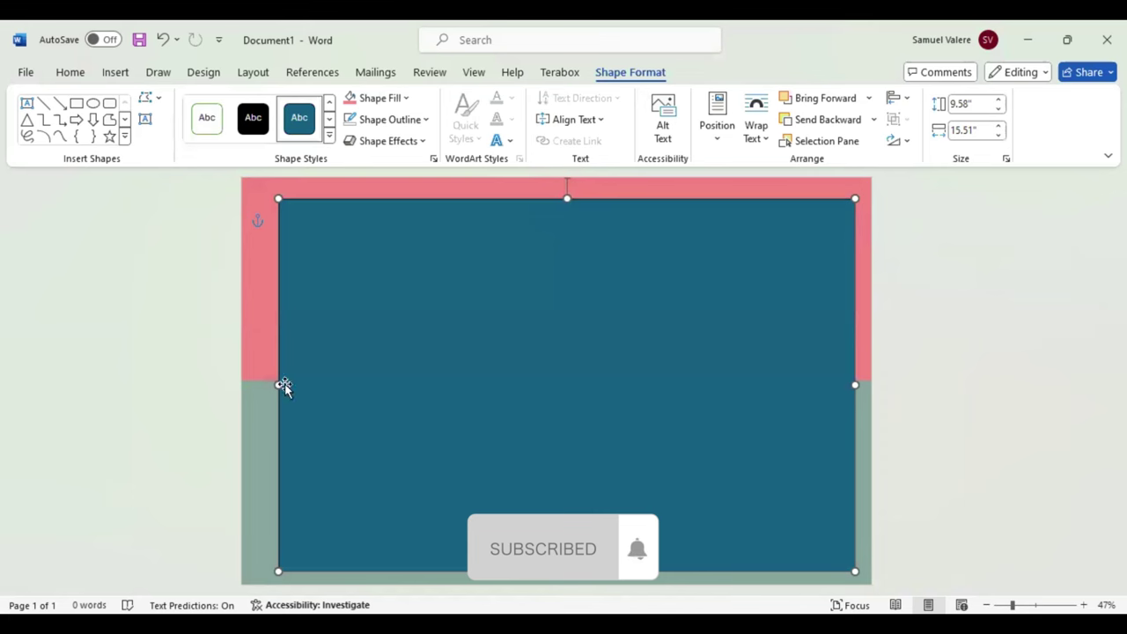
pyautogui.moveTo(283, 386); pyautogui.dragTo(259, 383)
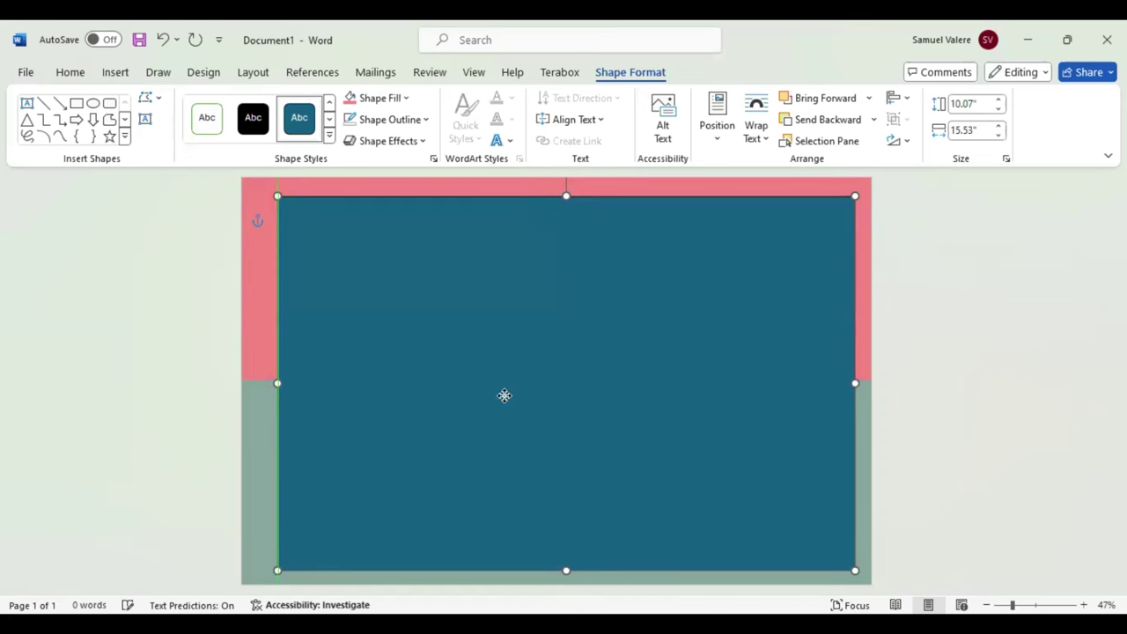
pyautogui.moveTo(503, 395)
pyautogui.mouseDown()
pyautogui.moveTo(505, 408)
pyautogui.moveTo(506, 390)
pyautogui.moveTo(574, 397)
pyautogui.mouseUp()
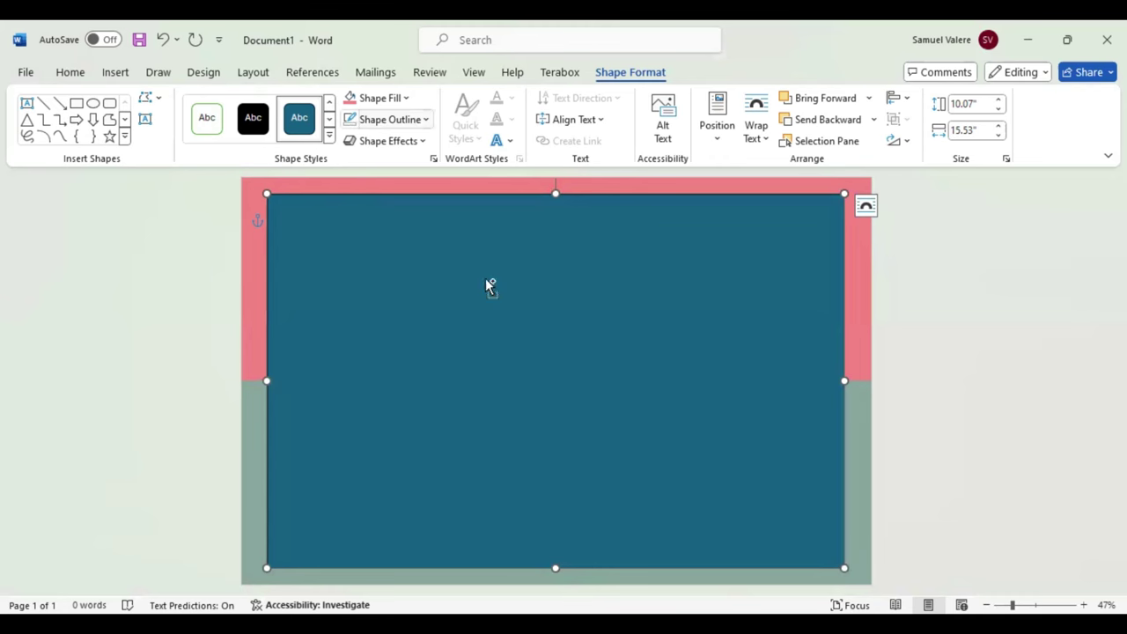
# Make the centre rectangle white and duplicate it as a slightly smaller copy.
pyautogui.hotkey('ctrl', 'z')
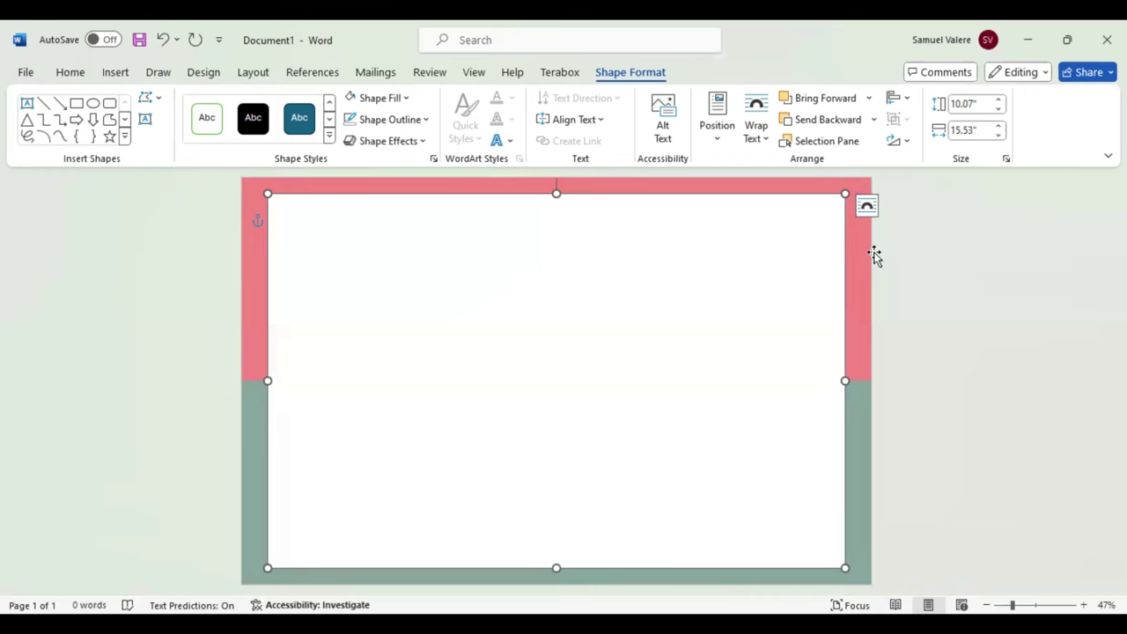
pyautogui.hotkey('ctrl', 'z')
pyautogui.moveTo(851, 201); pyautogui.dragTo(825, 216)
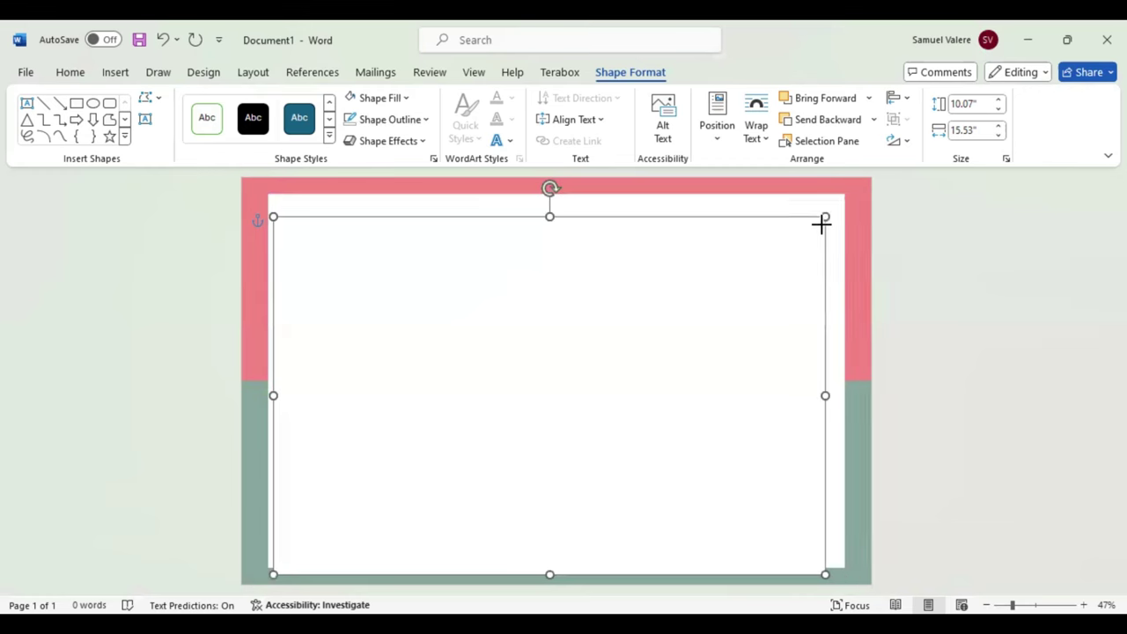
pyautogui.hotkey('ctrl', 'y')
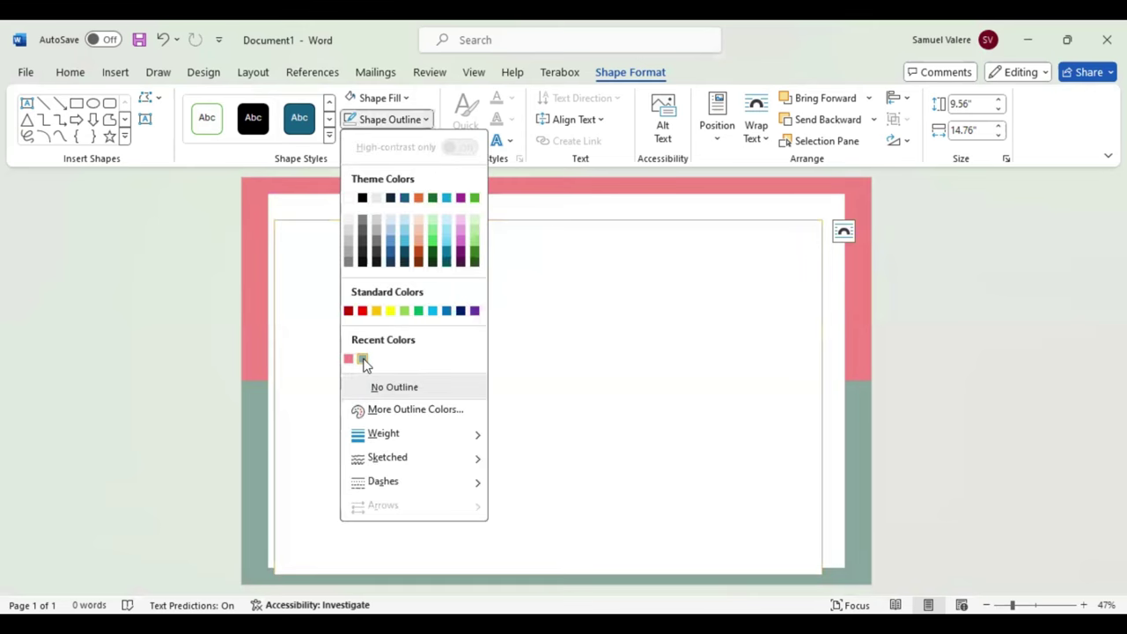
# Give the inner copy a sage-green outline with no fill and centre it inside the white panel.
pyautogui.click(428, 120)
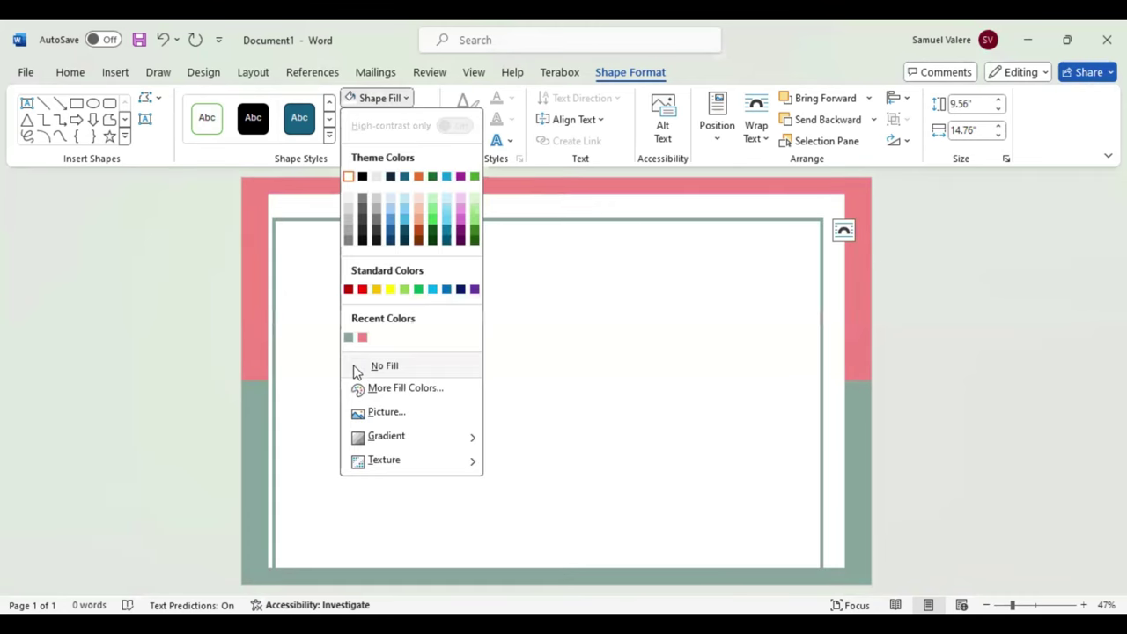
pyautogui.click(567, 206)
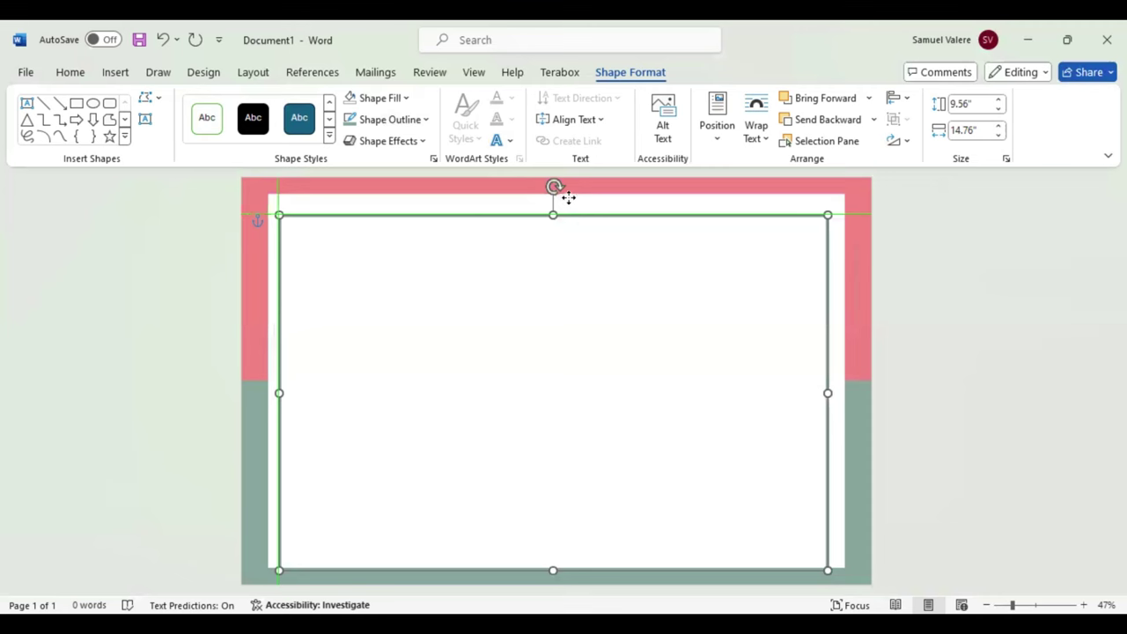
pyautogui.moveTo(568, 198)
pyautogui.mouseDown()
pyautogui.moveTo(565, 212)
pyautogui.moveTo(535, 203)
pyautogui.mouseUp()
pyautogui.moveTo(535, 202)
pyautogui.mouseDown()
pyautogui.moveTo(568, 197)
pyautogui.moveTo(561, 204)
pyautogui.mouseUp()
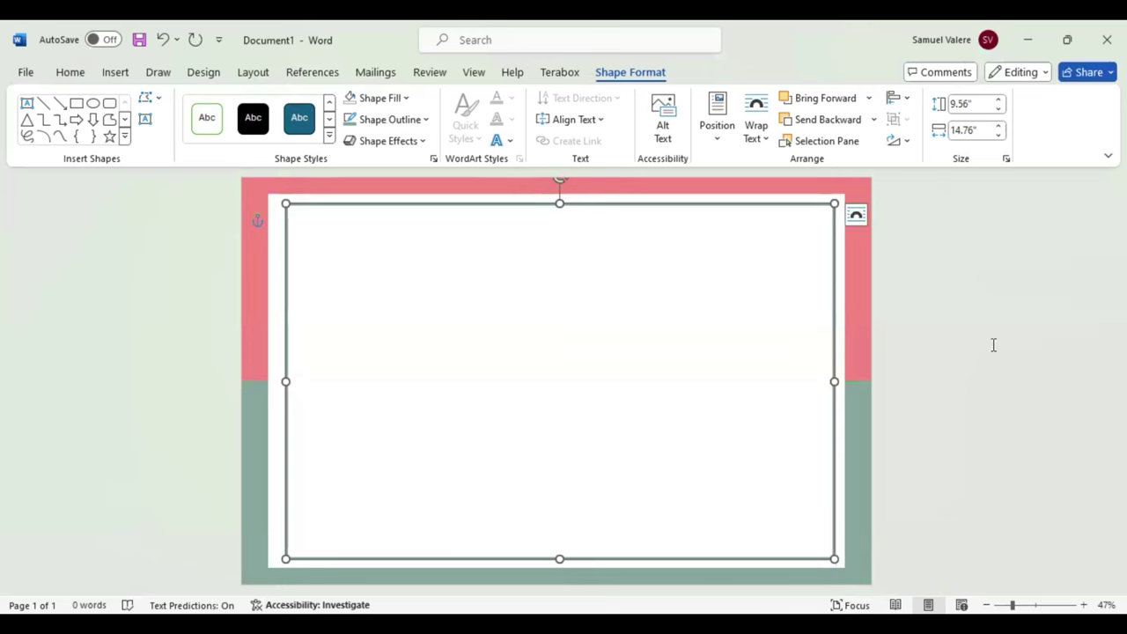
pyautogui.click(275, 268)
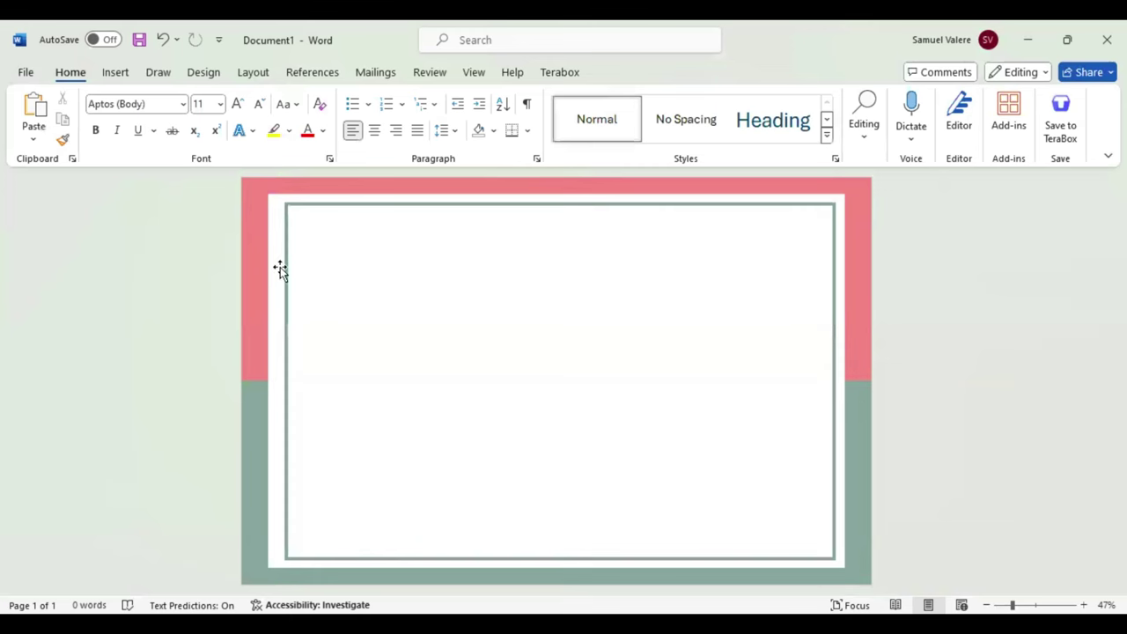
pyautogui.click(280, 267)
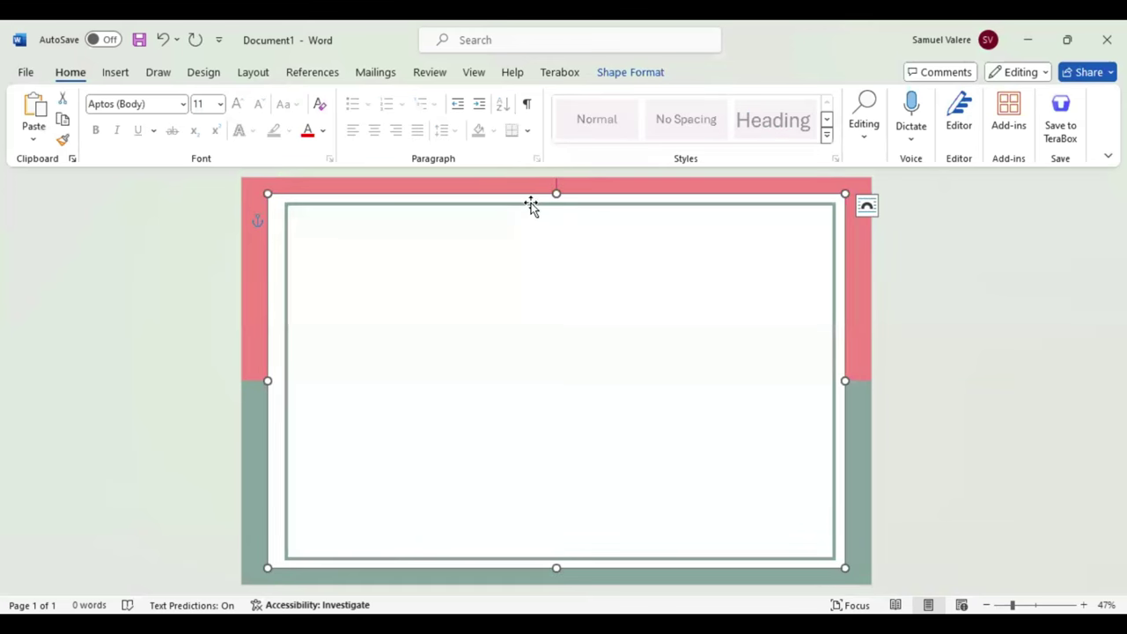
pyautogui.click(612, 323)
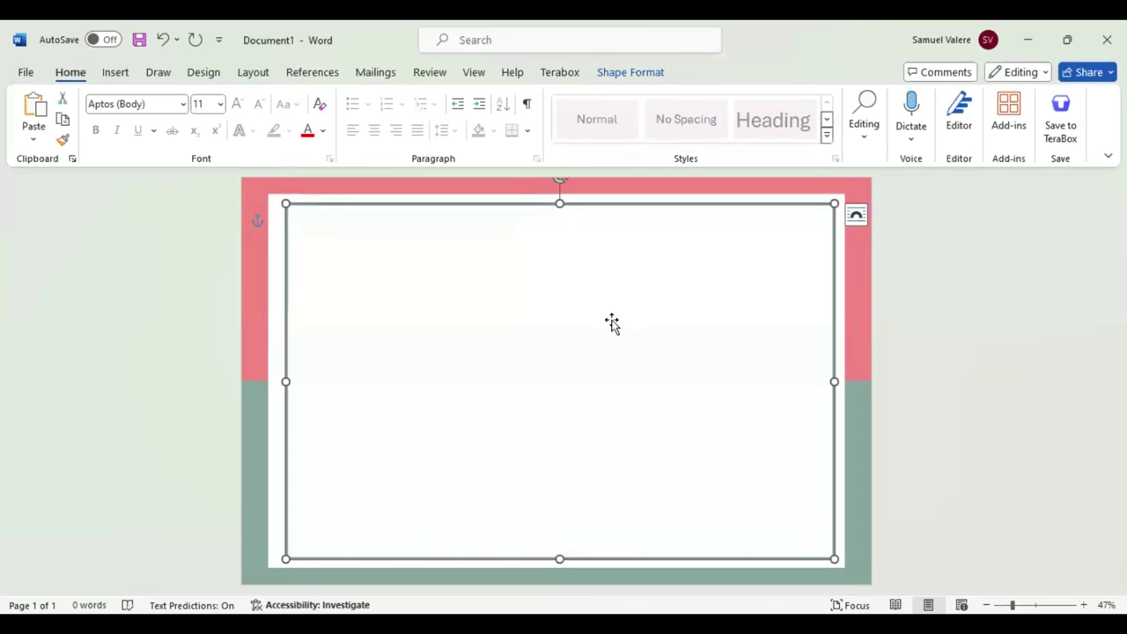
pyautogui.press('Left')
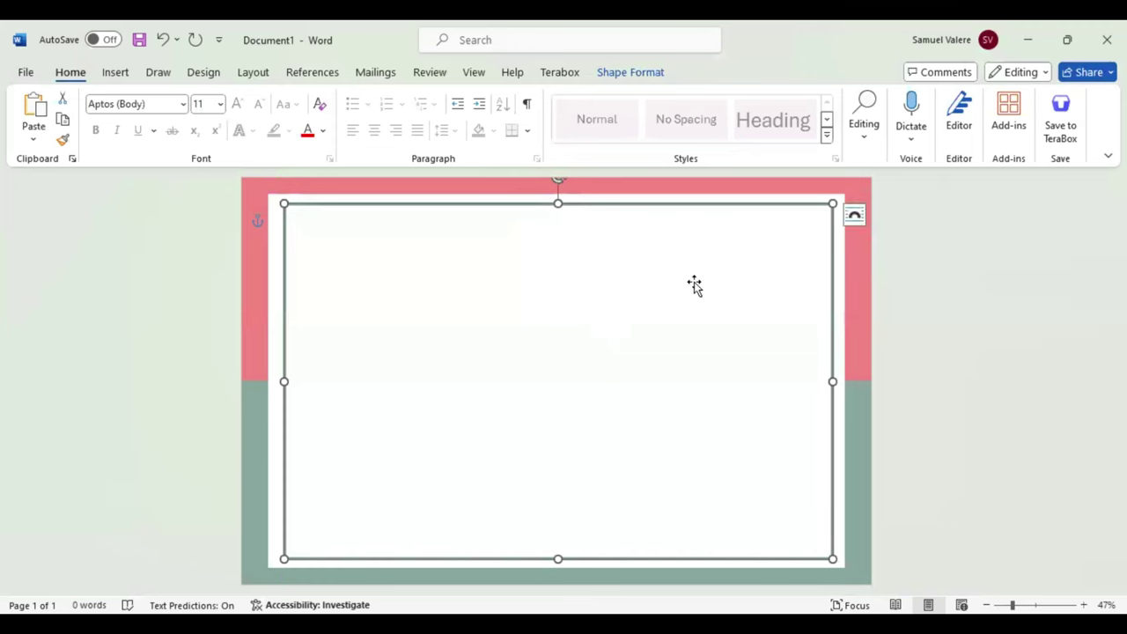
pyautogui.press('Escape')
pyautogui.click(116, 74)
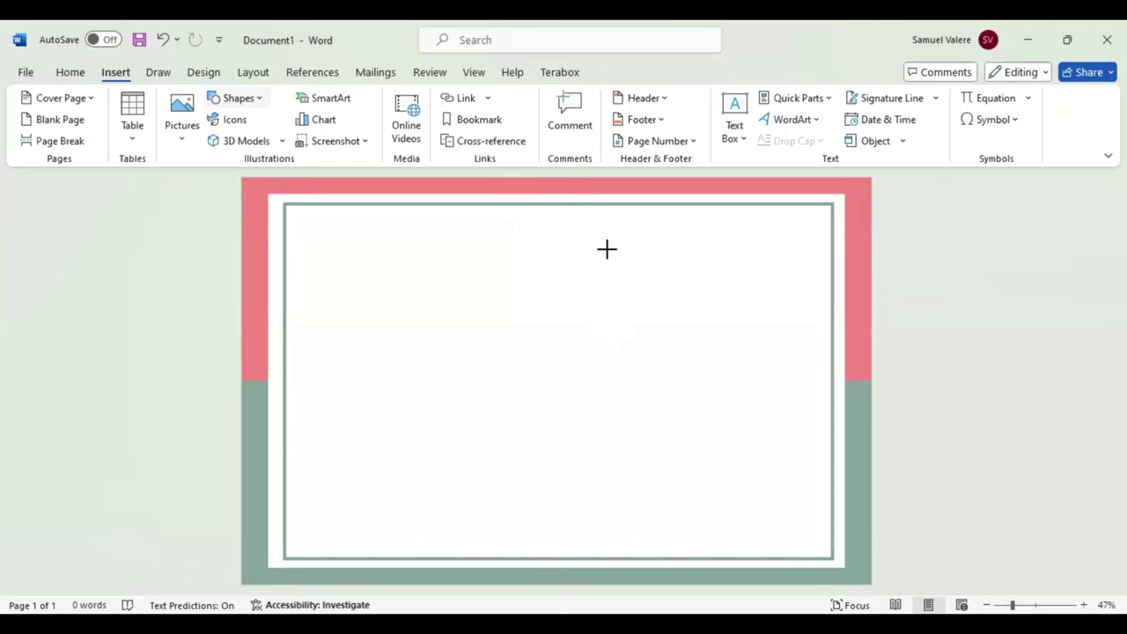
# Draw a text box near the top right, enter 'Certificate' and select all its text.
pyautogui.moveTo(766, 251); pyautogui.dragTo(778, 257)
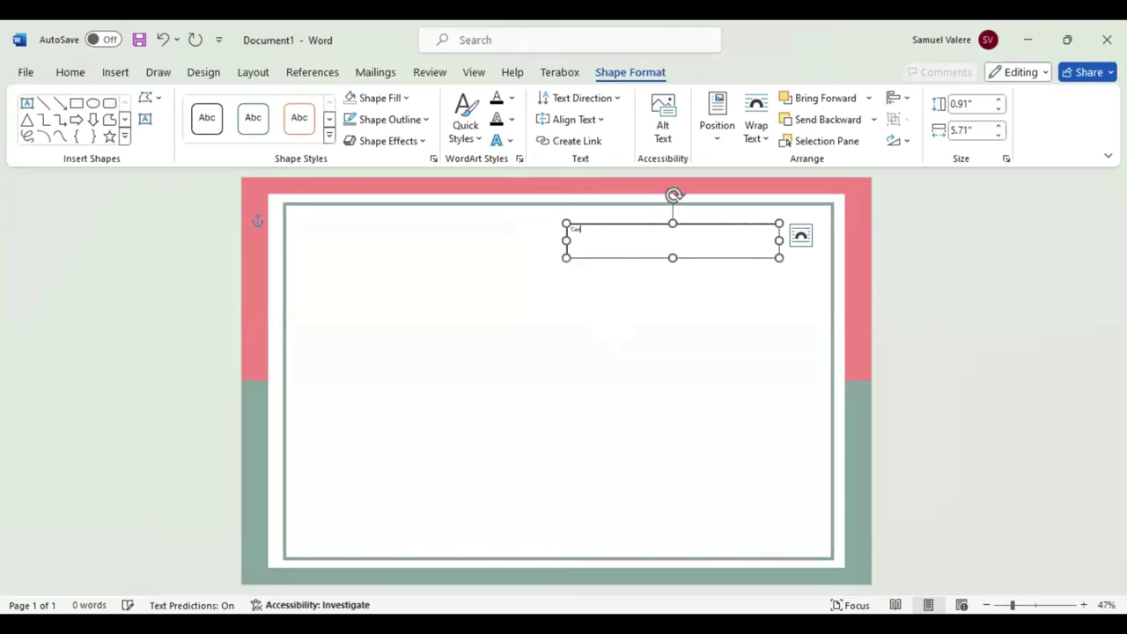
pyautogui.write('nt')
pyautogui.write('fica')
pyautogui.write('te')
pyautogui.hotkey('ctrl', 'a')
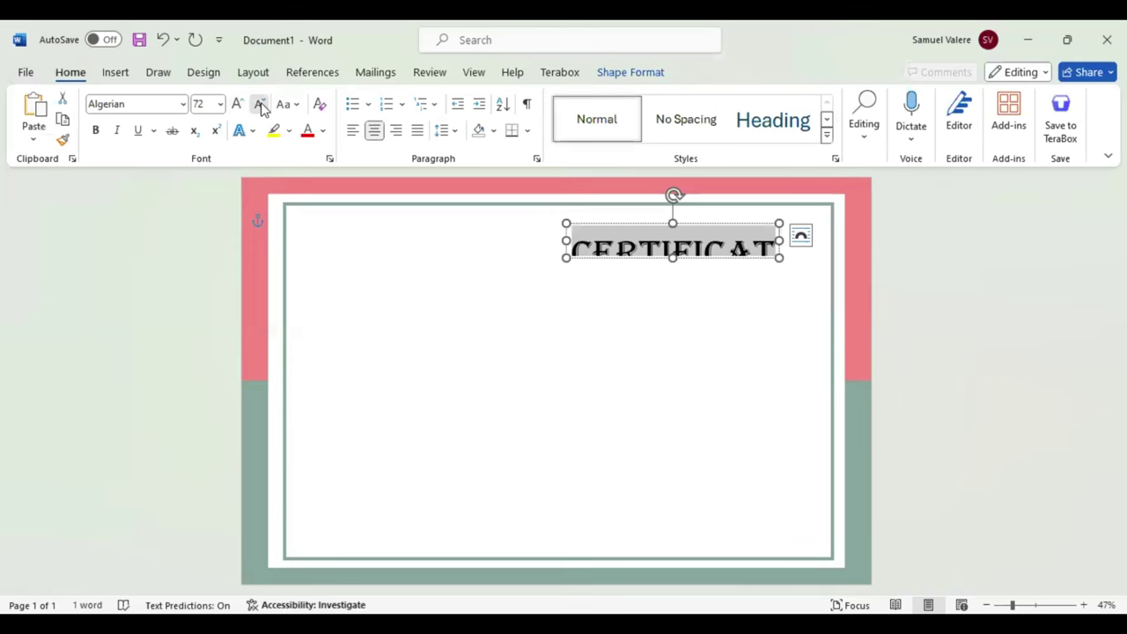
# Set the CERTIFICATE title to 50 pt and nudge its box slightly left.
pyautogui.click(260, 103)
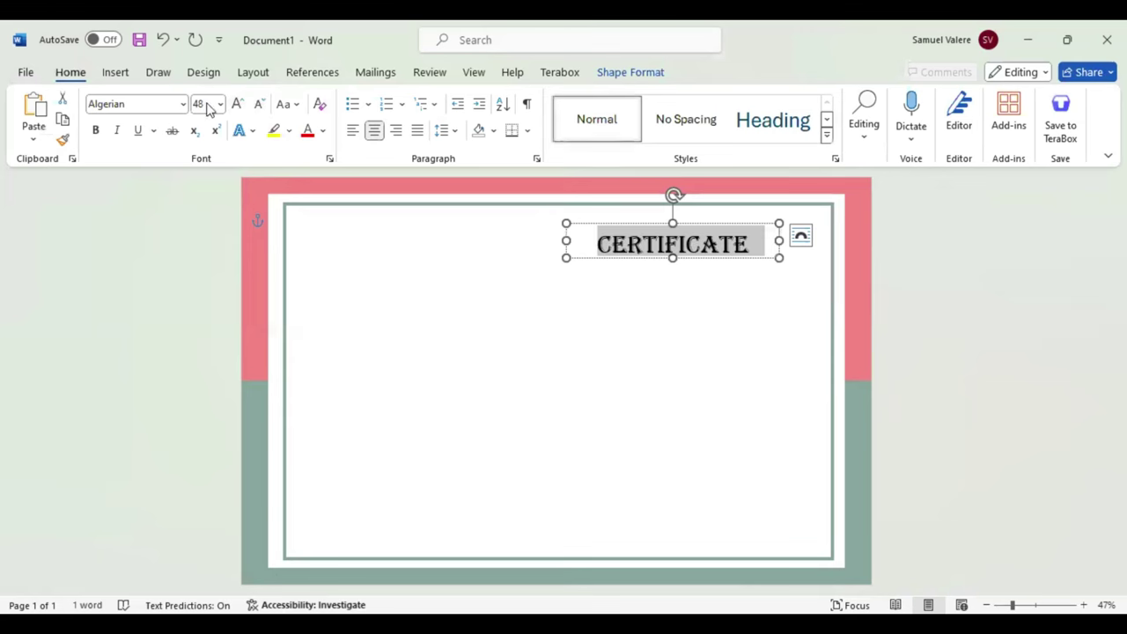
pyautogui.write('50')
pyautogui.press('Return')
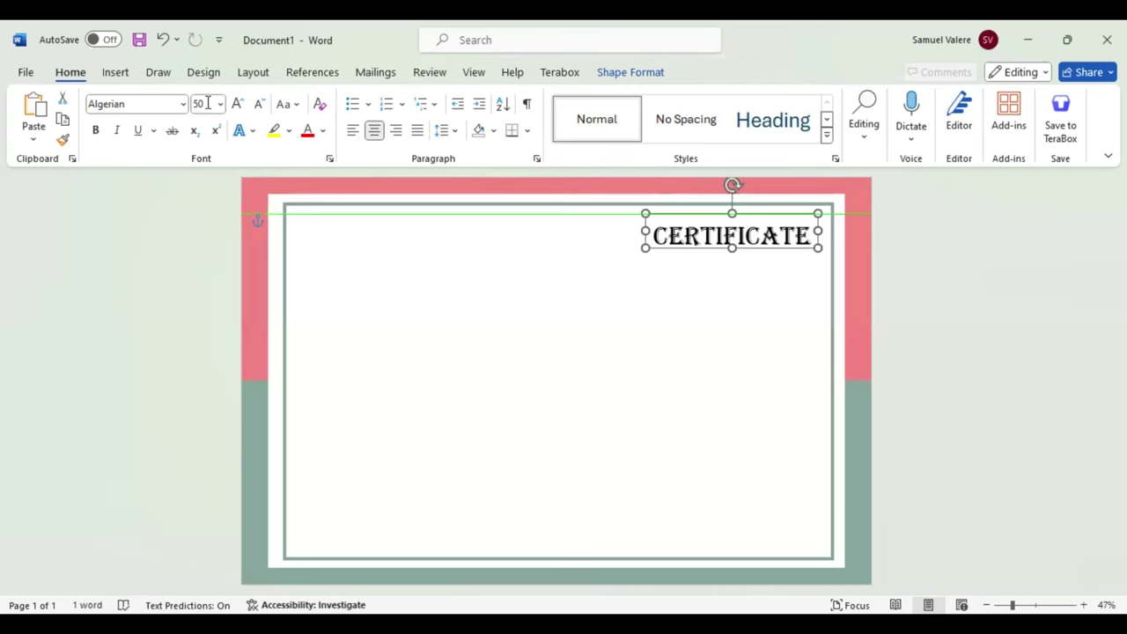
pyautogui.press('Left')
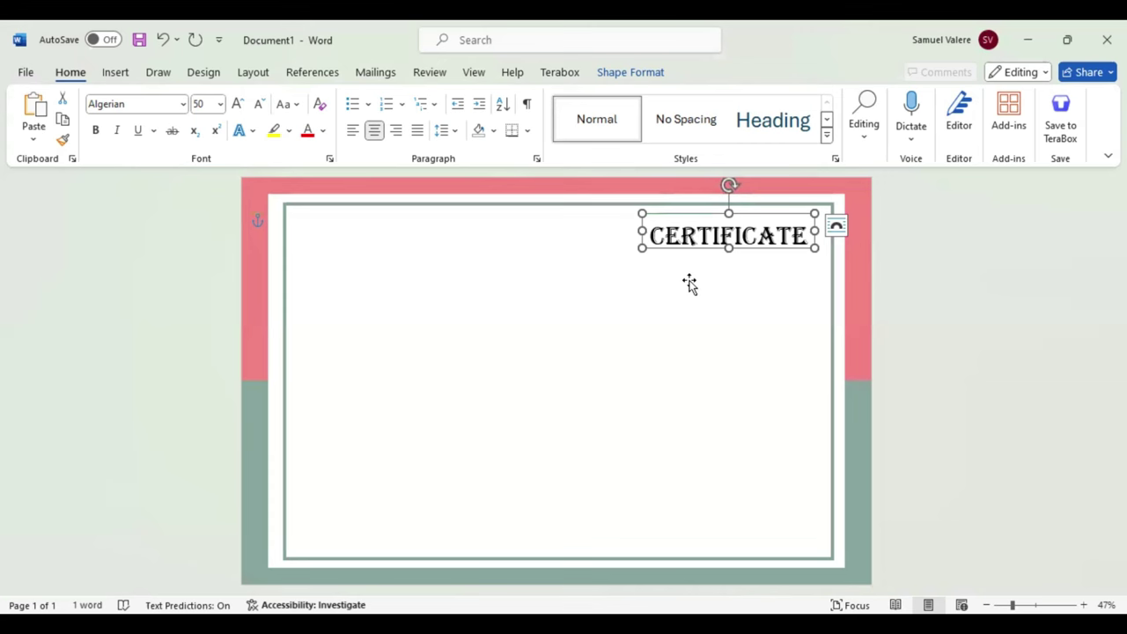
# Duplicate the title box just below and change its text to 'OF' at 26 pt.
pyautogui.moveTo(705, 248); pyautogui.dragTo(709, 267)
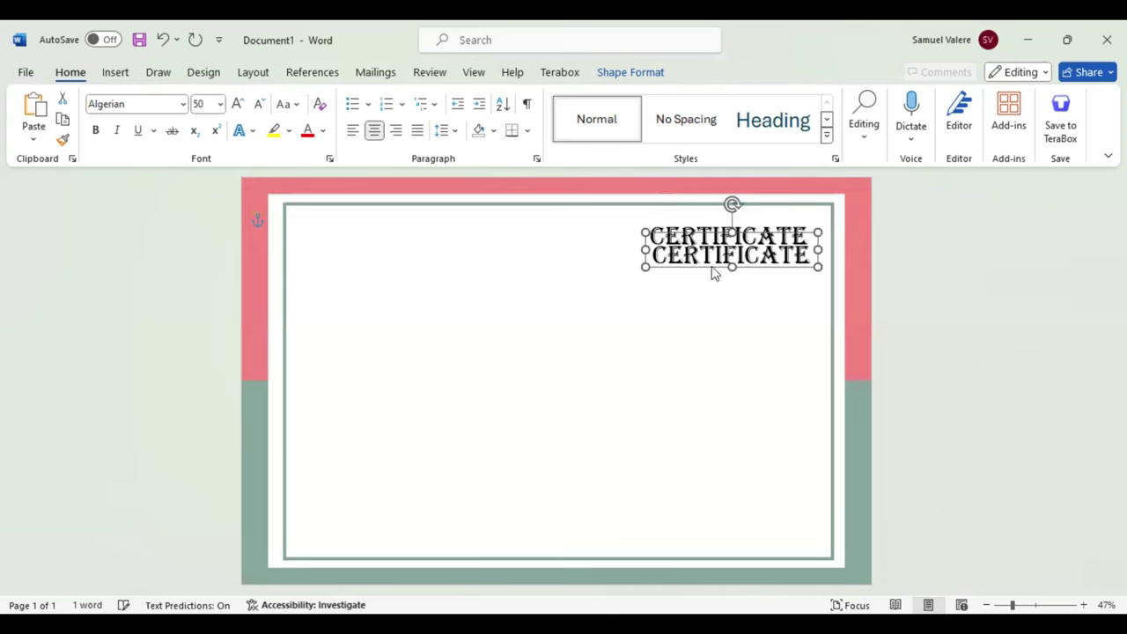
pyautogui.hotkey('ctrl', 'a')
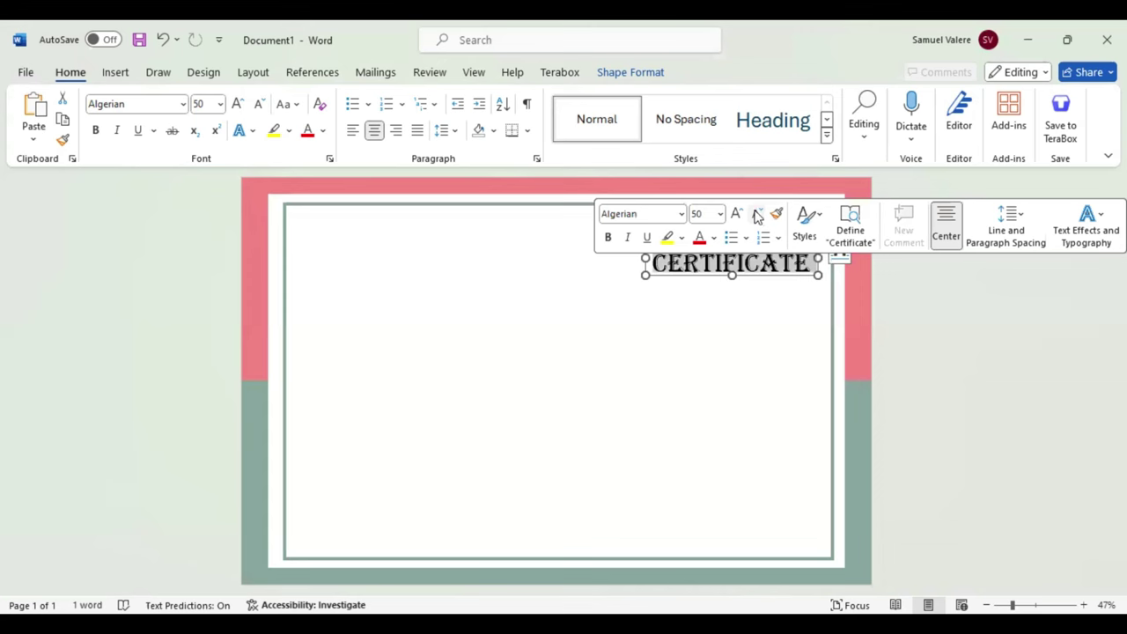
pyautogui.click(756, 216)
pyautogui.click(757, 216)
pyautogui.click(757, 215)
pyautogui.click(756, 215)
pyautogui.write('OF')
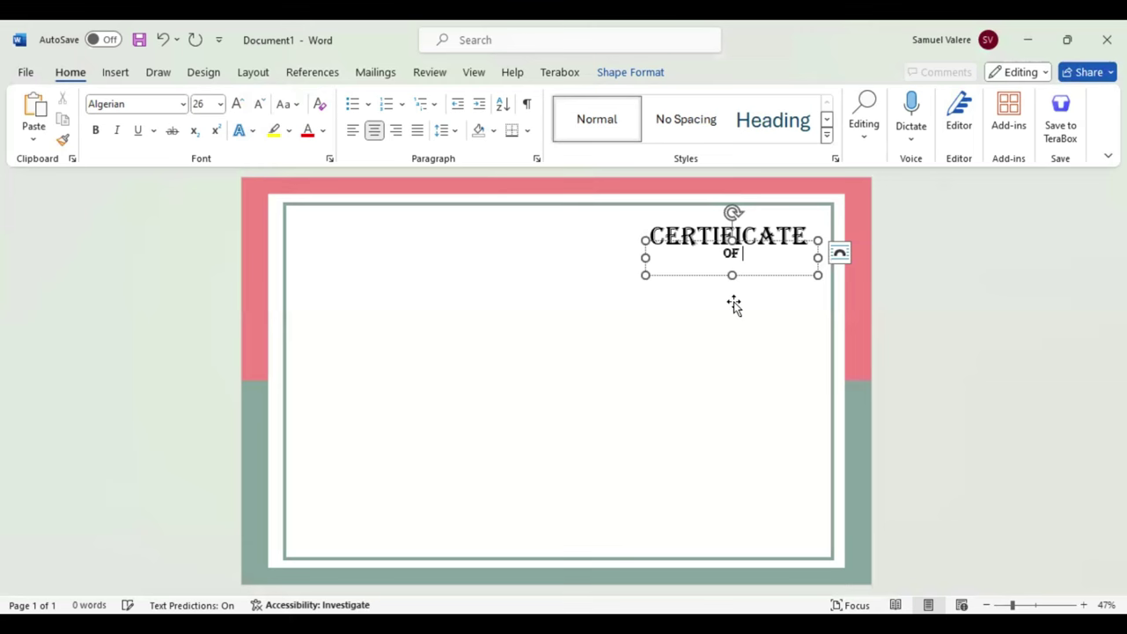
# Complete the line as 'OF APPRECIATION' in bold, uppercase Aptos (Body) at 22 pt.
pyautogui.write('APPRECIATION')
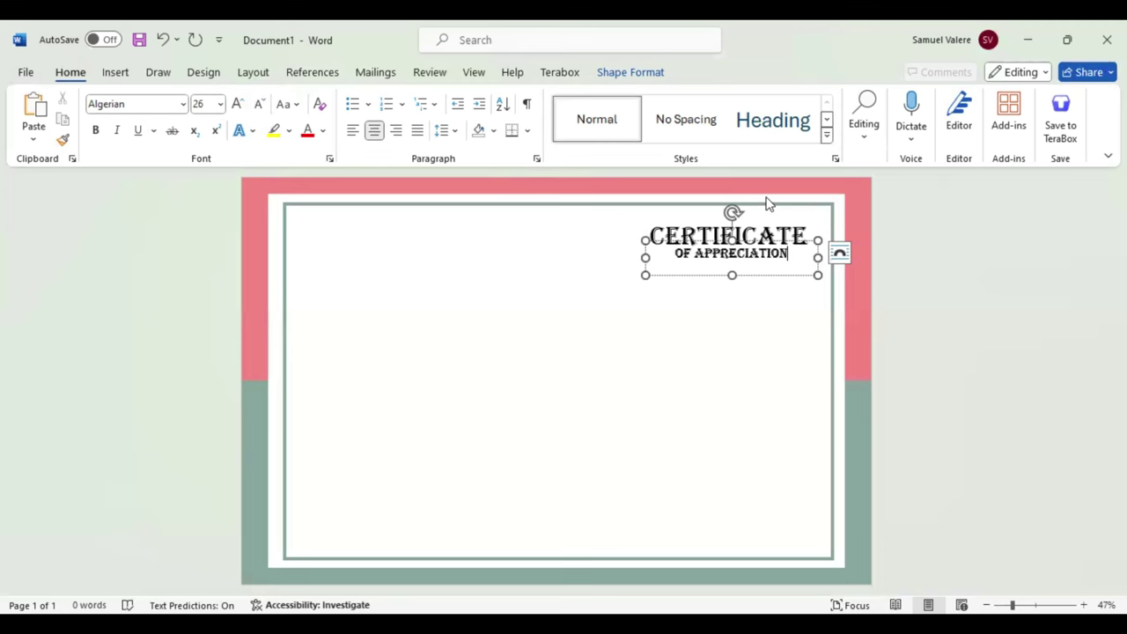
pyautogui.hotkey('shift', 'Home')
pyautogui.press('ctrl+shift+less')
pyautogui.press('ctrl+shift+less')
pyautogui.press('ctrl+shift+less')
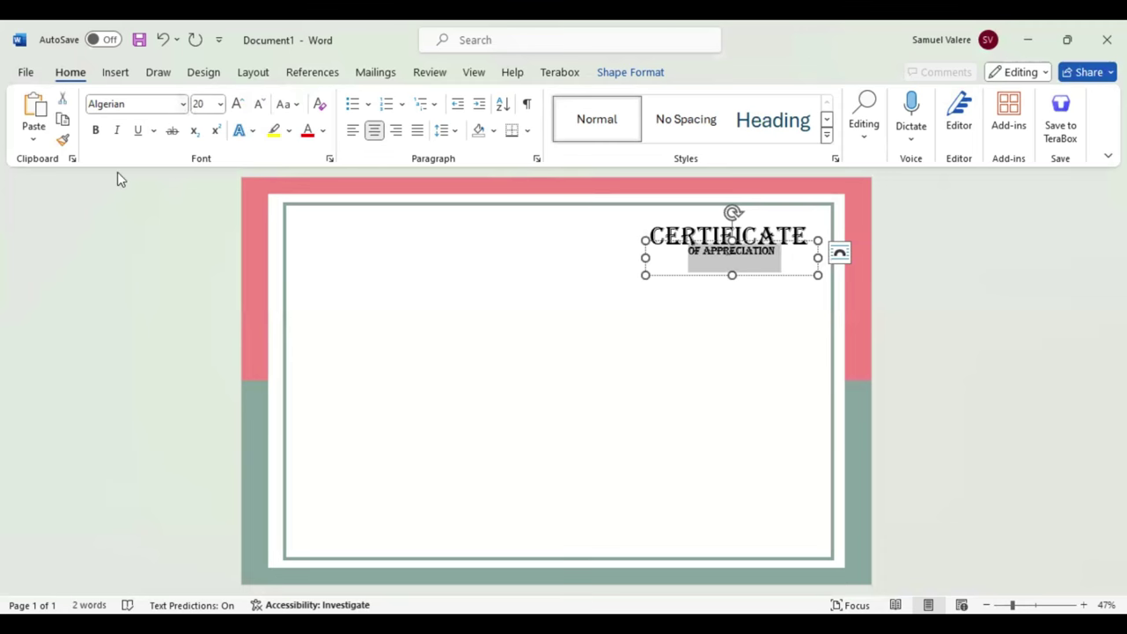
pyautogui.hotkey('alt', 'h')
pyautogui.press('f')
pyautogui.press('f')
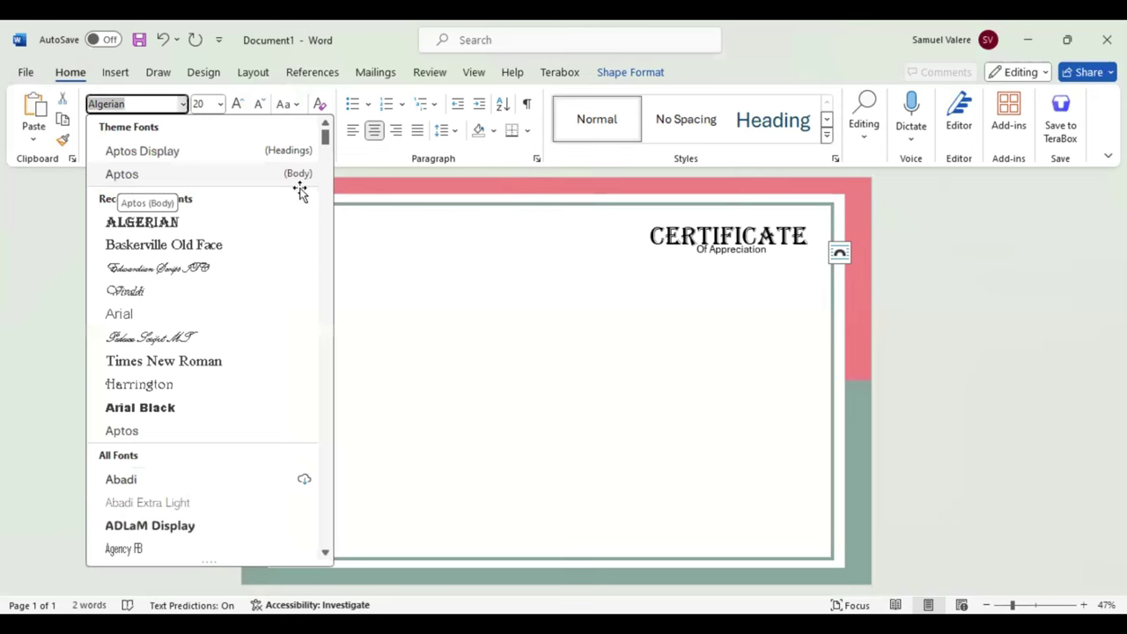
pyautogui.click(299, 183)
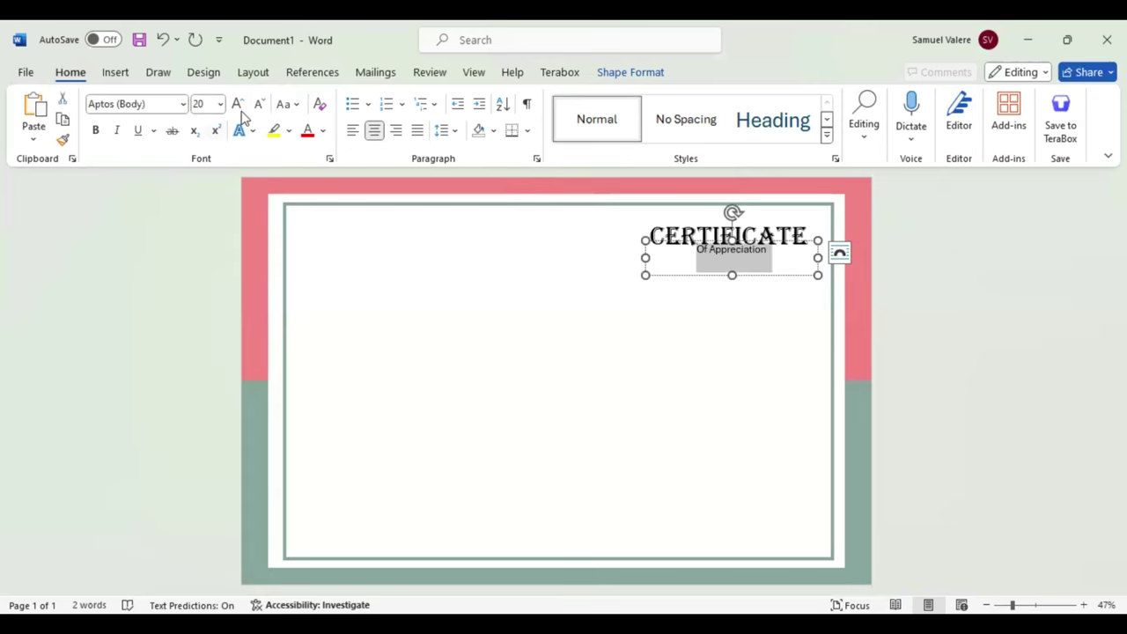
pyautogui.hotkey('ctrl', 'shift', 'a')
pyautogui.hotkey('ctrl', 'b')
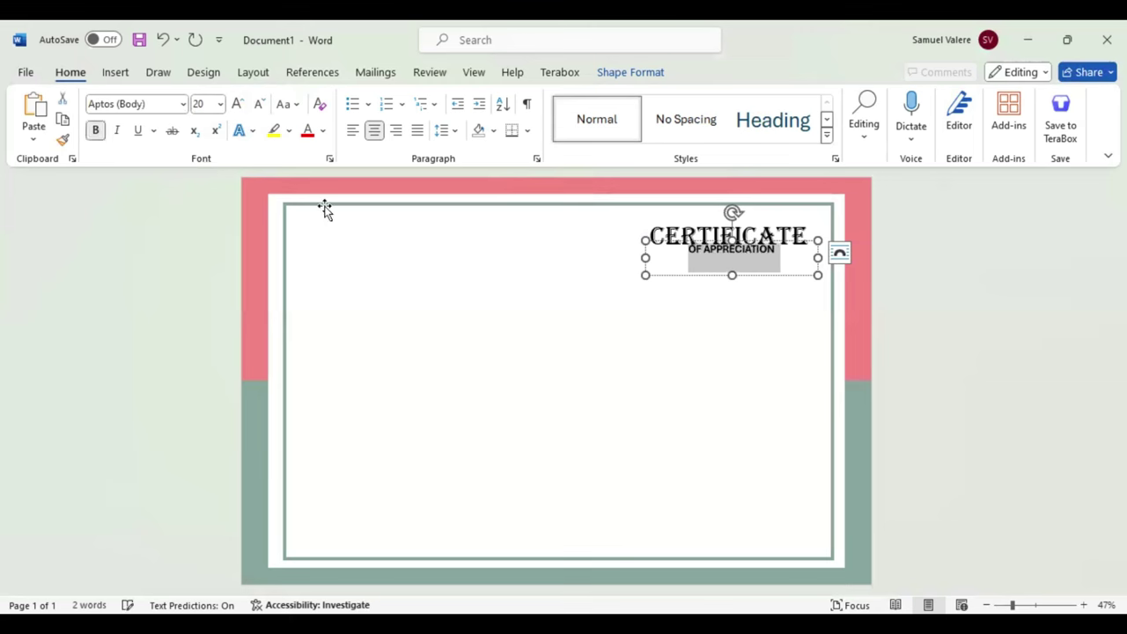
pyautogui.click(237, 106)
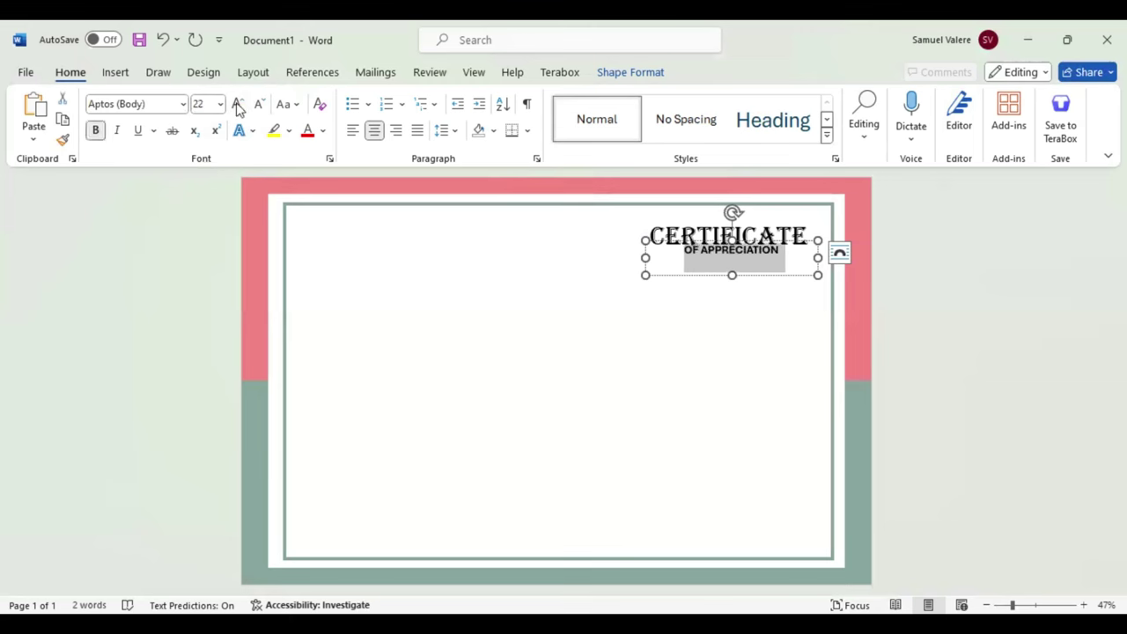
# Nudge the OF APPRECIATION box into place centred under CERTIFICATE.
pyautogui.press('Escape')
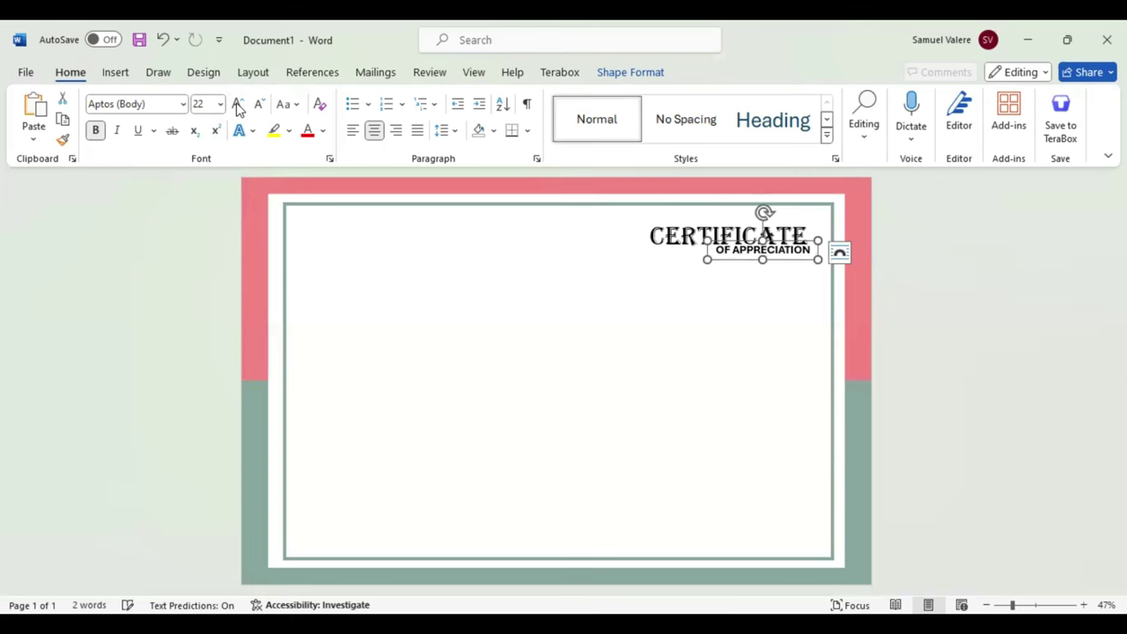
pyautogui.press('Left')
pyautogui.press('Left')
pyautogui.press('Left')
pyautogui.press('Down')
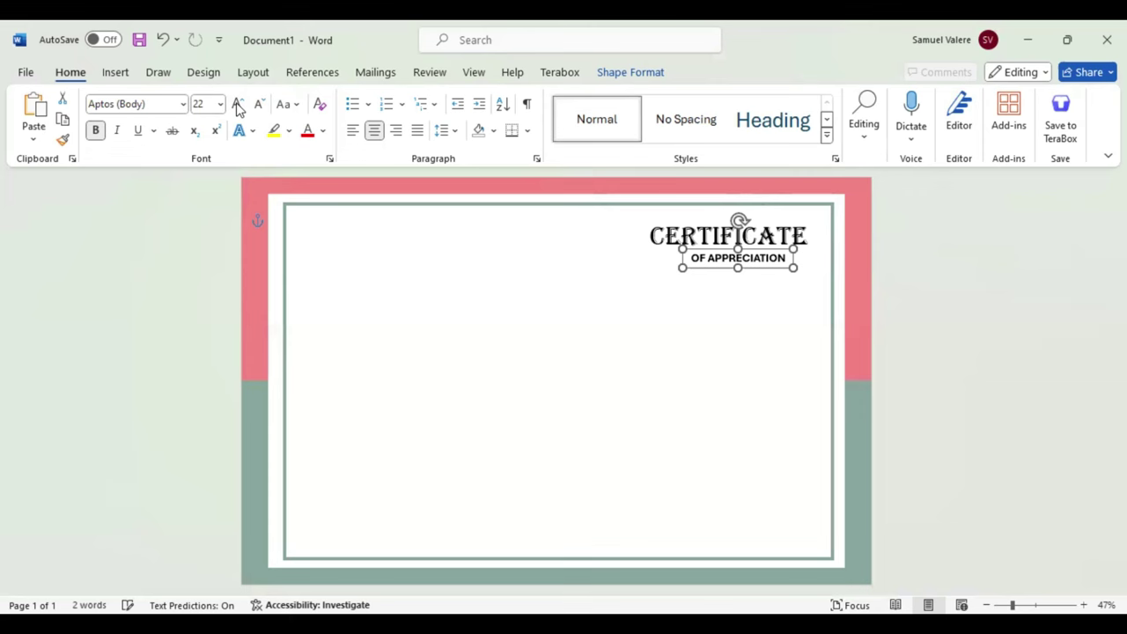
pyautogui.press('Left')
pyautogui.press('Up')
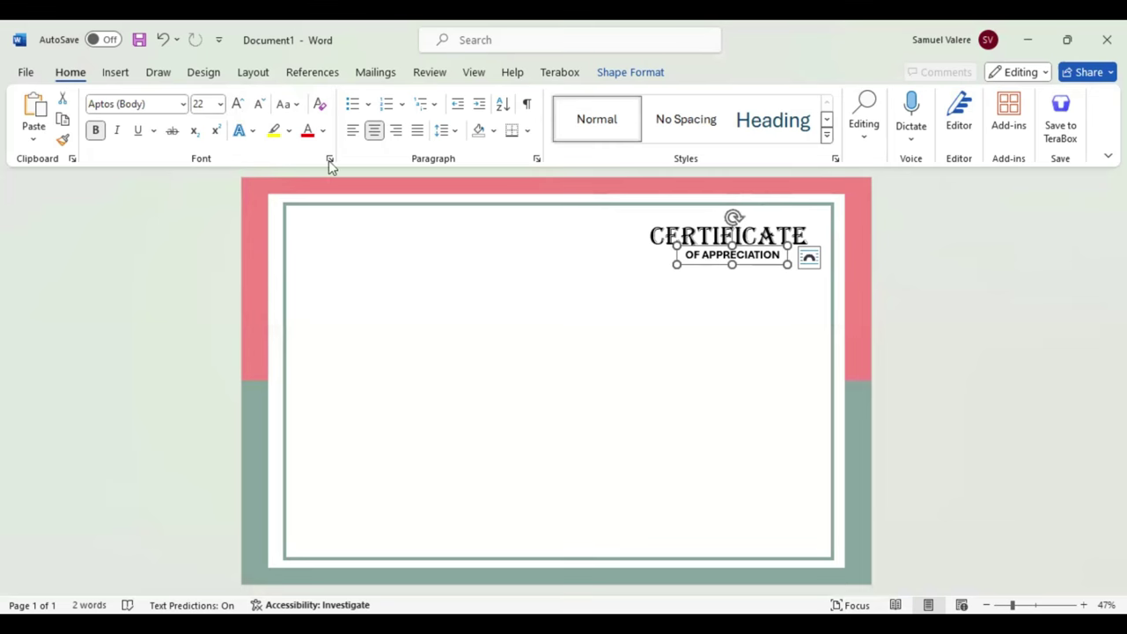
# Expand CERTIFICATE's character spacing by 5 pt, then shift OF APPRECIATION left to re-centre it.
pyautogui.press('Tab')
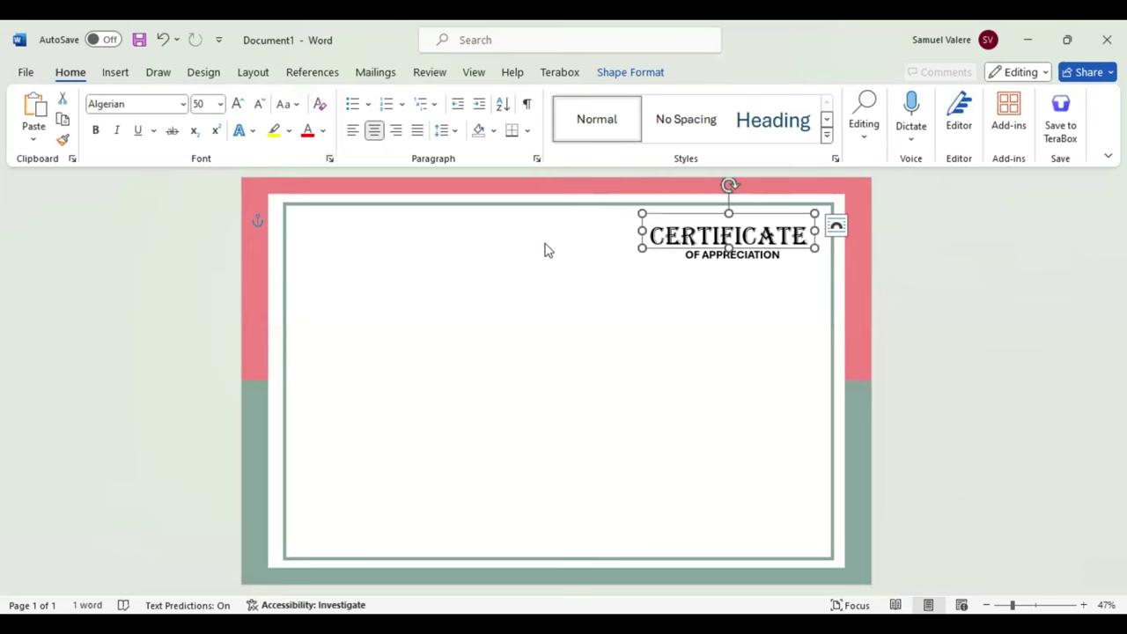
pyautogui.hotkey('ctrl', 'd')
pyautogui.click(617, 196)
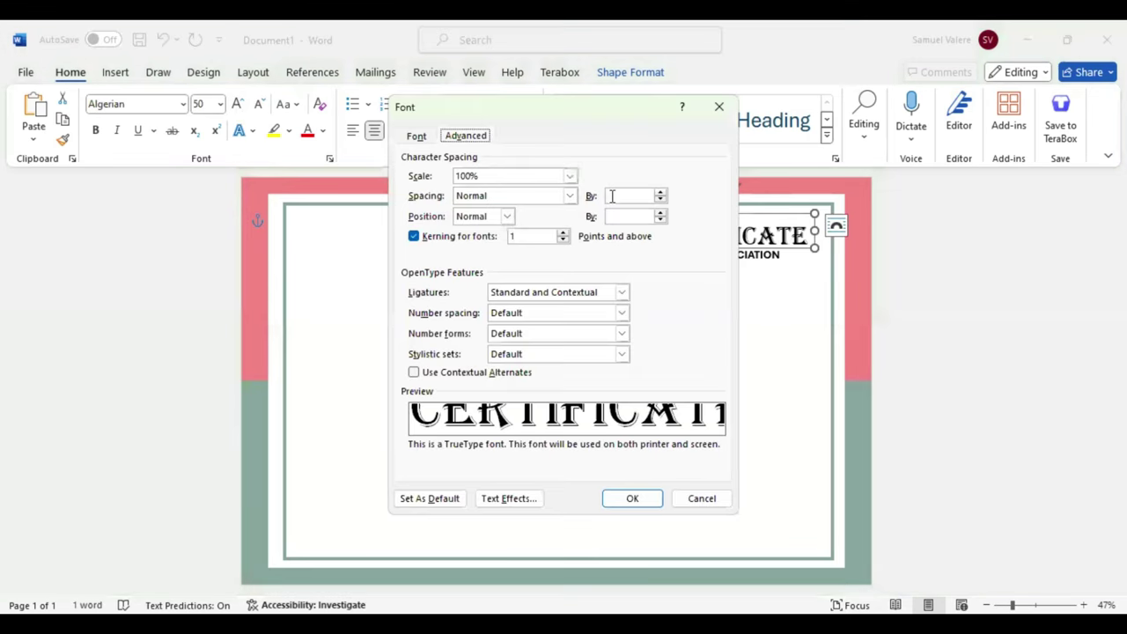
pyautogui.press('Up')
pyautogui.doubleClick(610, 196)
pyautogui.write('5')
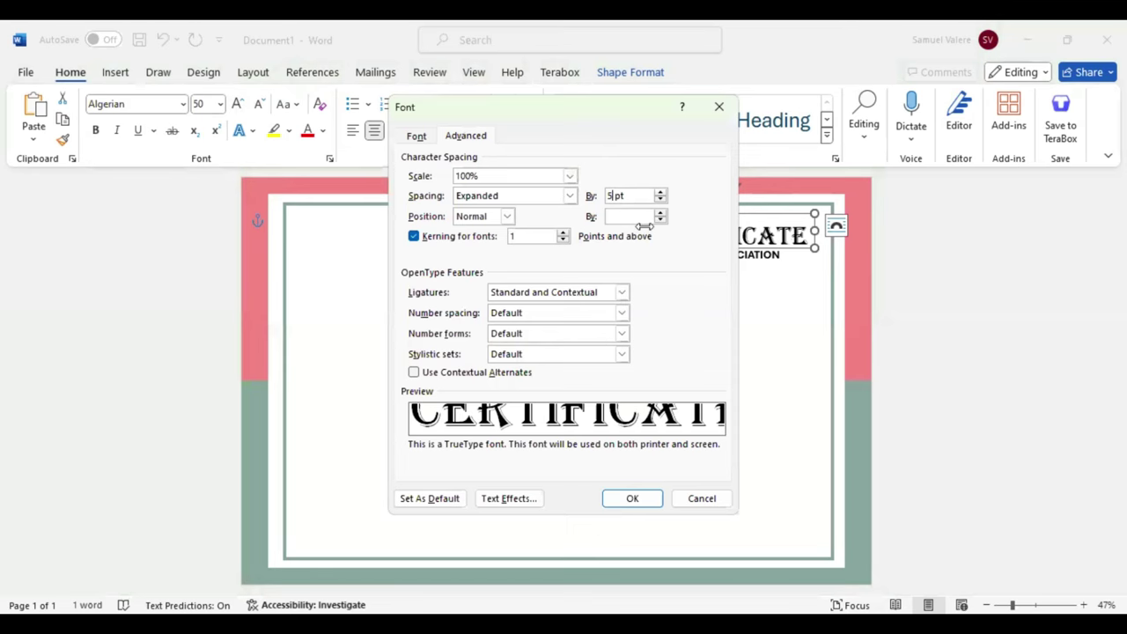
pyautogui.press('Return')
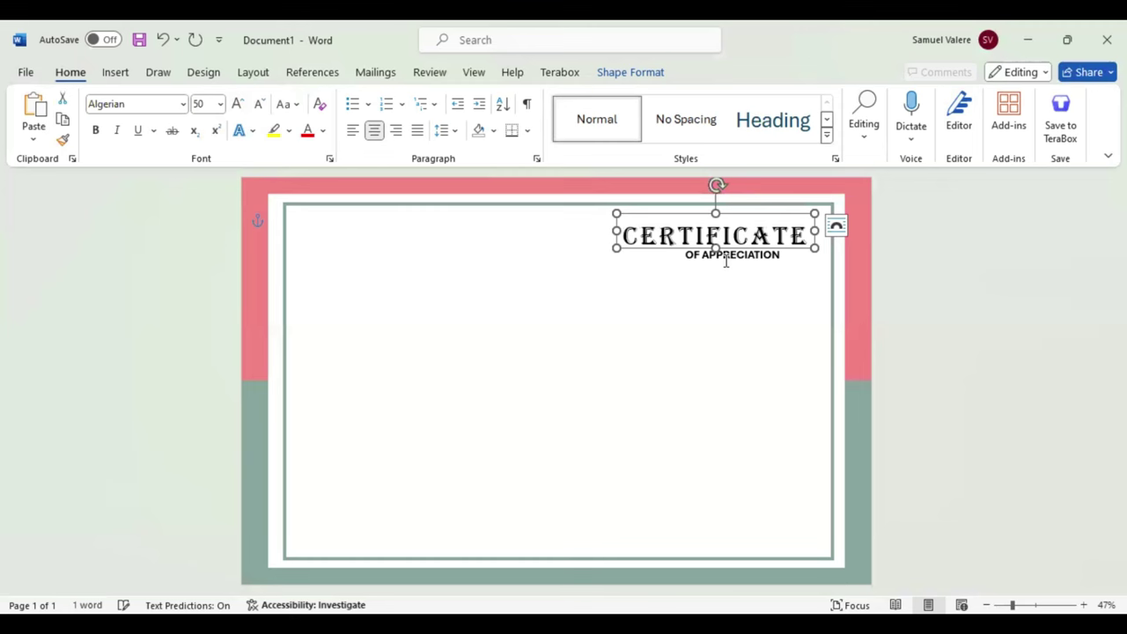
pyautogui.moveTo(727, 261); pyautogui.dragTo(712, 260)
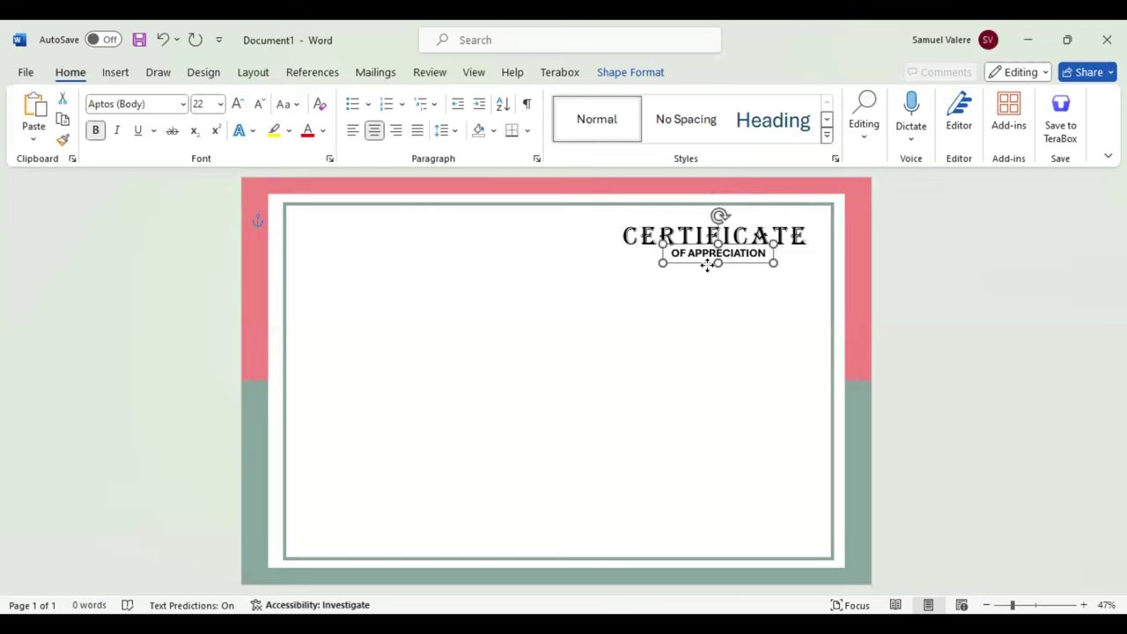
pyautogui.moveTo(707, 266); pyautogui.dragTo(703, 266)
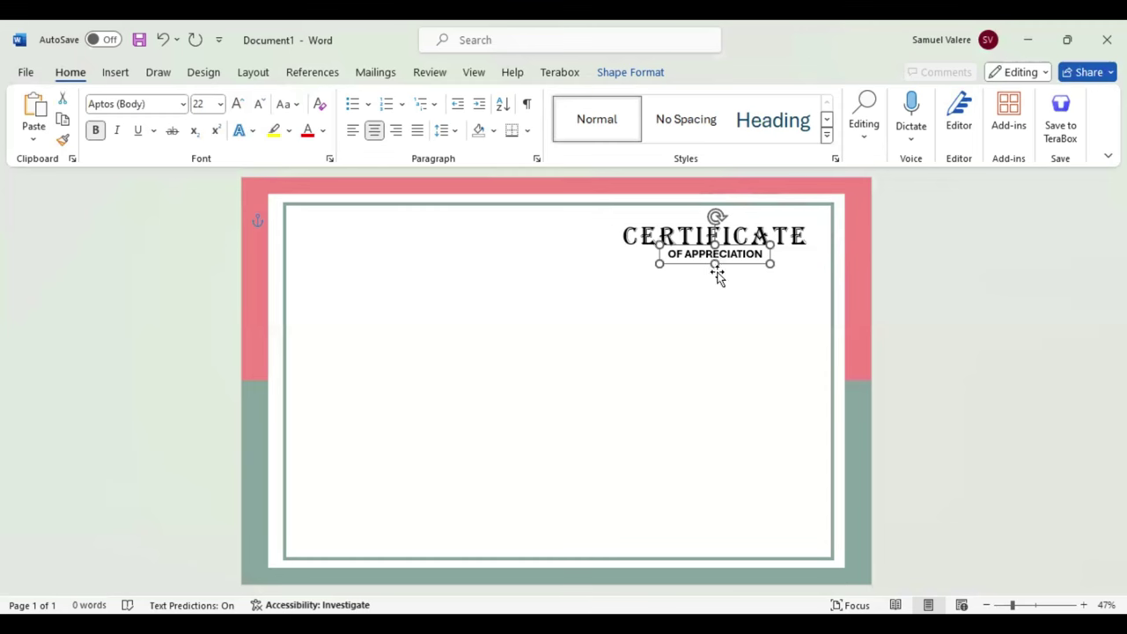
# Draw short coral-pink lines on each side of OF APPRECIATION, nudged level with the subtitle.
pyautogui.click(123, 75)
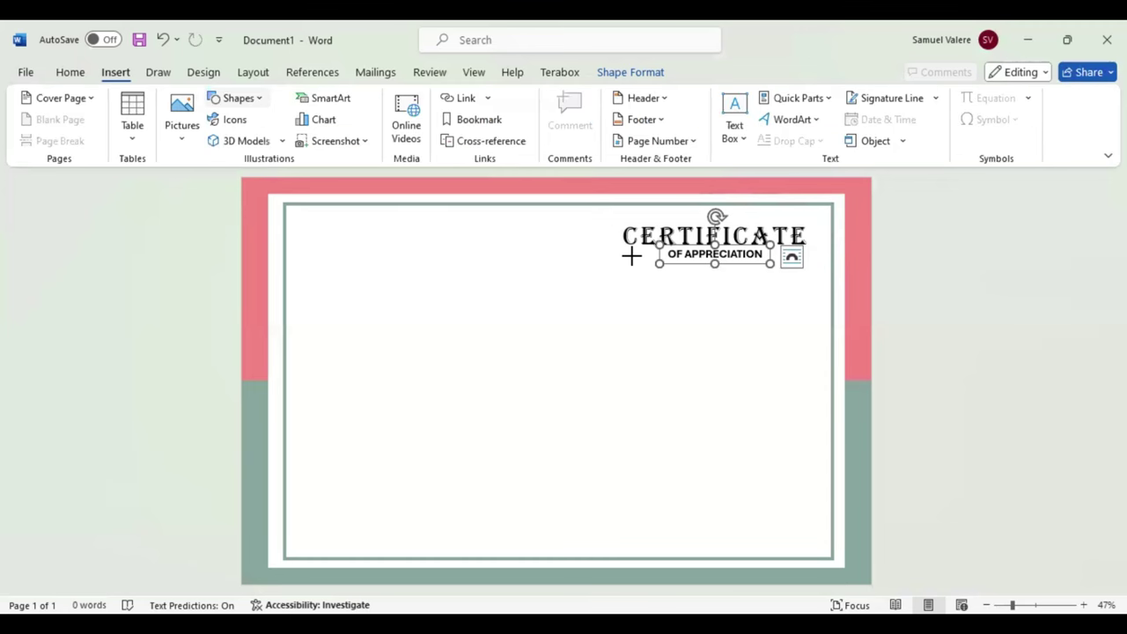
pyautogui.moveTo(656, 255); pyautogui.dragTo(657, 256)
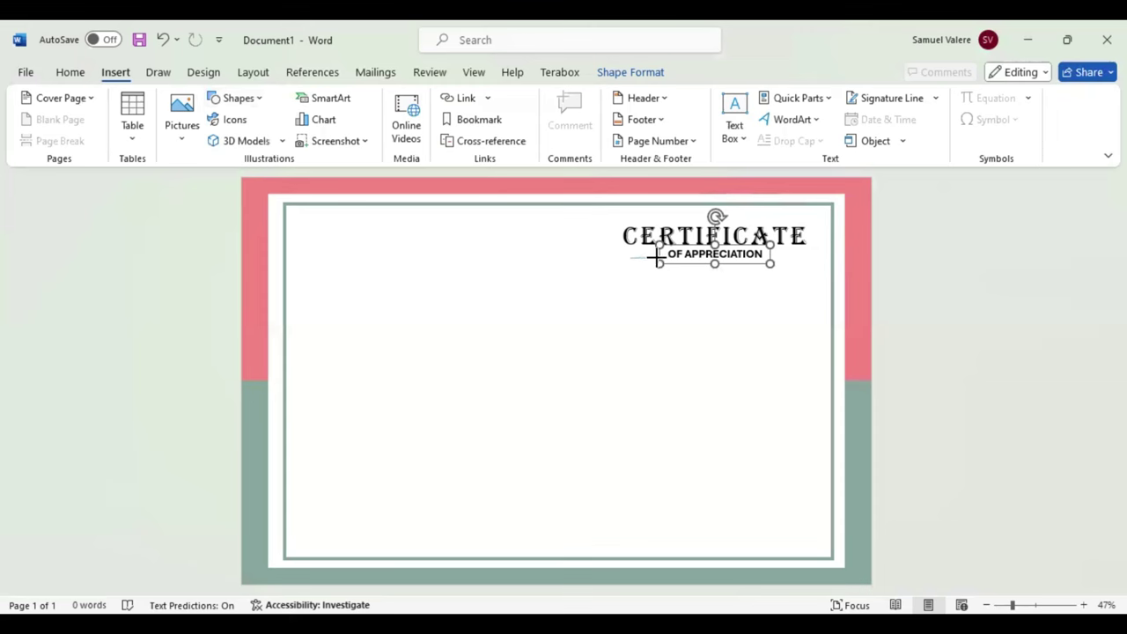
pyautogui.moveTo(656, 254); pyautogui.dragTo(657, 256)
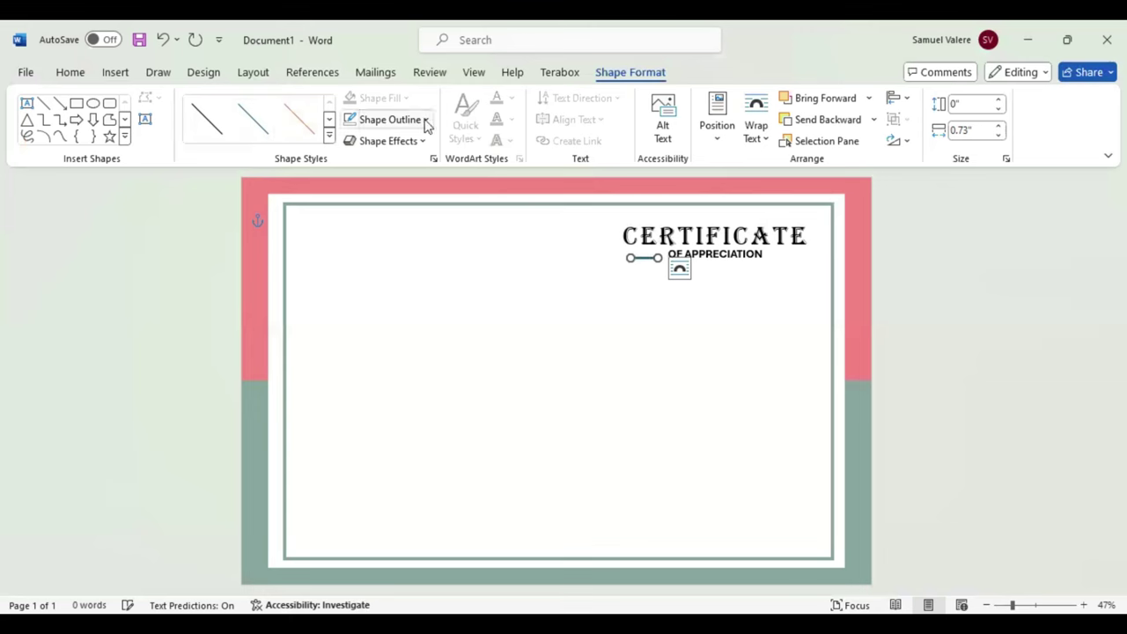
pyautogui.click(426, 120)
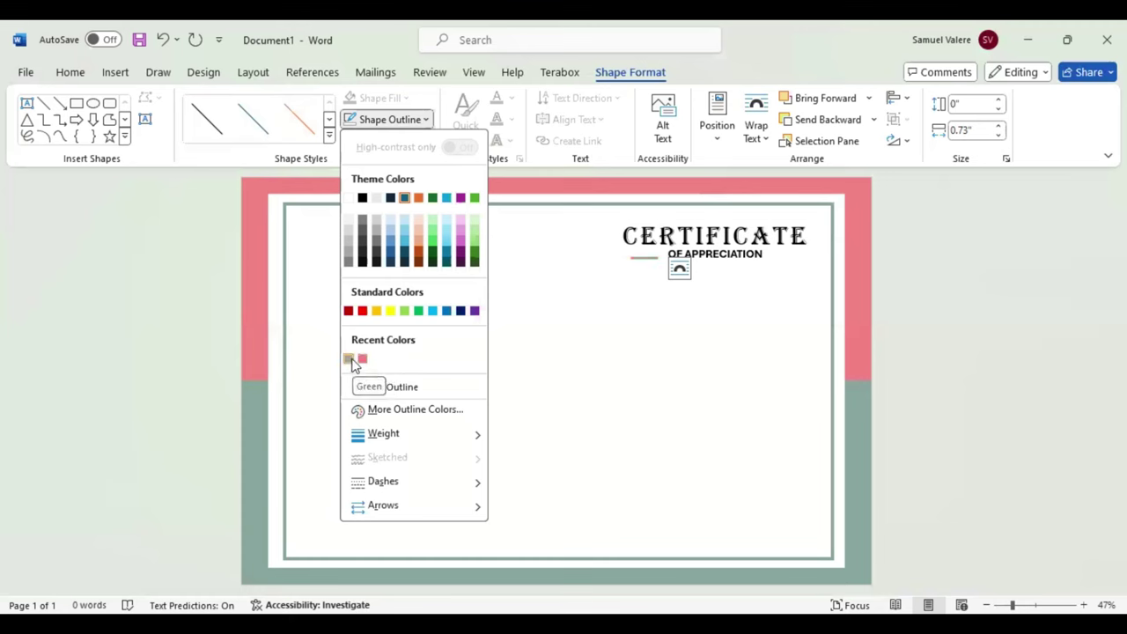
pyautogui.click(494, 353)
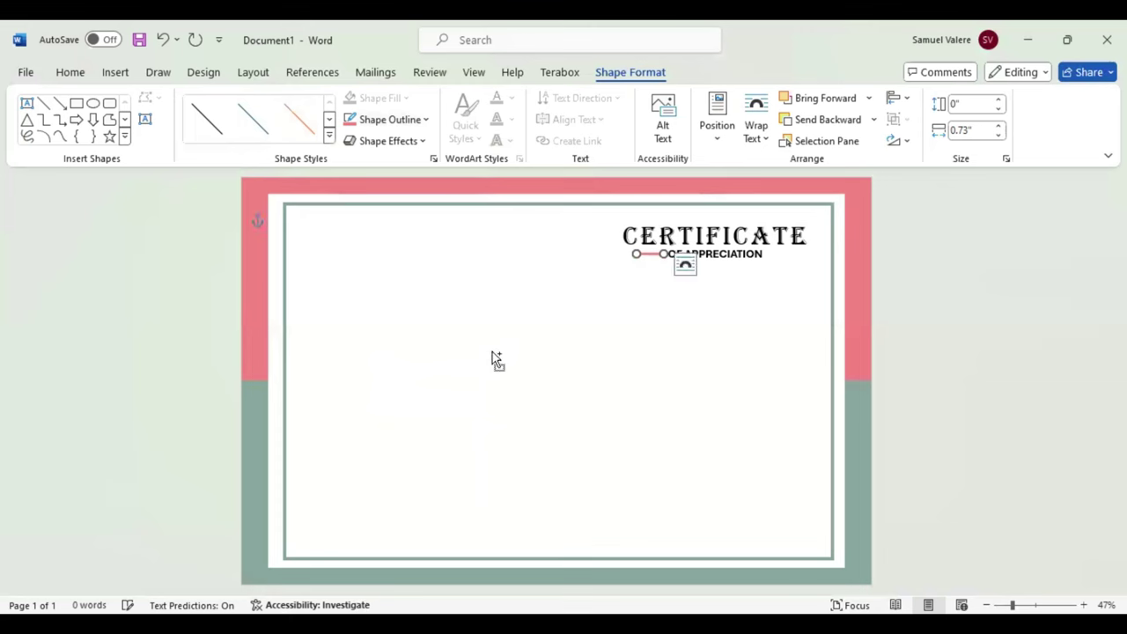
pyautogui.press('Right')
pyautogui.press('Down')
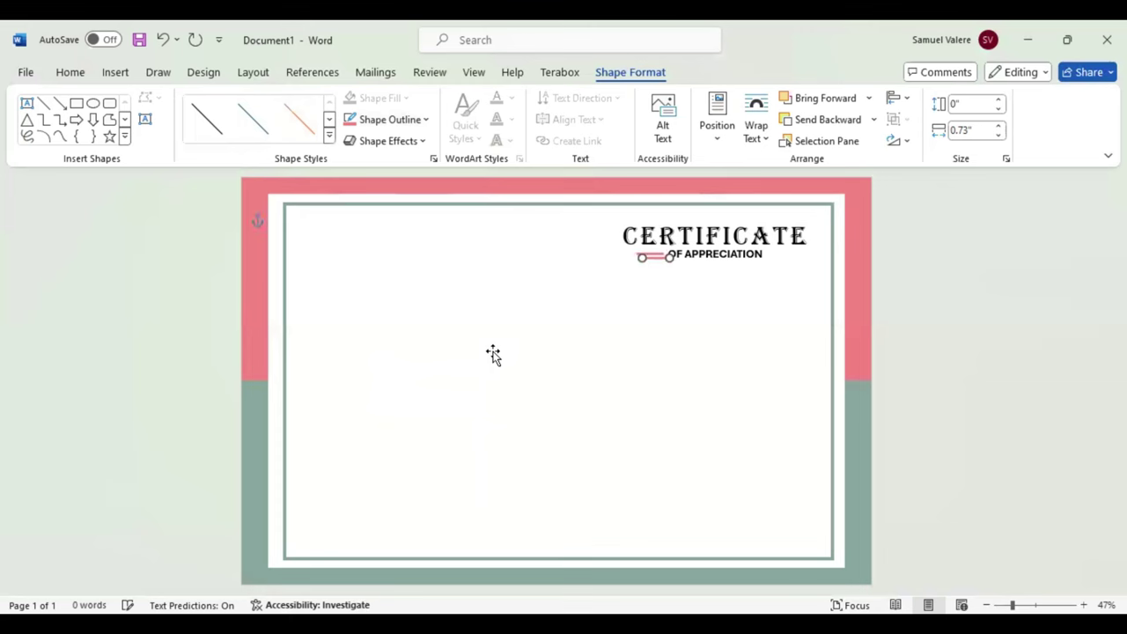
pyautogui.press('Right')
pyautogui.press('Right')
pyautogui.press('Right')
pyautogui.press('Right')
pyautogui.press('Right')
pyautogui.press('Left')
pyautogui.press('Left')
pyautogui.press('Left')
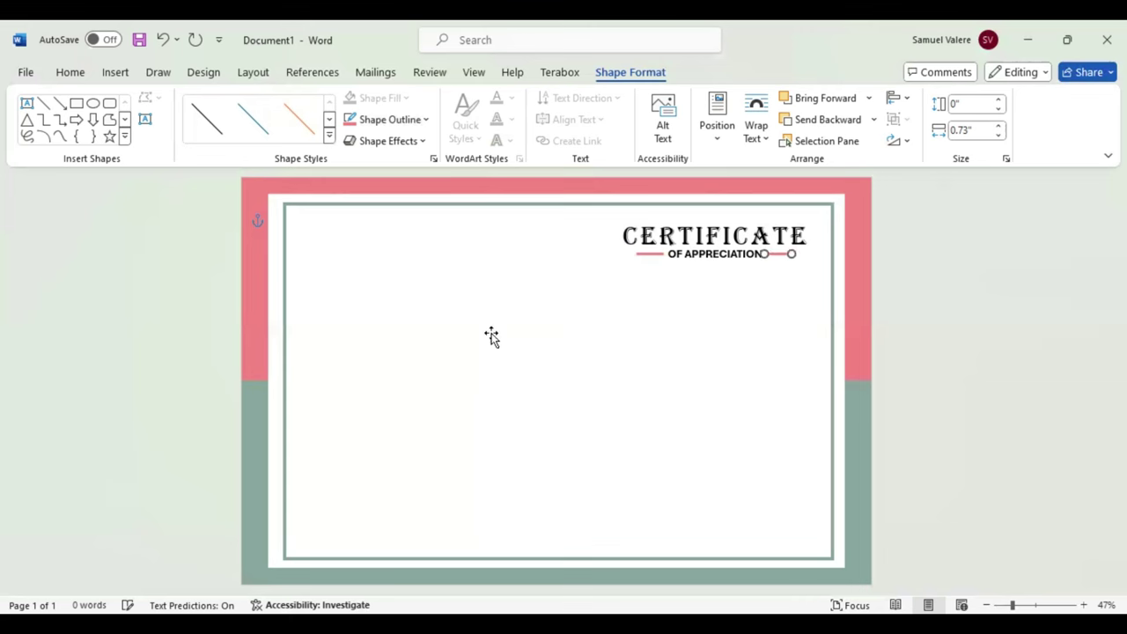
pyautogui.press('Right')
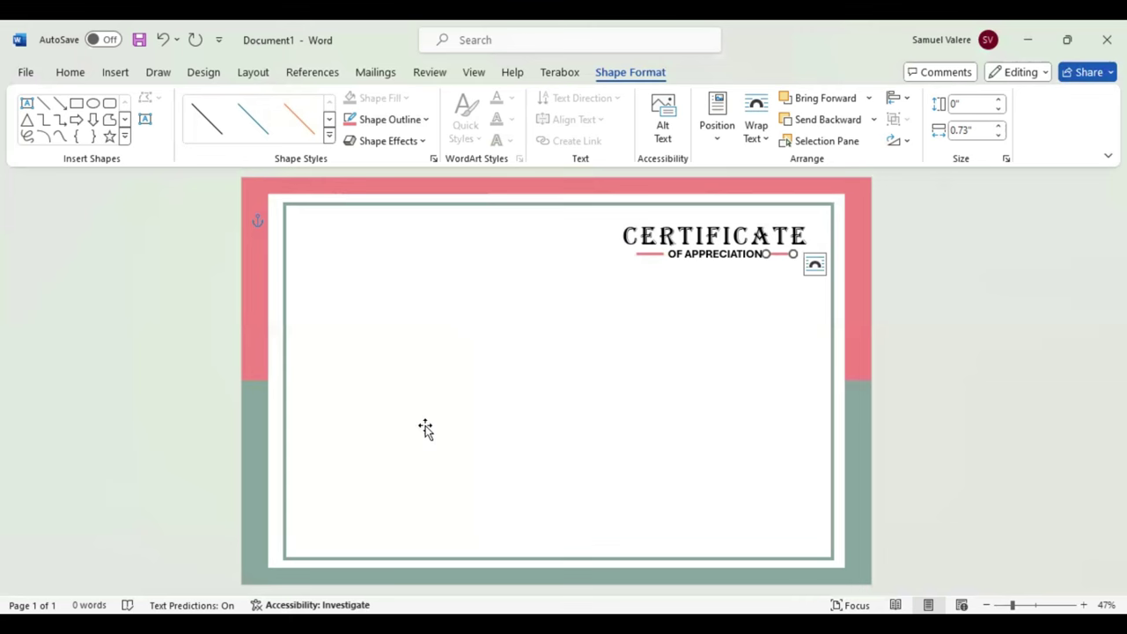
# Add a text box reading 'This Certificate is Greatly Presented To', enlarged to 14 pt, with no outline.
pyautogui.click(459, 202)
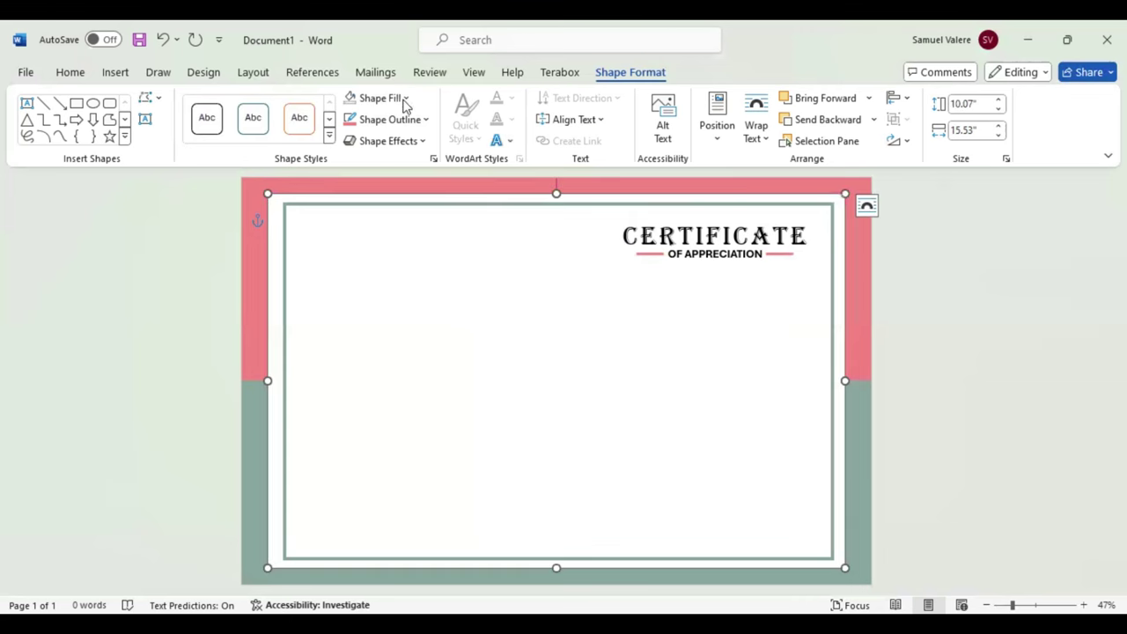
pyautogui.moveTo(342, 314); pyautogui.dragTo(698, 331)
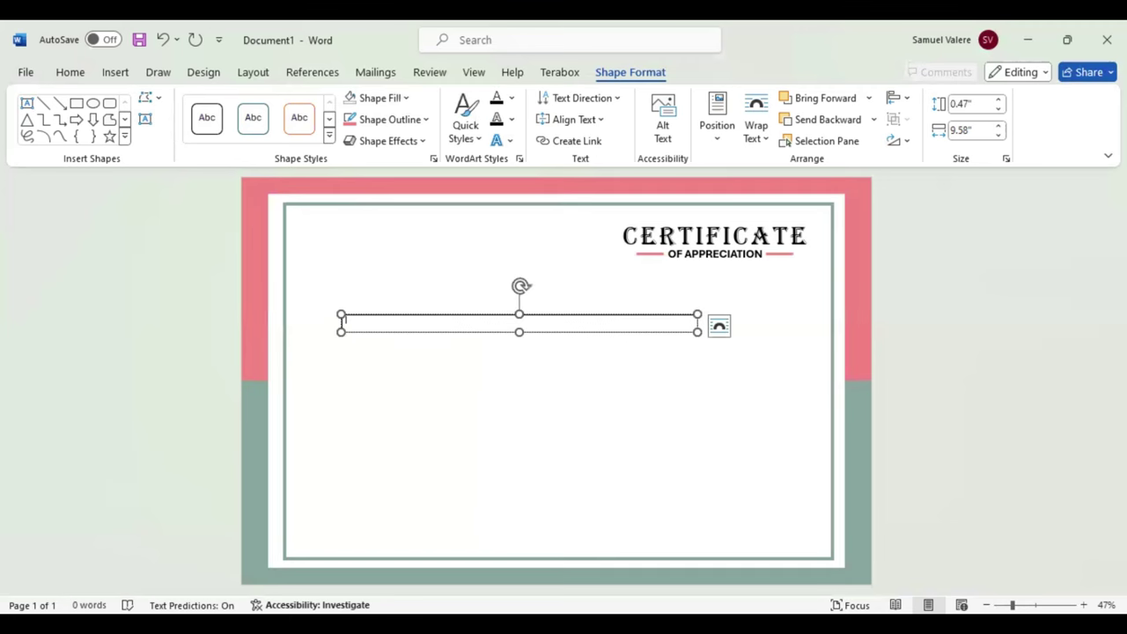
pyautogui.write('Th')
pyautogui.write('is c')
pyautogui.write('er')
pyautogui.write('tif')
pyautogui.write('icate')
pyautogui.write(' is Gi')
pyautogui.write('ea')
pyautogui.write('tly Prosent')
pyautogui.write('ed To')
pyautogui.moveTo(459, 323); pyautogui.dragTo(341, 322)
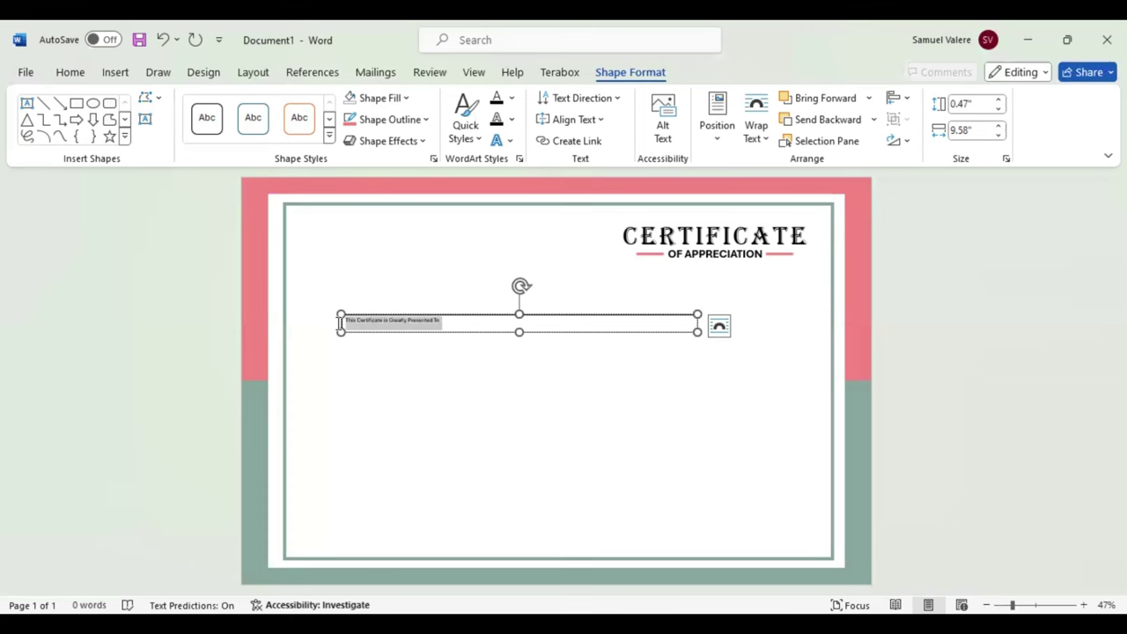
pyautogui.click(478, 270)
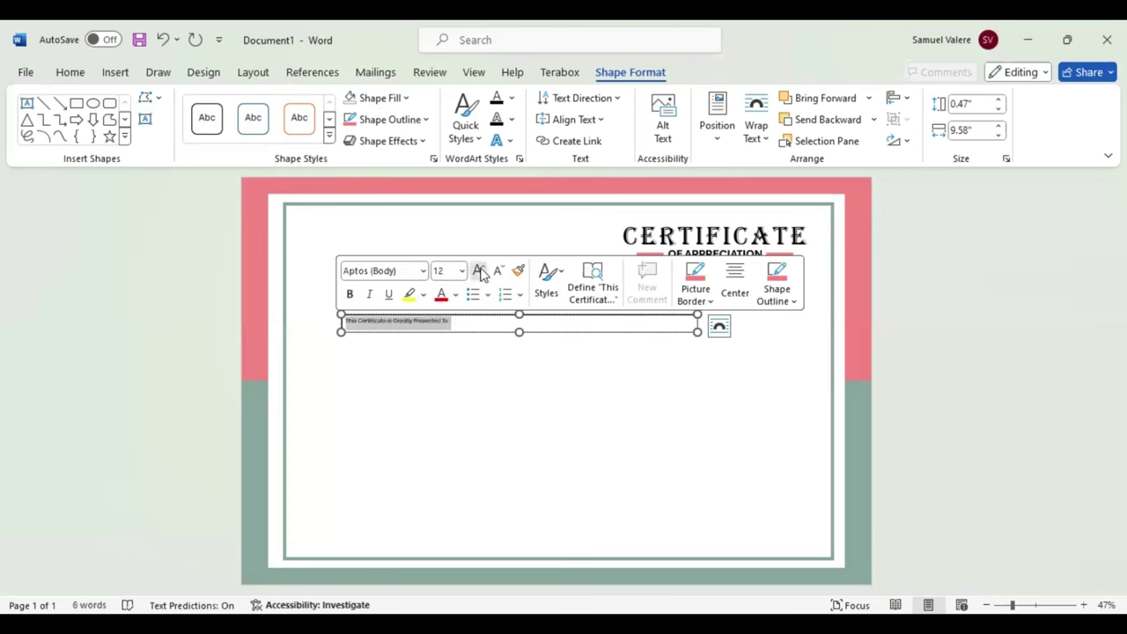
pyautogui.click(481, 272)
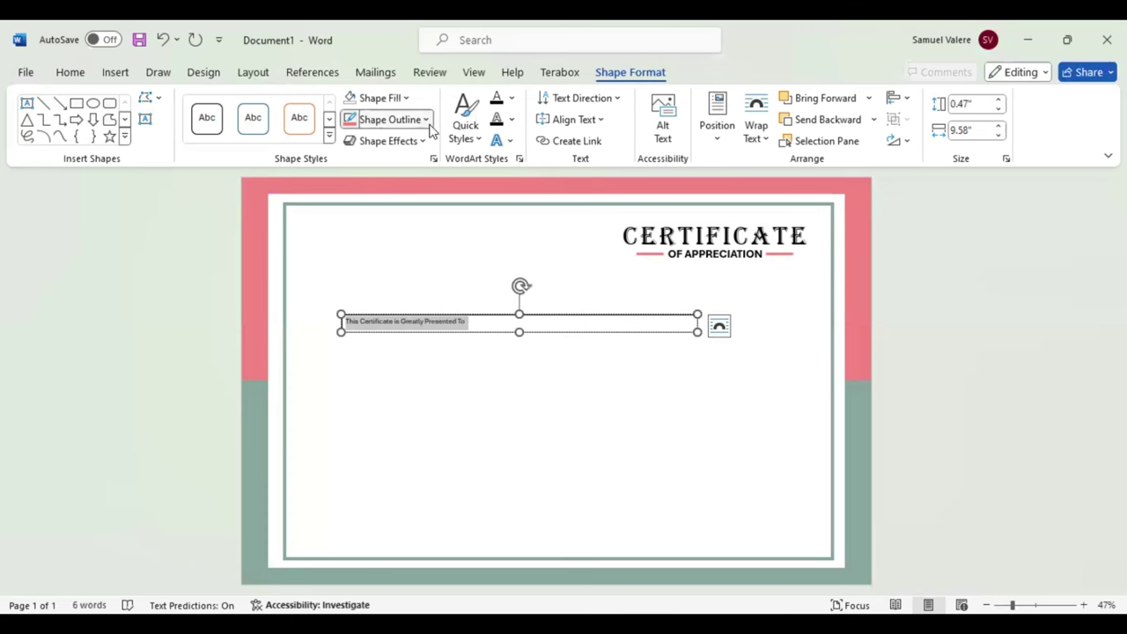
pyautogui.click(353, 119)
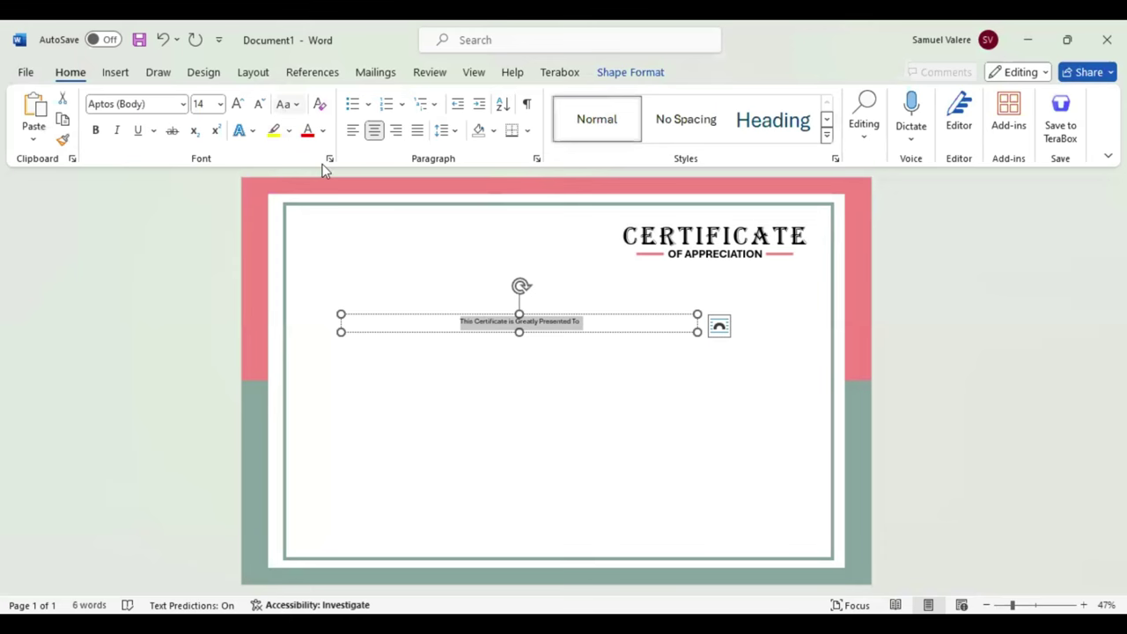
# Expand the presented-to line's letter spacing by 7 pt and enlarge it to 20 pt.
pyautogui.click(329, 158)
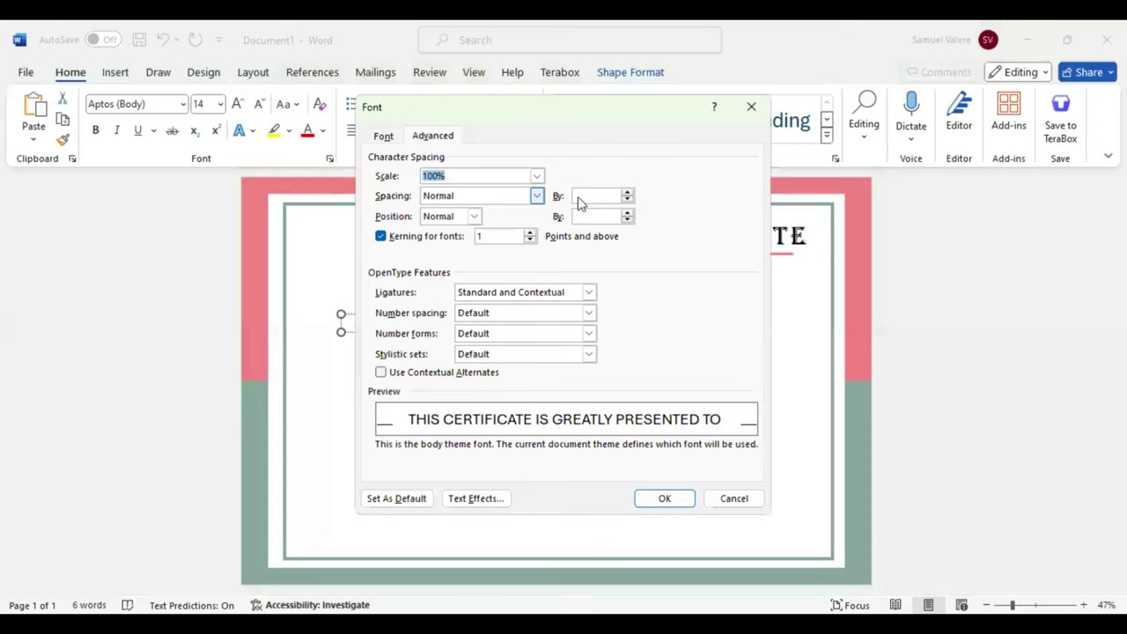
pyautogui.click(581, 195)
pyautogui.write('7pt')
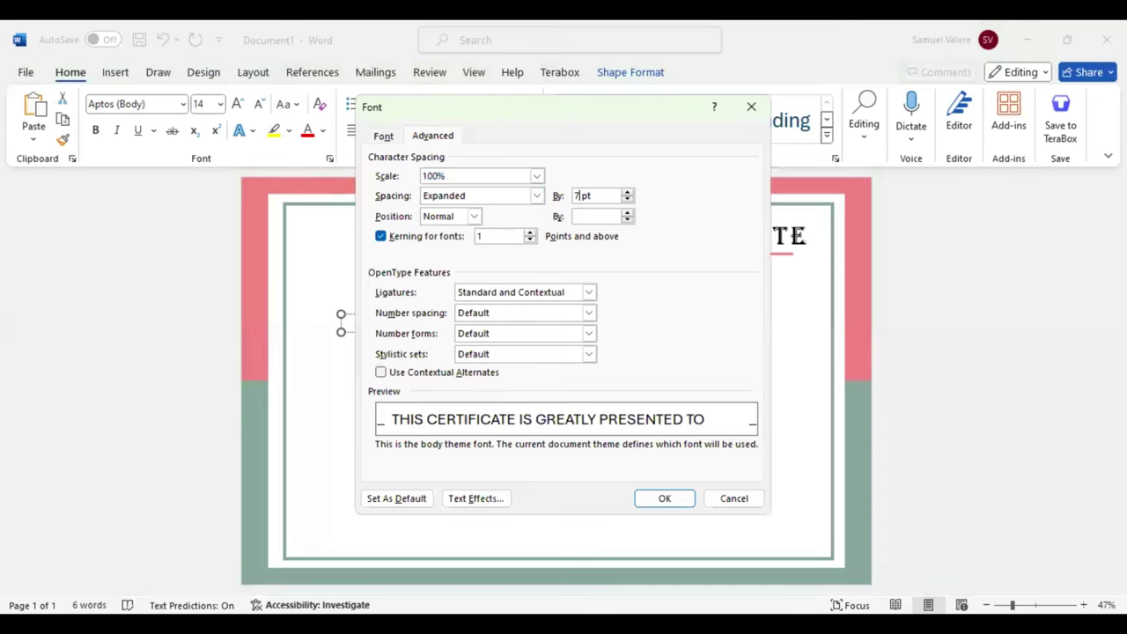
pyautogui.press('Return')
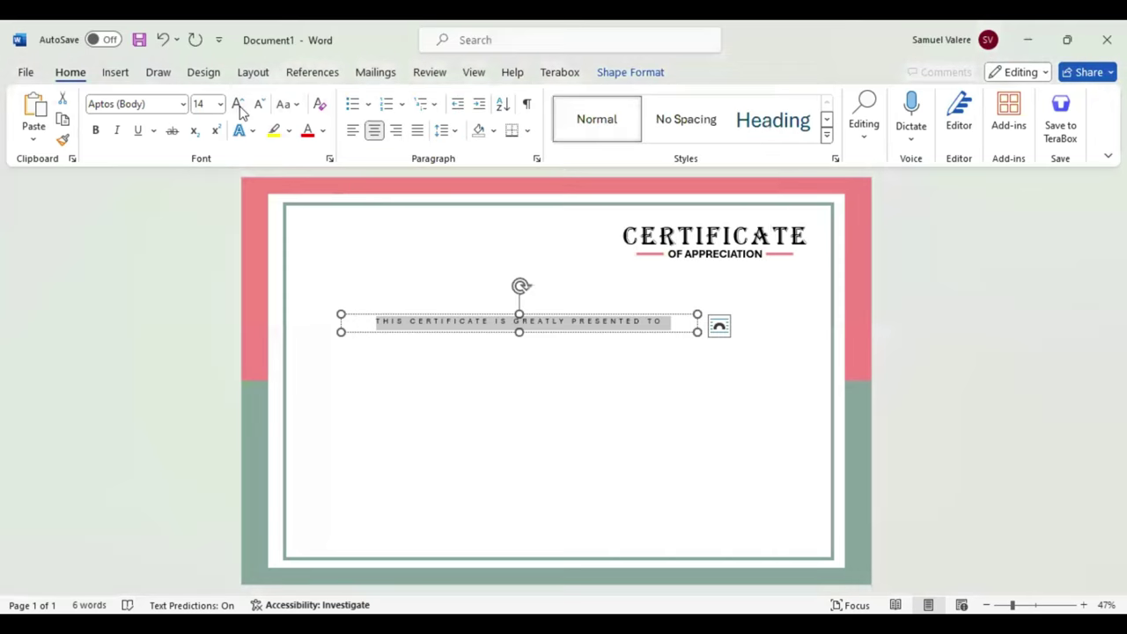
pyautogui.click(239, 105)
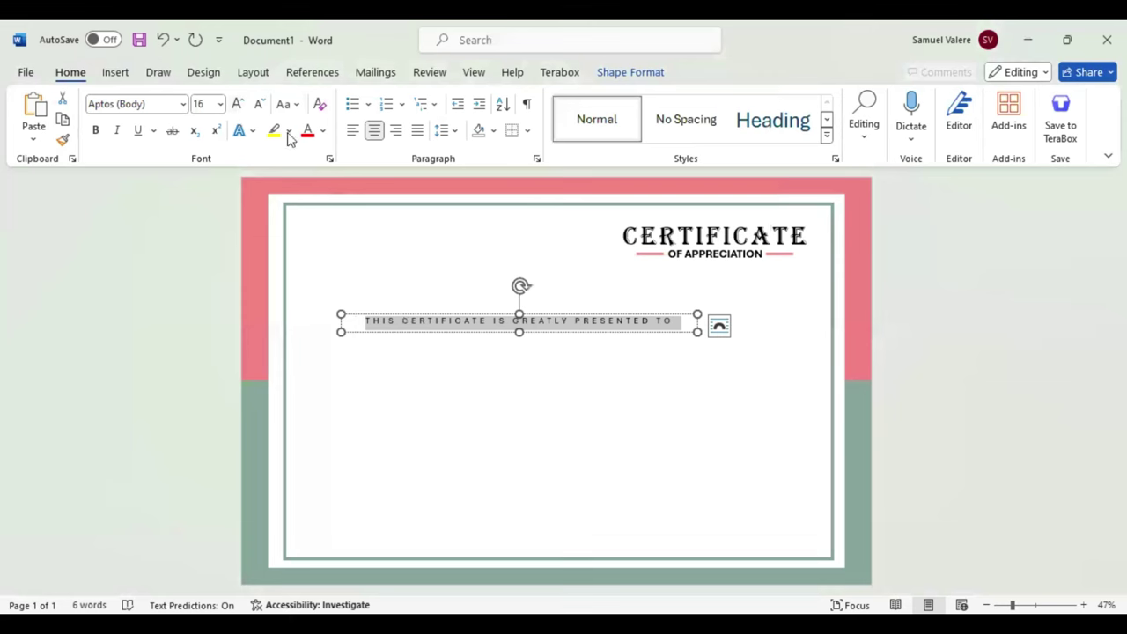
pyautogui.hotkey('ctrl', 'shift', '.')
pyautogui.hotkey('ctrl', 'shift', '.')
# Nudge the presented-to box so it sits centred beneath the title.
pyautogui.press('Escape')
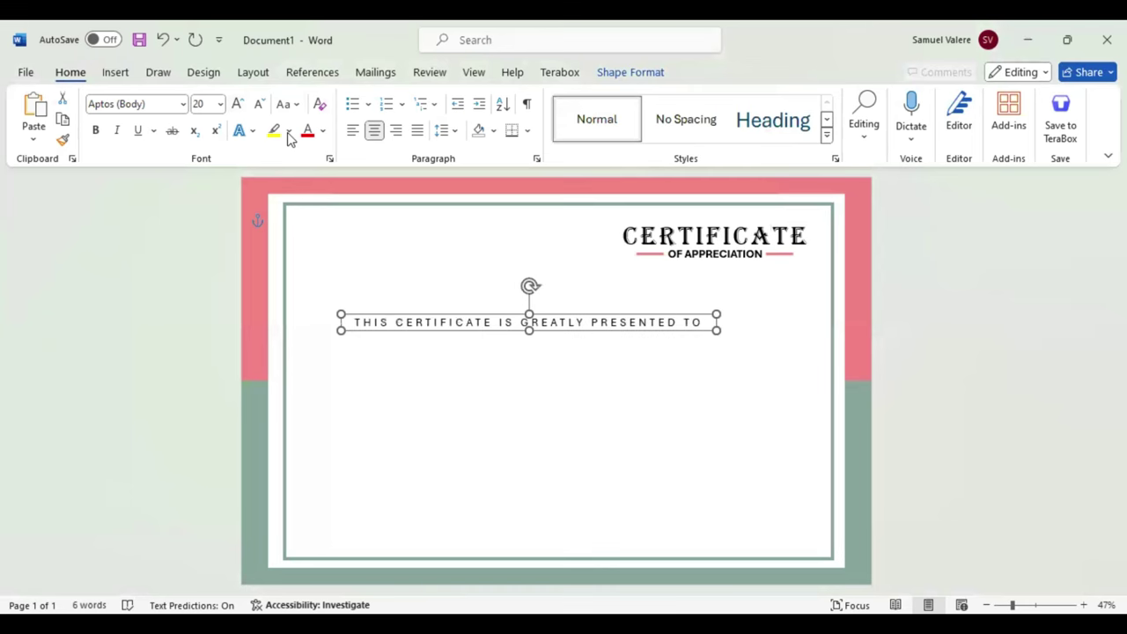
pyautogui.press('Right')
pyautogui.press('Right')
pyautogui.press('Right')
pyautogui.press('Down')
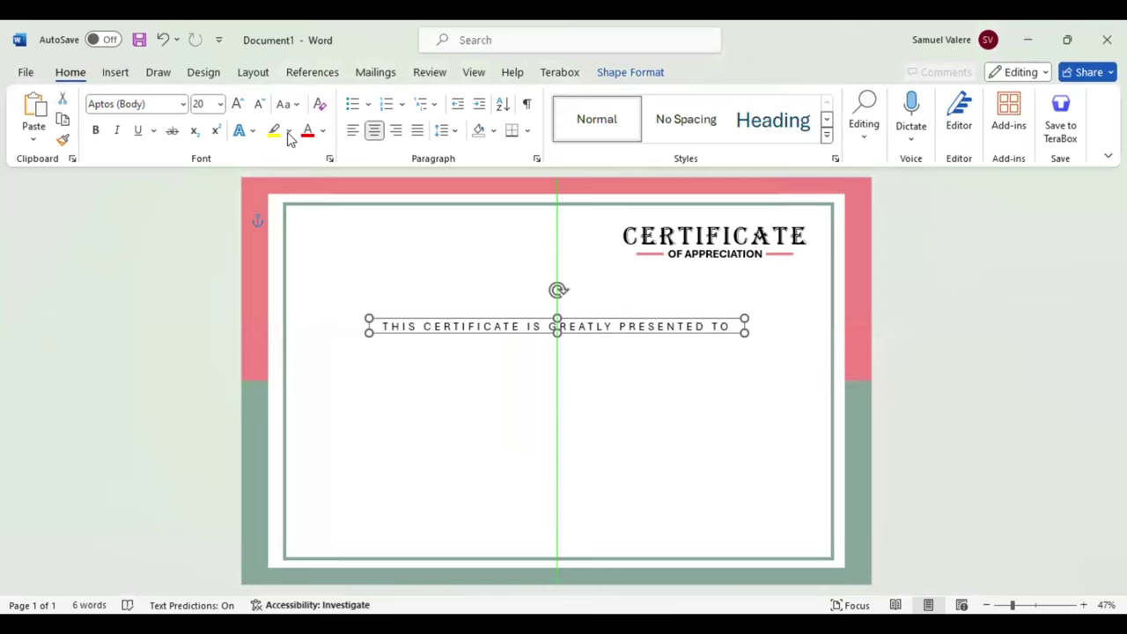
pyautogui.press('Up')
pyautogui.press('Up')
pyautogui.press('Up')
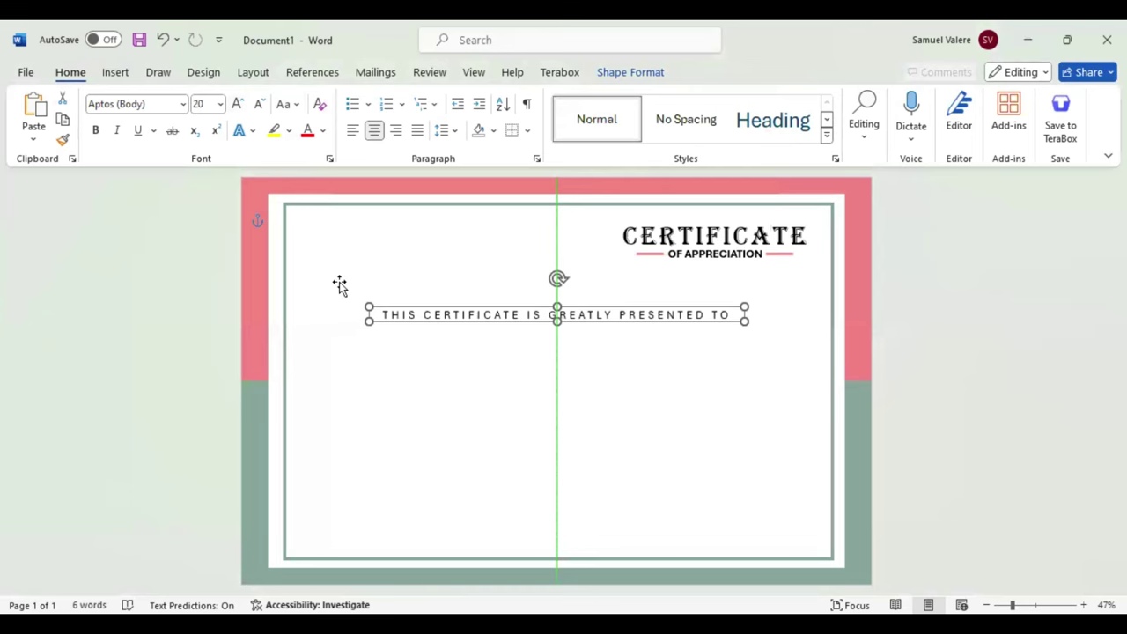
pyautogui.press('Up')
pyautogui.press('Up')
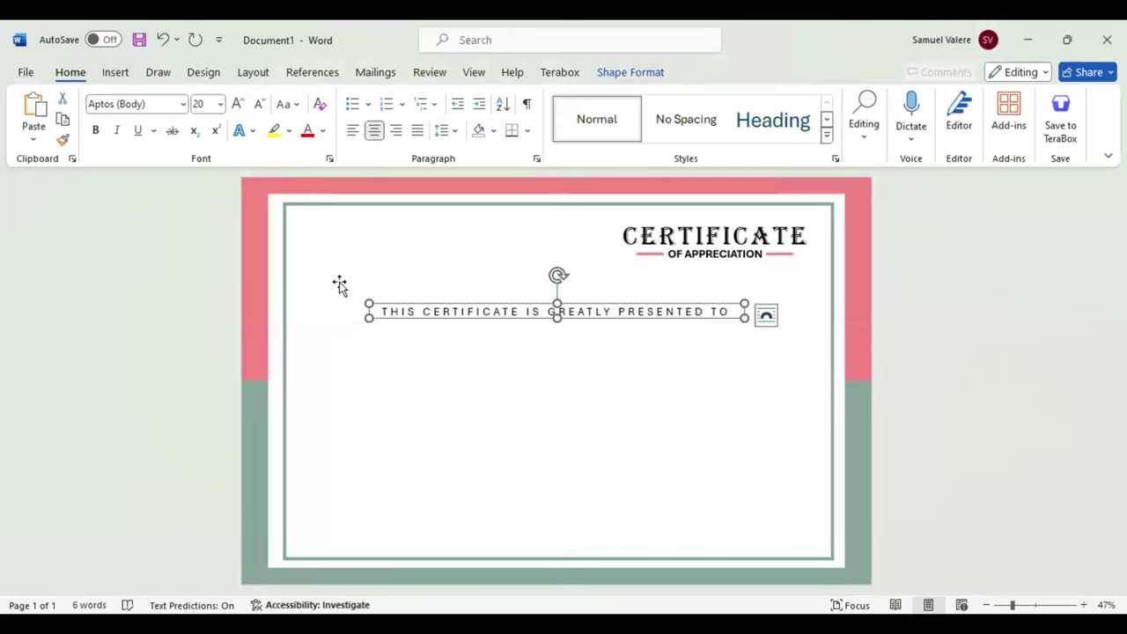
# Copy the CERTIFICATE title box below the presented-to line and change its text to NAME SURNAME.
pyautogui.click(647, 220)
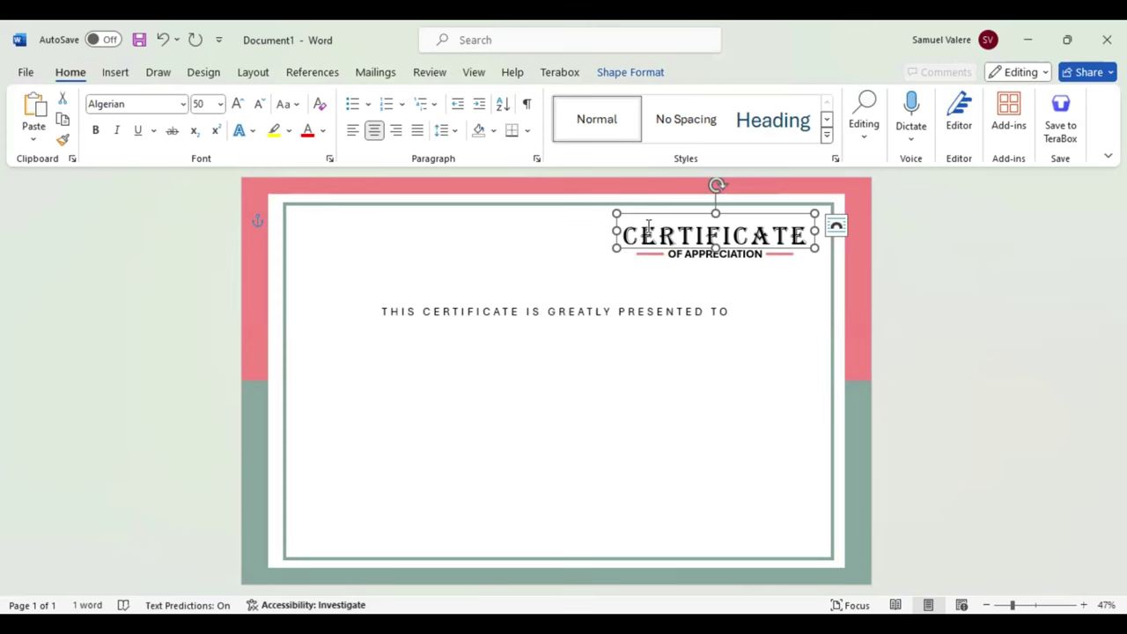
pyautogui.moveTo(649, 251); pyautogui.dragTo(584, 357)
pyautogui.moveTo(478, 346); pyautogui.dragTo(520, 343)
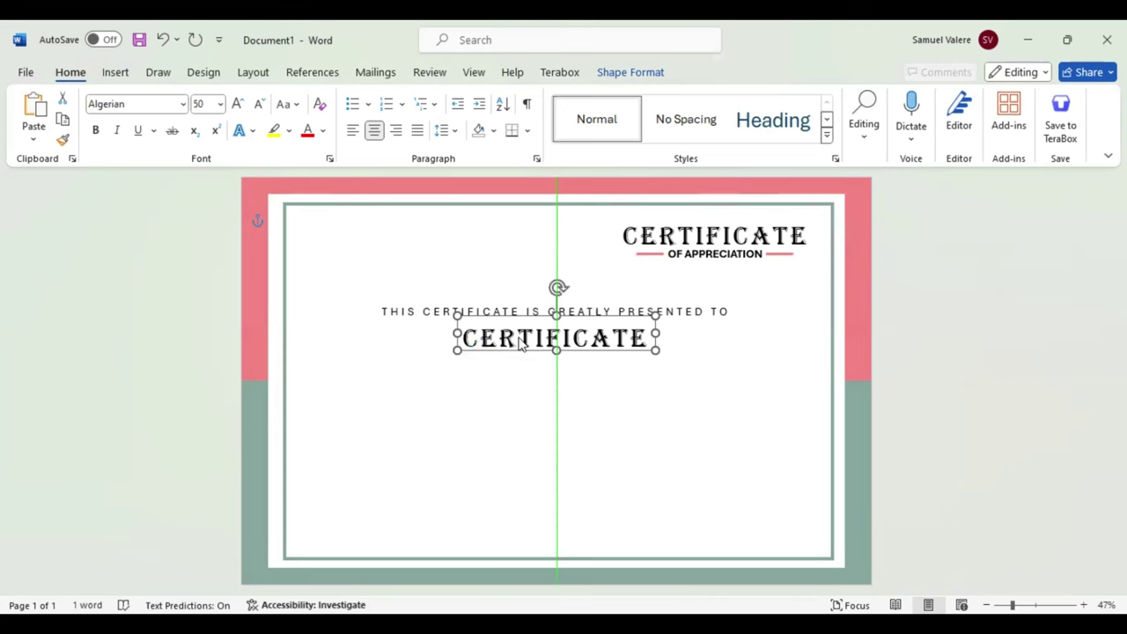
pyautogui.doubleClick(520, 344)
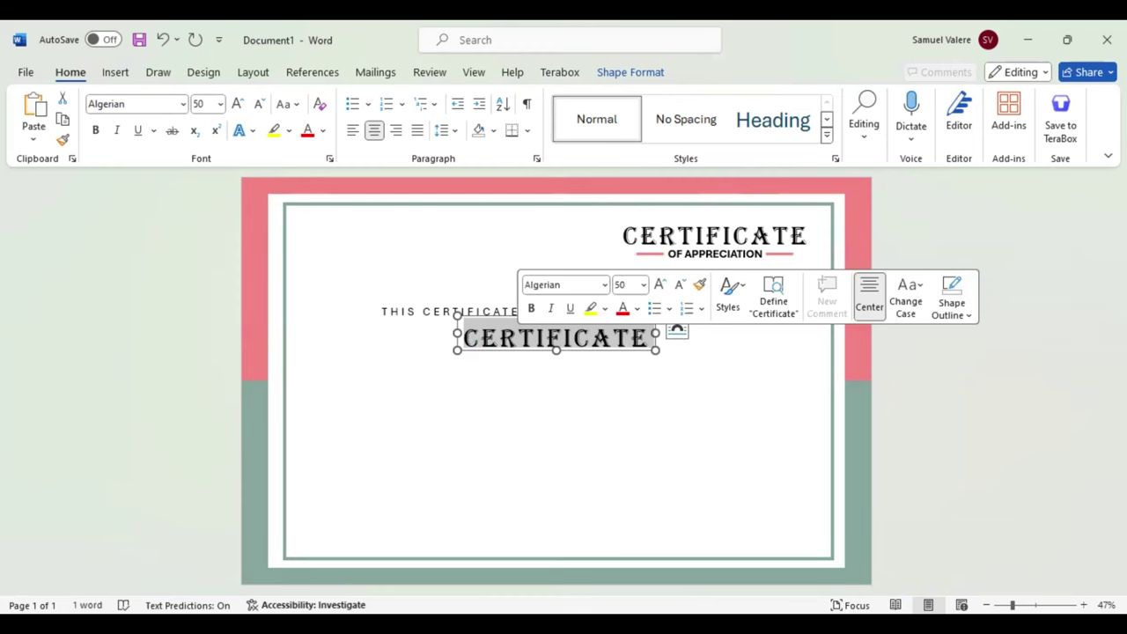
pyautogui.write('NAME')
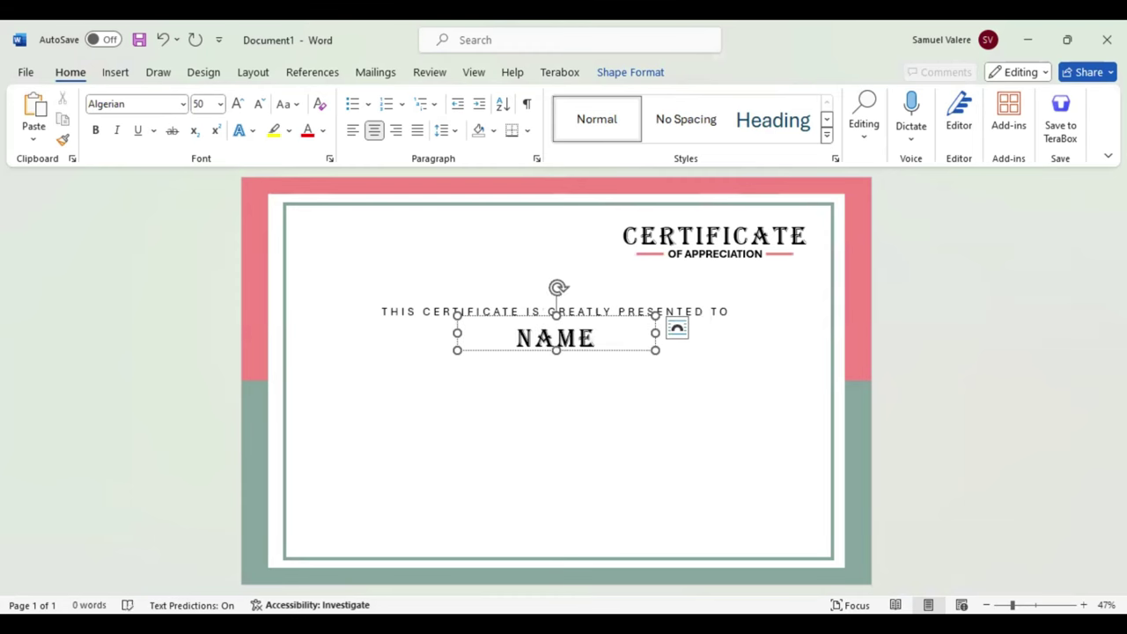
pyautogui.write(' SURNAME')
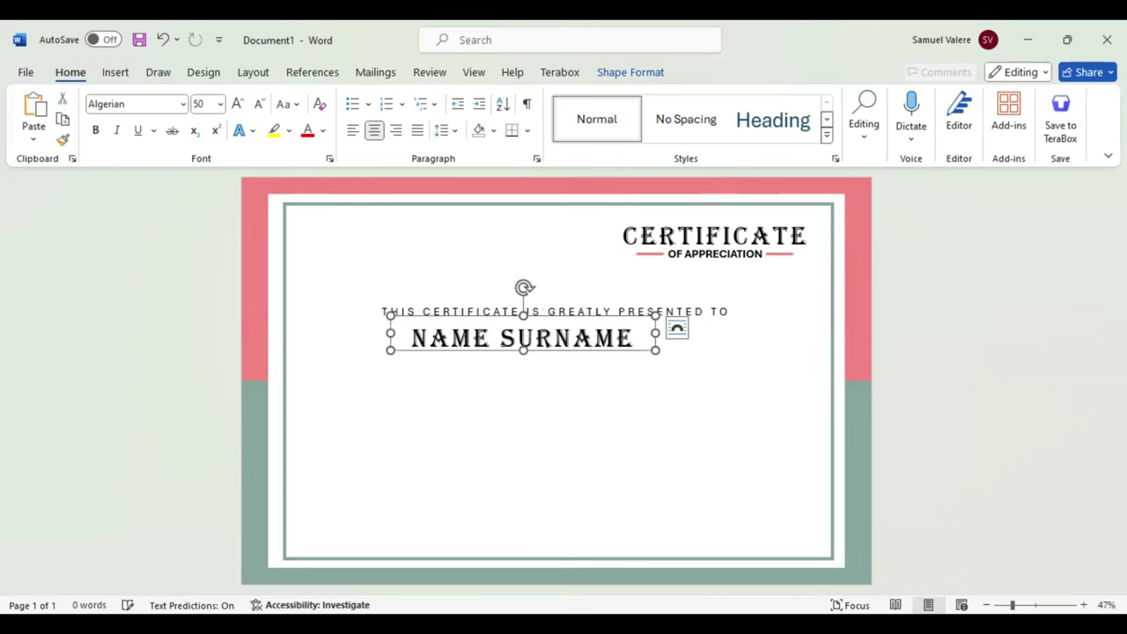
# Set the name text to the Vivaldi font at 110 pt.
pyautogui.tripleClick(521, 339)
pyautogui.click(497, 281)
pyautogui.write('Vivaldi')
pyautogui.press('Return')
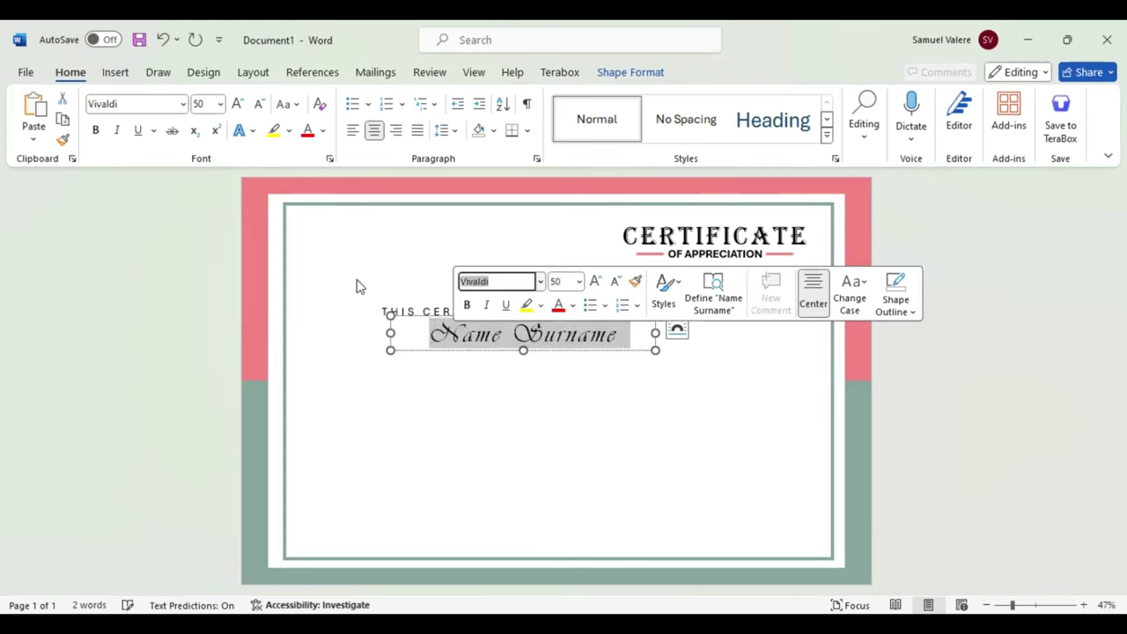
pyautogui.click(238, 104)
pyautogui.click(238, 104)
pyautogui.click(238, 104)
pyautogui.click(238, 104)
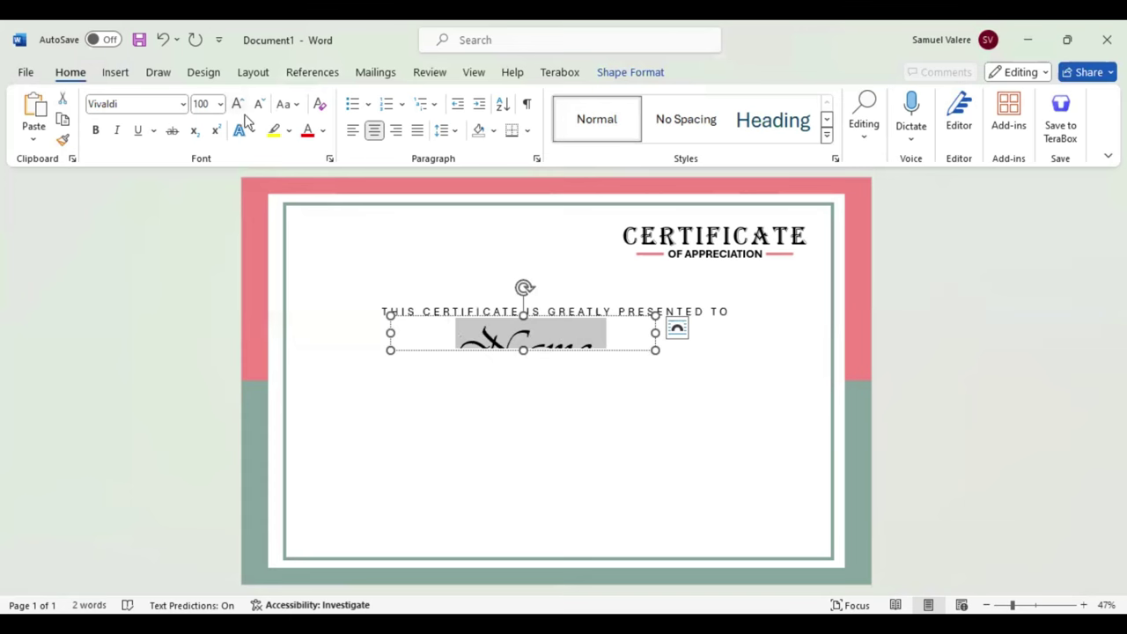
pyautogui.click(244, 115)
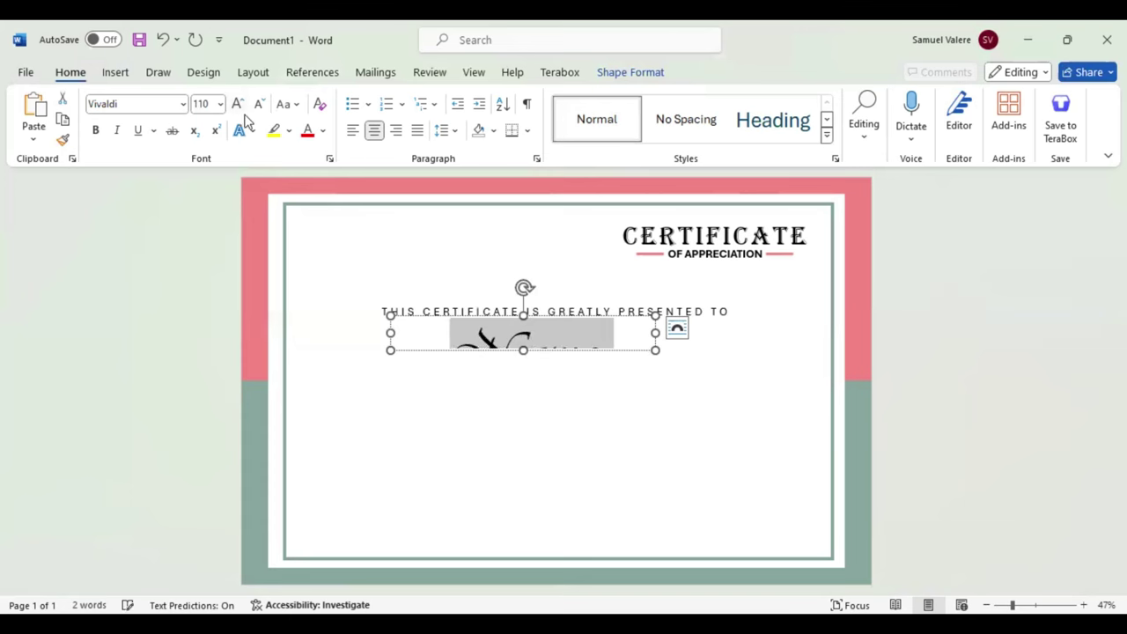
# Enlarge the name box so the full name shows, and centre it on the page.
pyautogui.moveTo(655, 350); pyautogui.dragTo(805, 381)
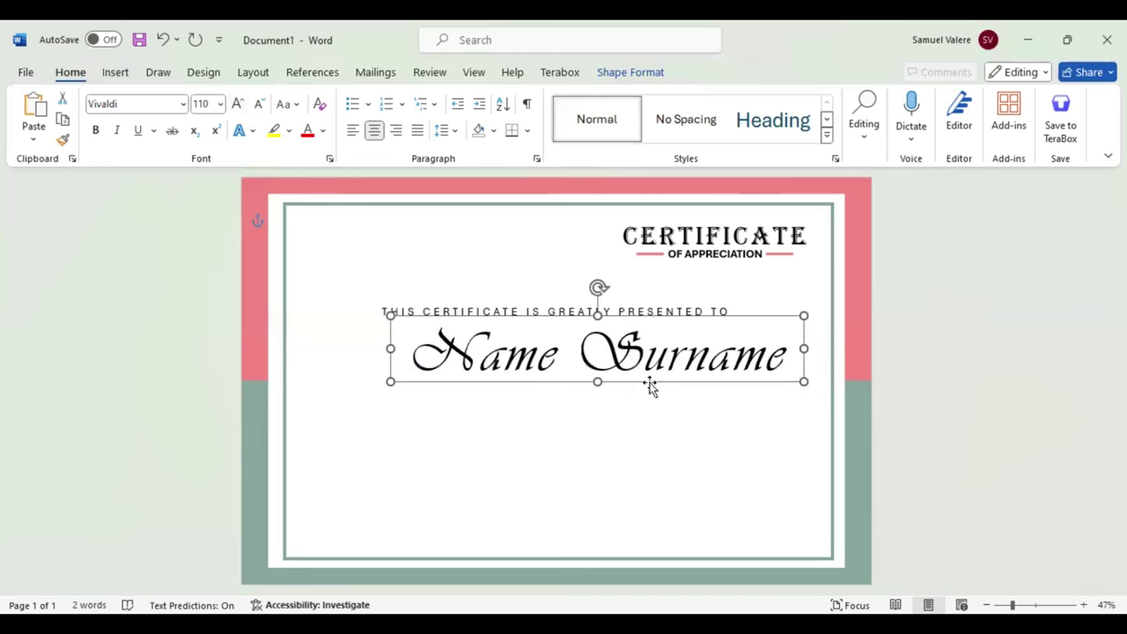
pyautogui.moveTo(650, 388); pyautogui.dragTo(610, 387)
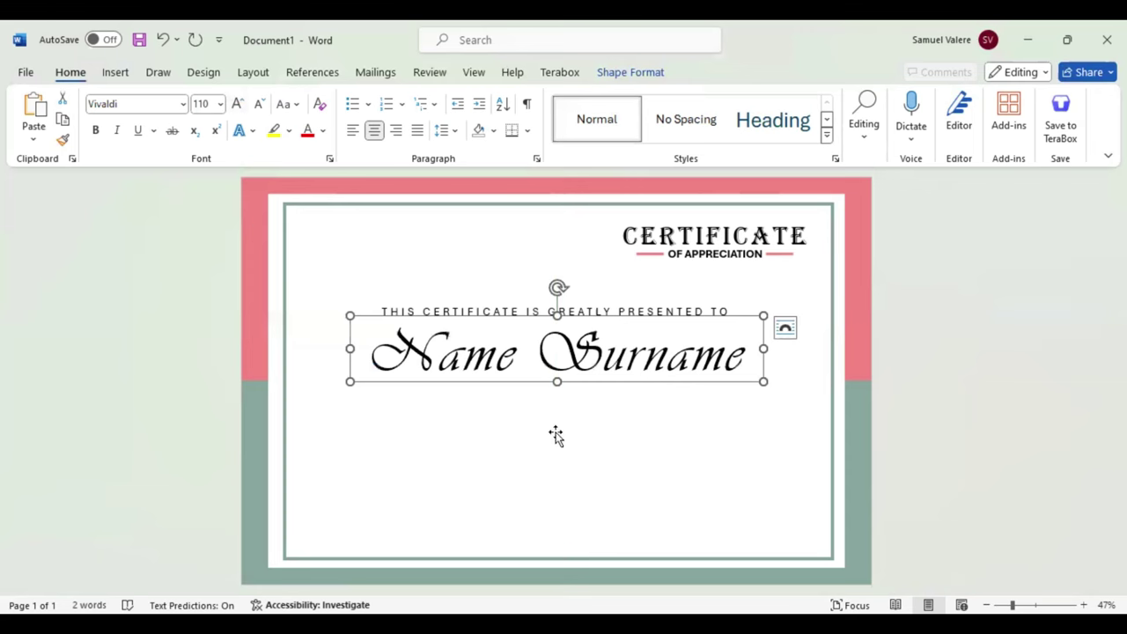
pyautogui.press('Down')
pyautogui.press('Down')
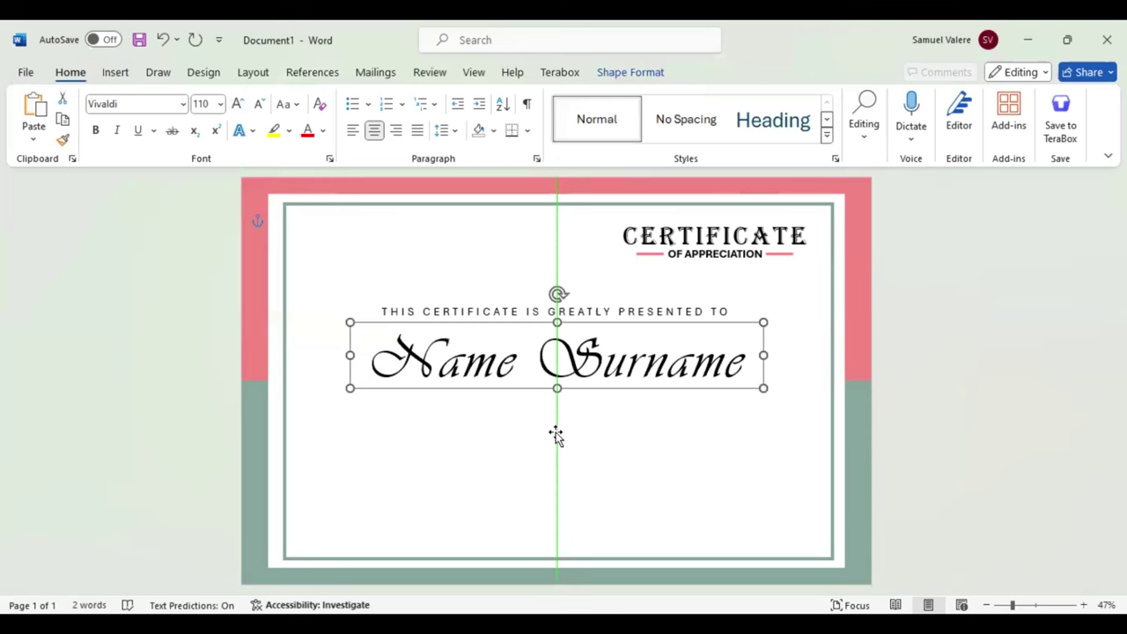
pyautogui.click(126, 78)
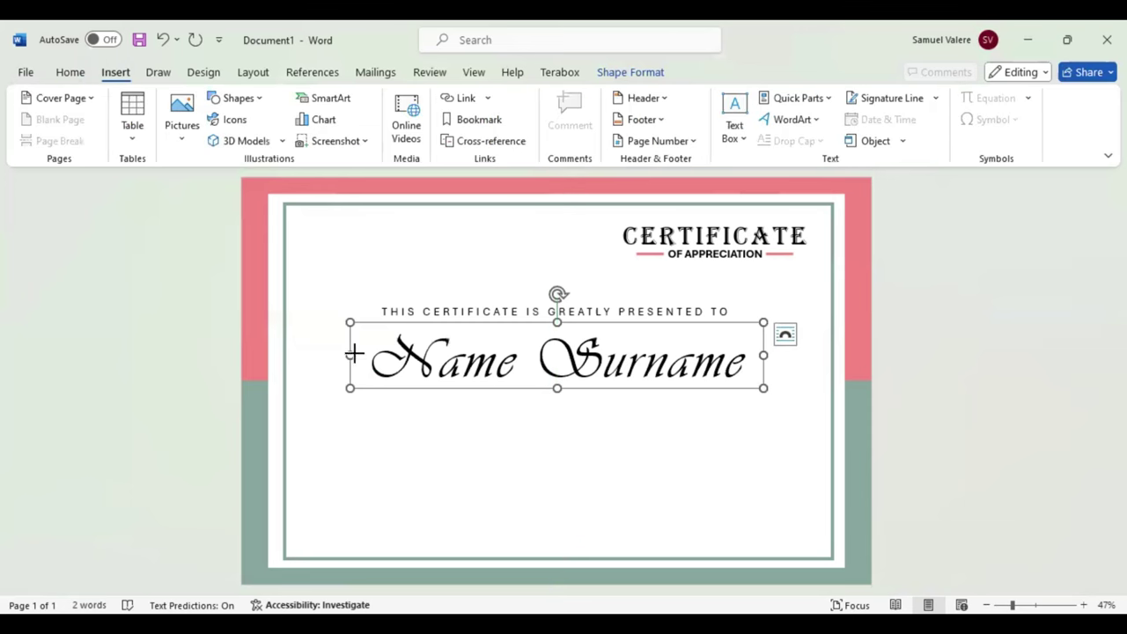
# Add a text box below the name with the appreciation paragraph, centred and enlarged.
pyautogui.moveTo(403, 431); pyautogui.dragTo(685, 518)
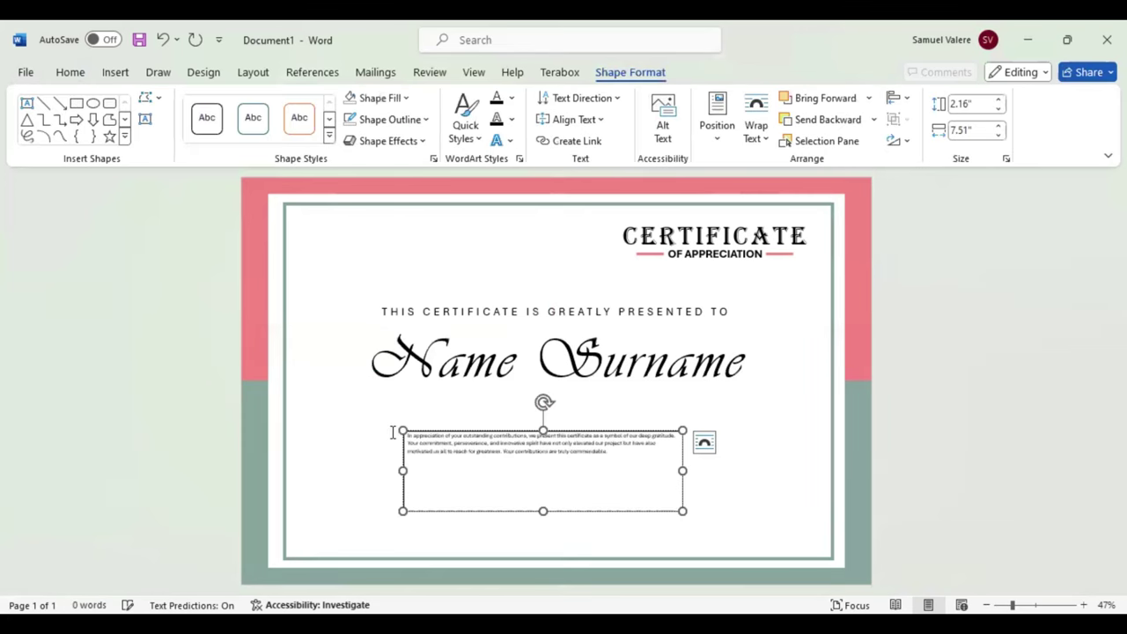
pyautogui.hotkey('ctrl', 'a')
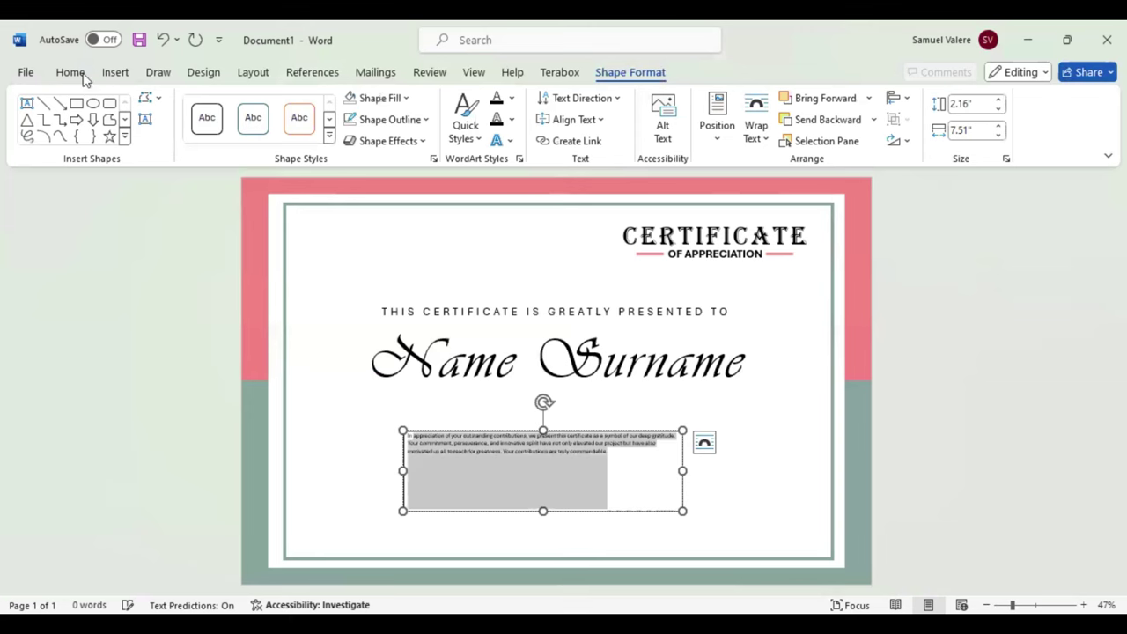
pyautogui.click(78, 74)
pyautogui.click(375, 130)
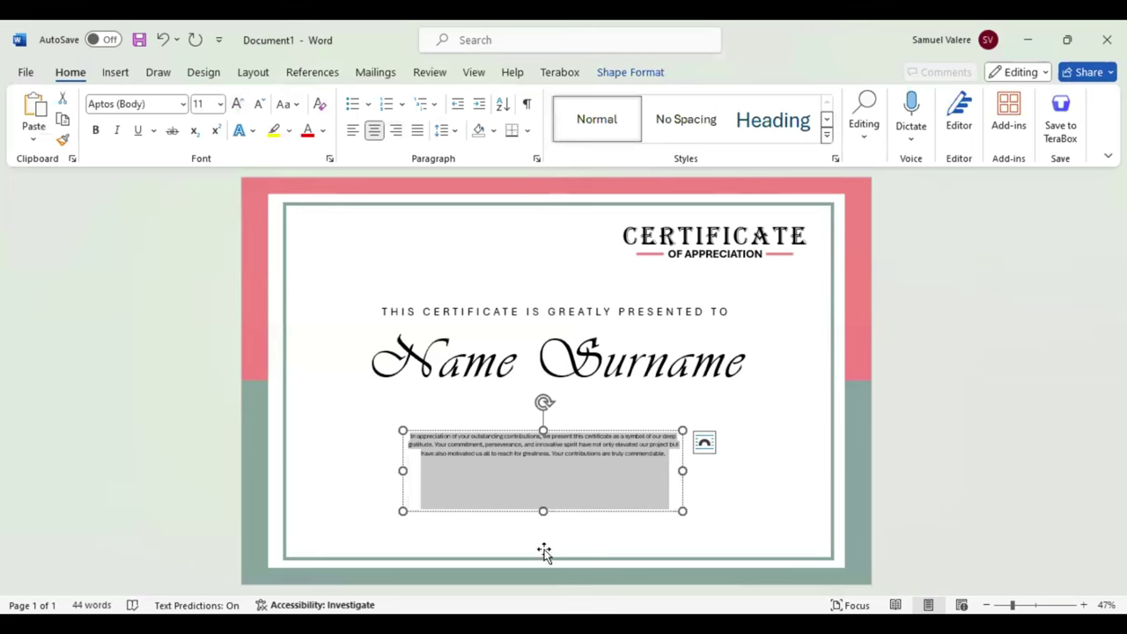
pyautogui.hotkey('ctrl', 'shift', '>')
pyautogui.hotkey('ctrl', 'shift', '>')
pyautogui.hotkey('ctrl', 'shift', '>')
# Widen the paragraph box to the left and centre it on the page.
pyautogui.moveTo(544, 552); pyautogui.dragTo(543, 552)
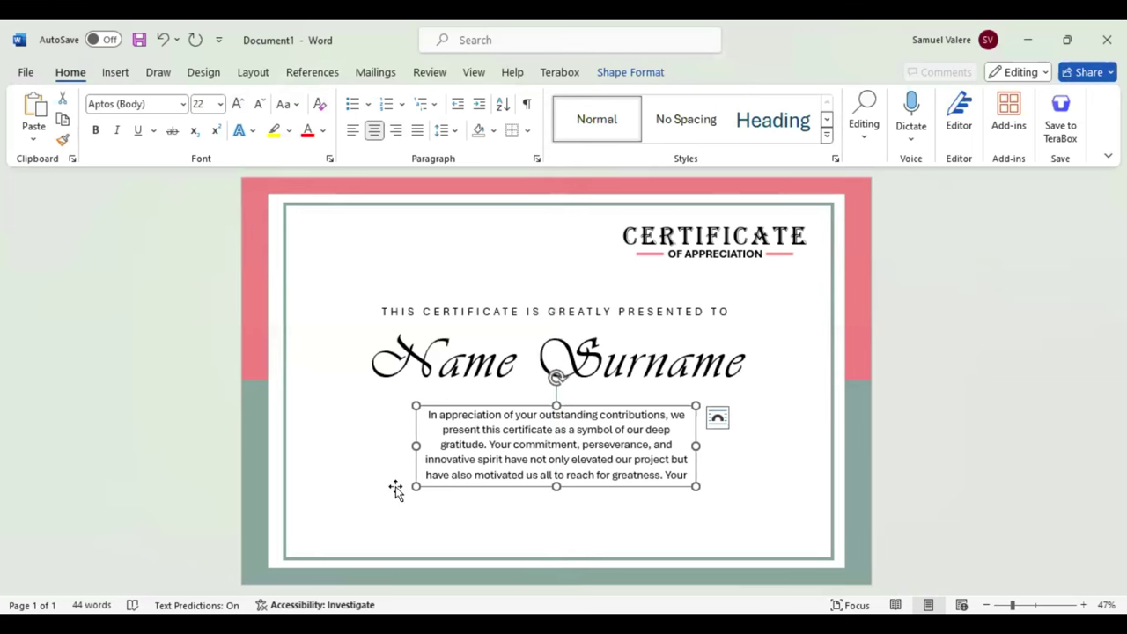
pyautogui.moveTo(416, 486); pyautogui.dragTo(291, 474)
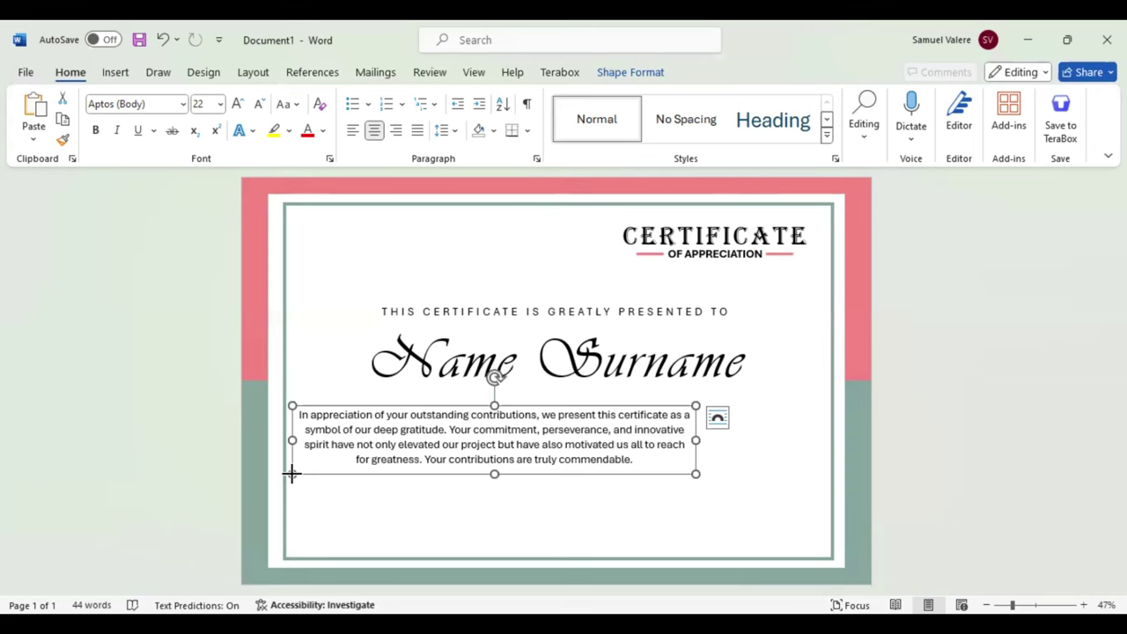
pyautogui.moveTo(292, 473); pyautogui.dragTo(354, 471)
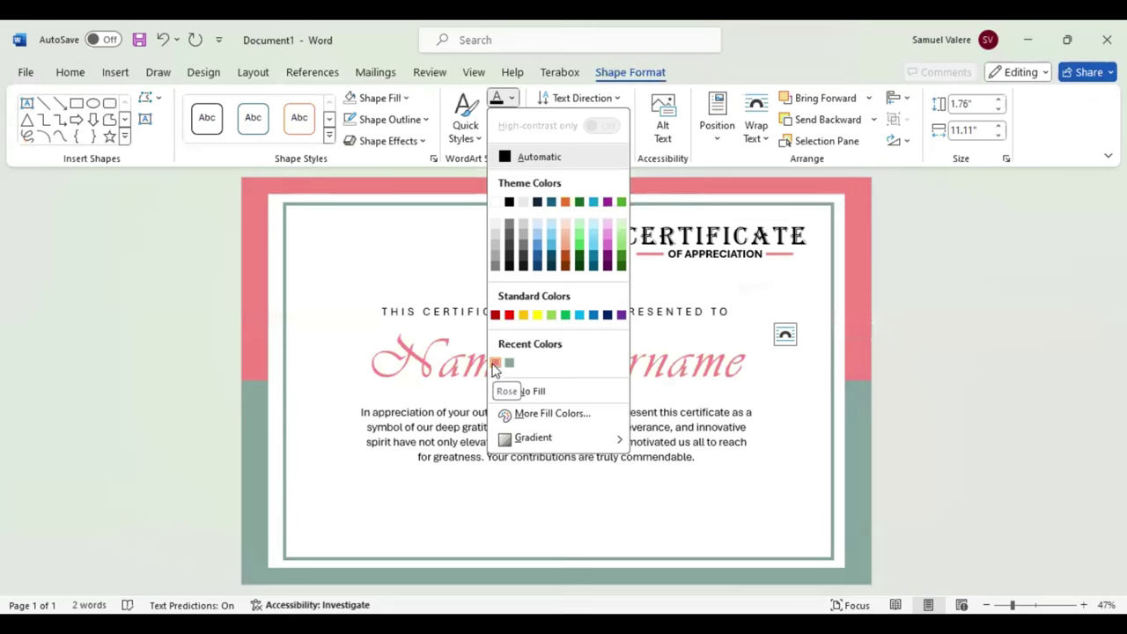
# Make the name rose pink and draw a short signature line at the lower left.
pyautogui.press('Escape')
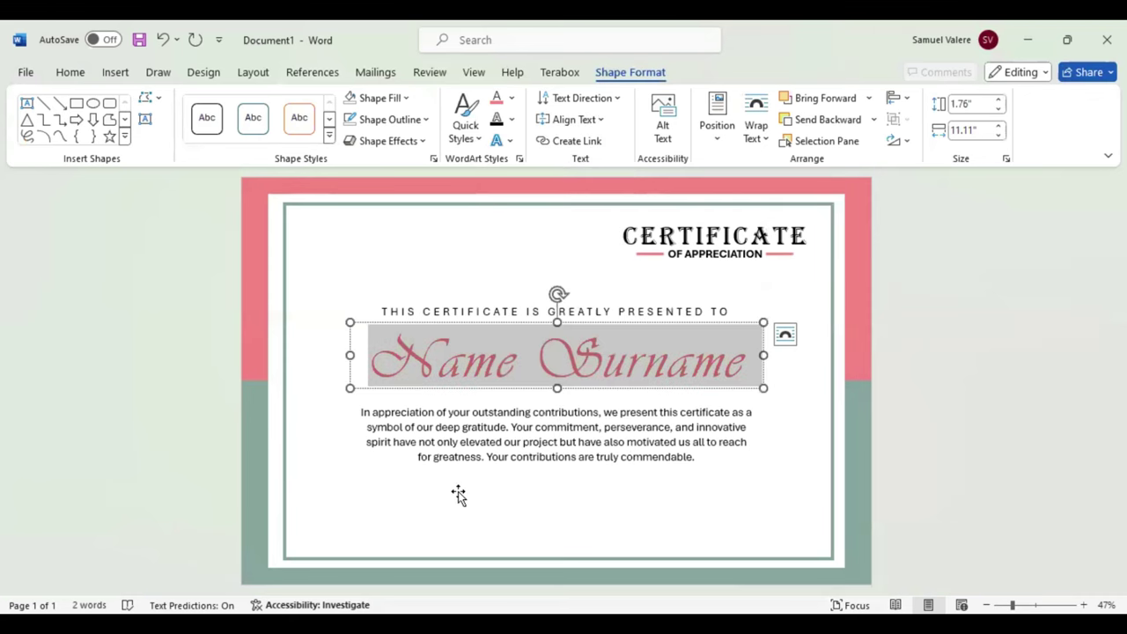
pyautogui.click(43, 103)
pyautogui.moveTo(344, 517); pyautogui.dragTo(439, 517)
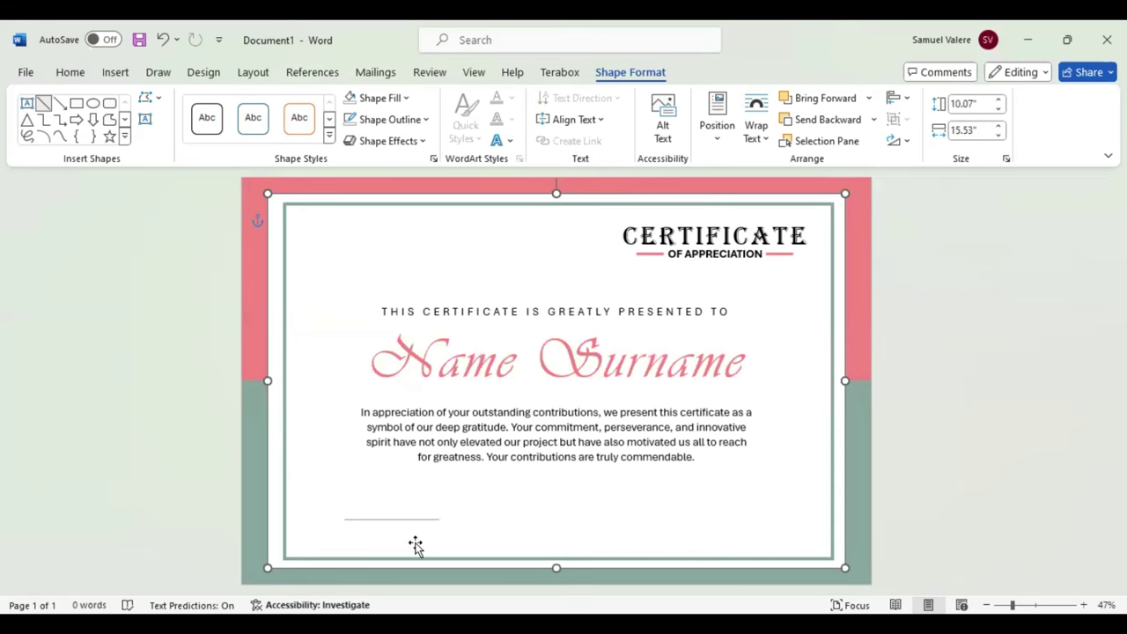
# Thicken the signature line and shift it slightly down and right.
pyautogui.press('Tab')
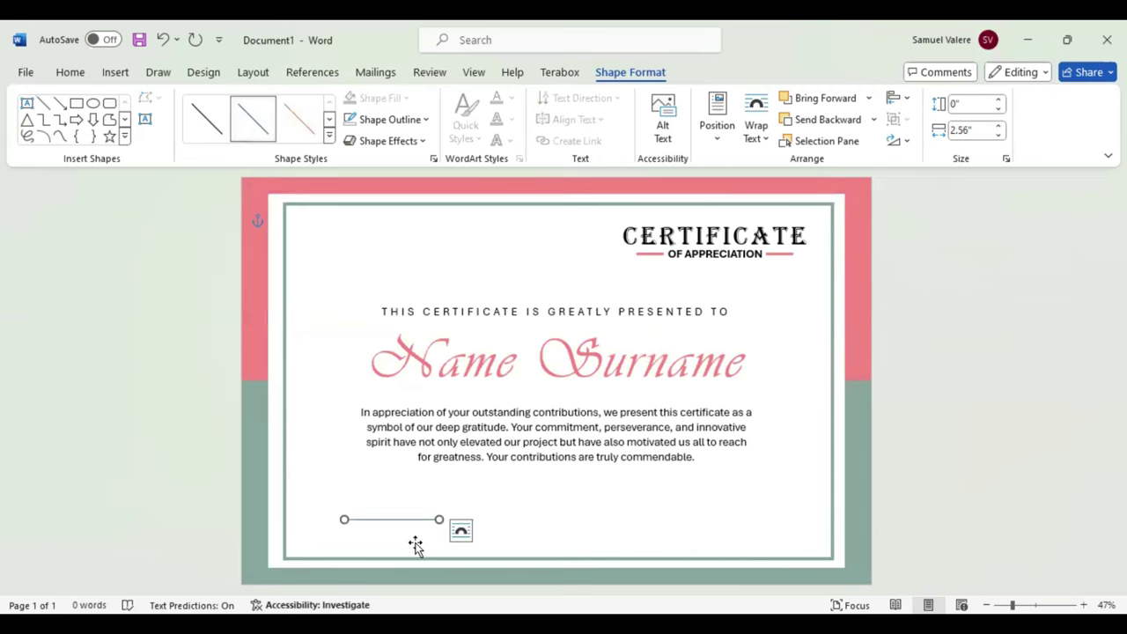
pyautogui.press('Right')
pyautogui.press('Right')
pyautogui.press('Right')
pyautogui.press('Down')
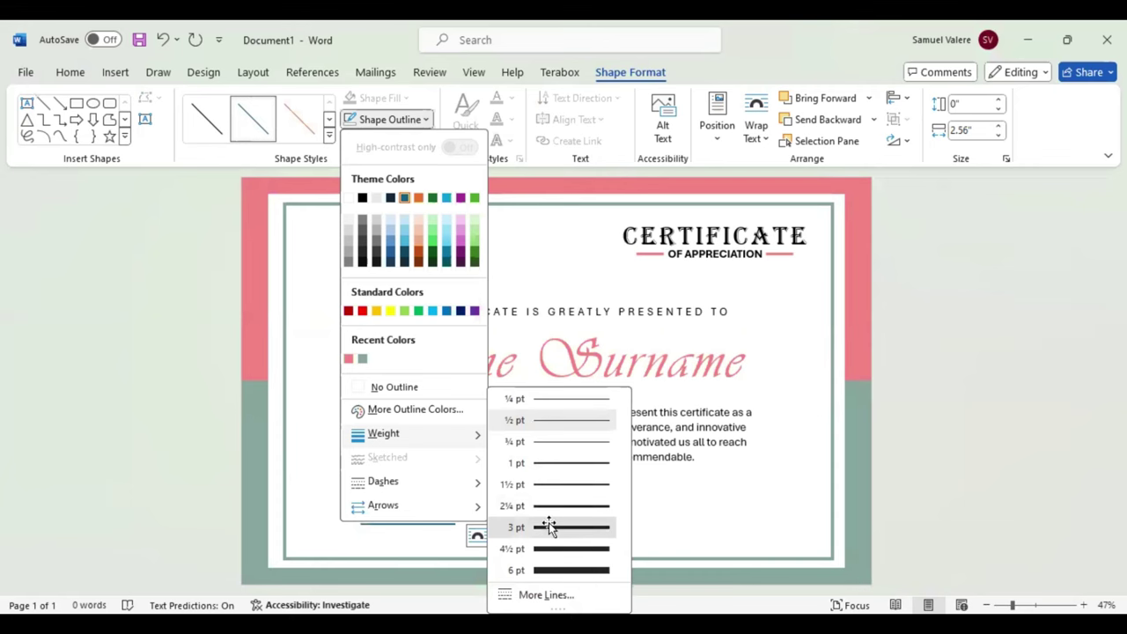
pyautogui.click(428, 119)
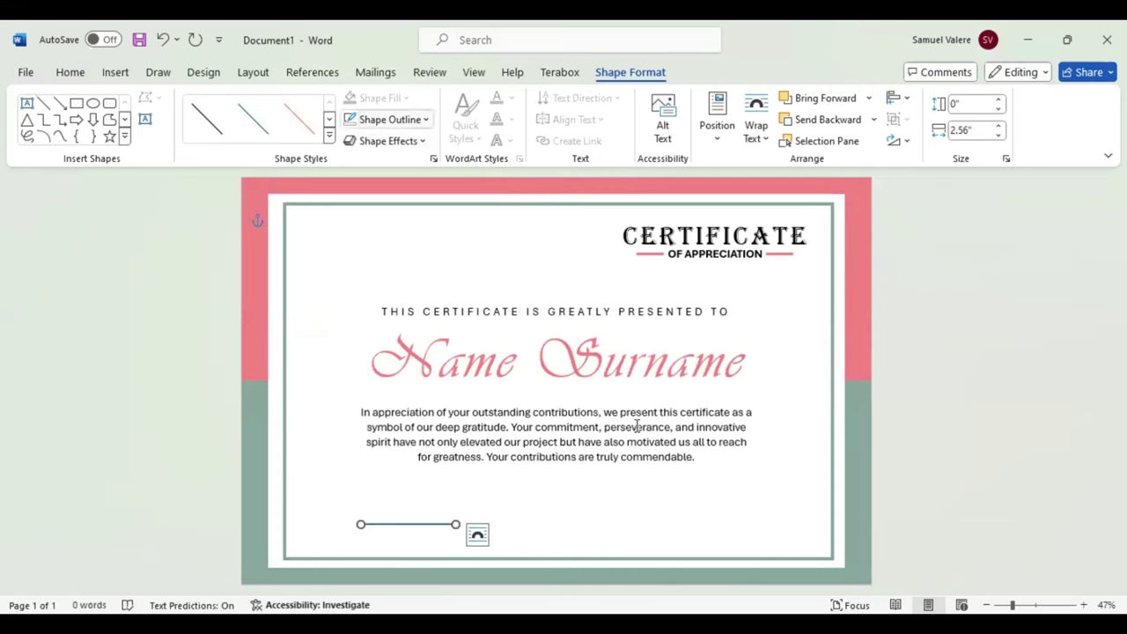
pyautogui.moveTo(427, 527); pyautogui.dragTo(436, 526)
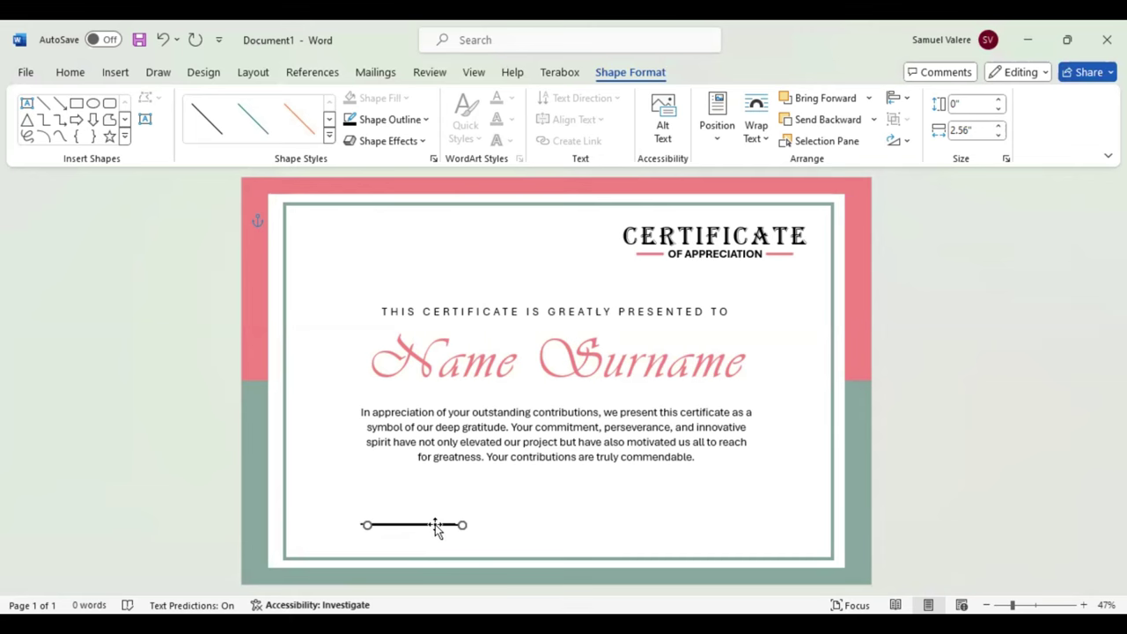
# Duplicate the line and move the copy to the right side at the same height.
pyautogui.hotkey('ctrl', 'd')
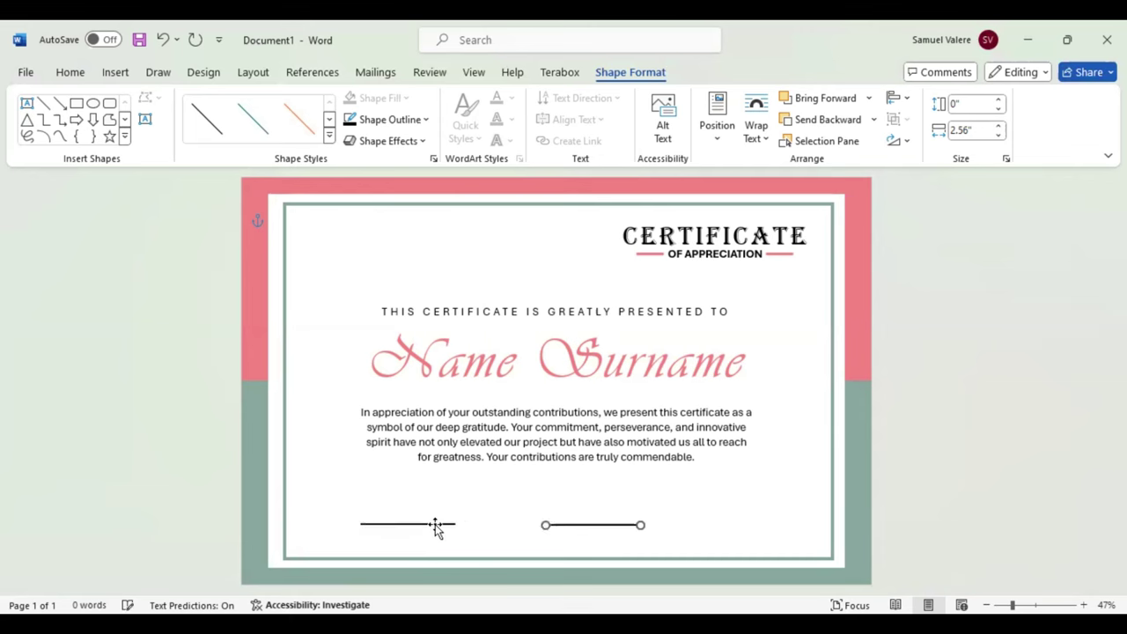
pyautogui.press('Right')
pyautogui.press('Right')
pyautogui.press('Right')
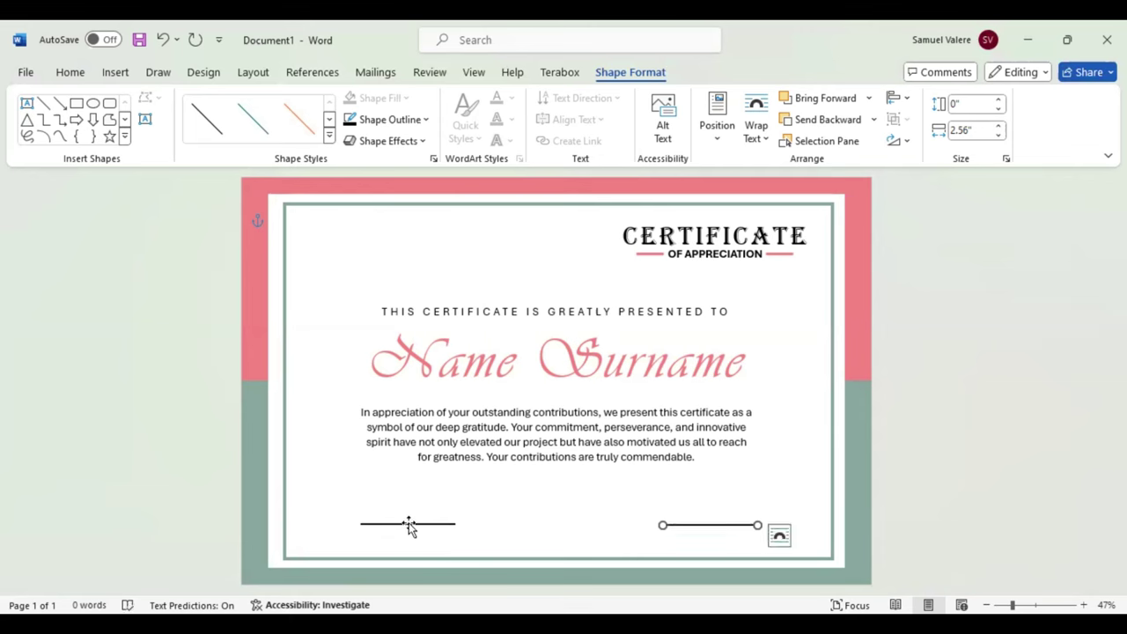
pyautogui.click(410, 524)
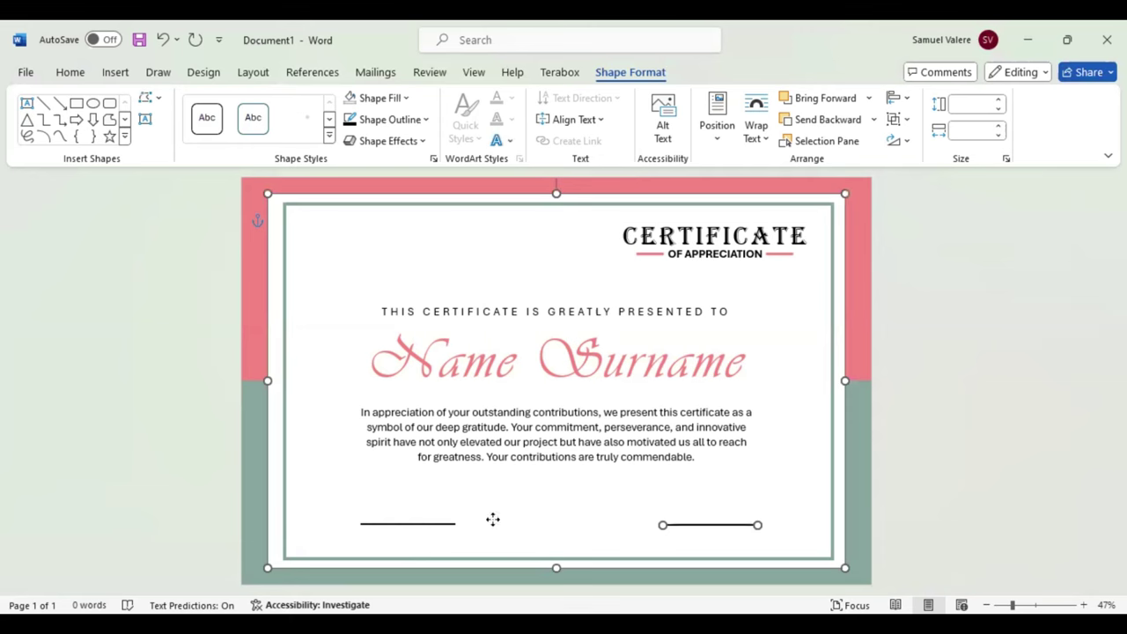
# Add a 'Signature' label under the left line at 14 pt in uppercase.
pyautogui.click(419, 527)
pyautogui.click(146, 120)
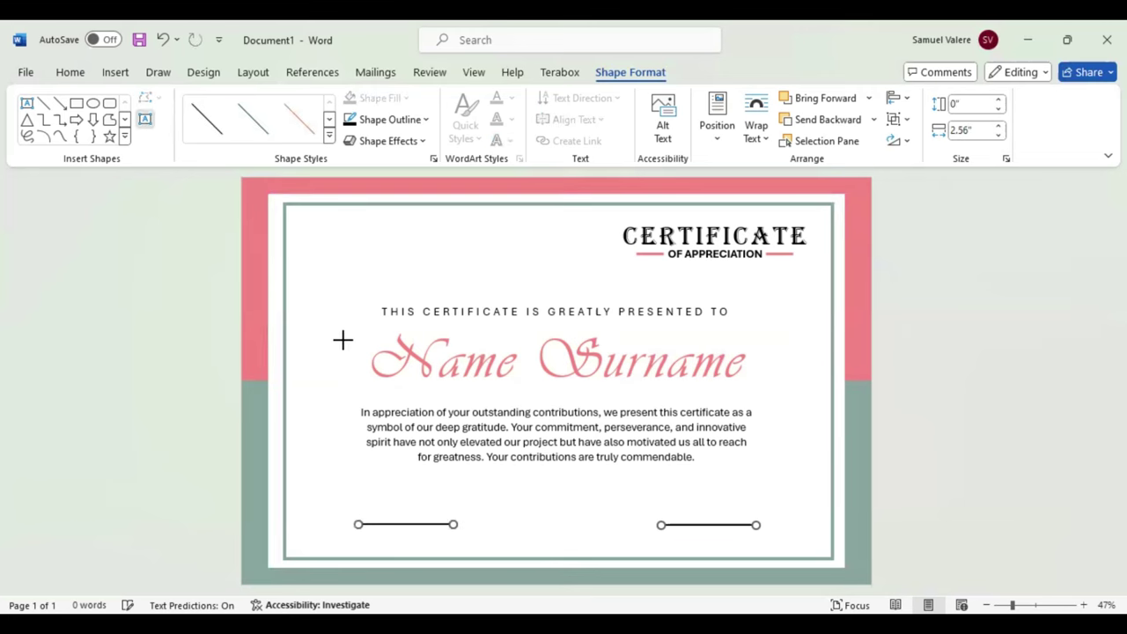
pyautogui.moveTo(369, 526); pyautogui.dragTo(439, 546)
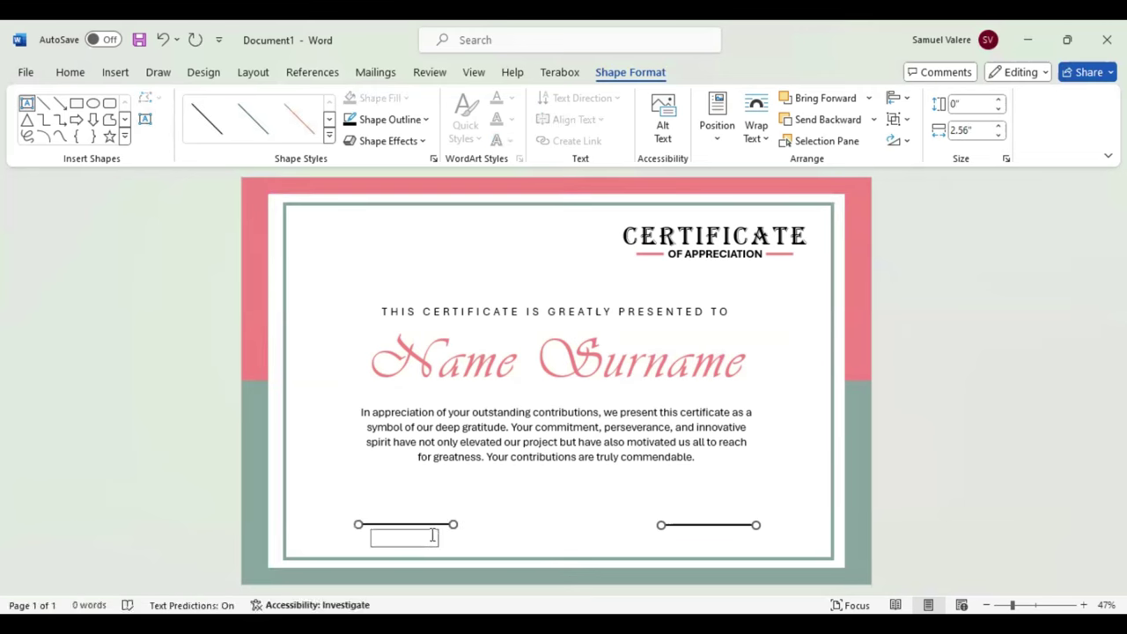
pyautogui.write('ig')
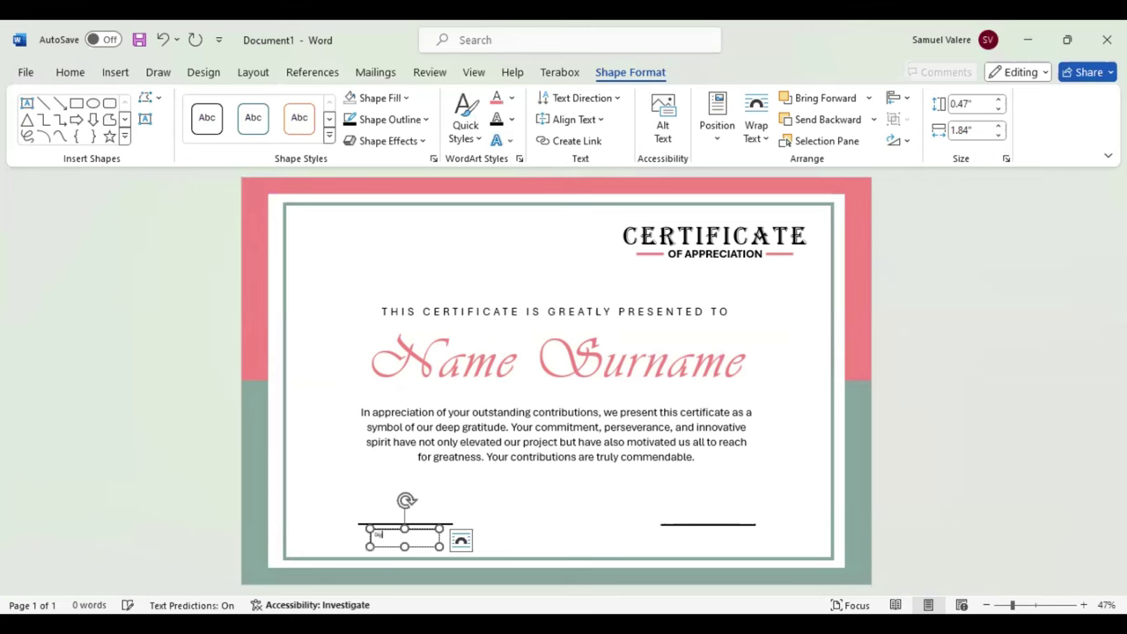
pyautogui.write('nature')
pyautogui.doubleClick(386, 535)
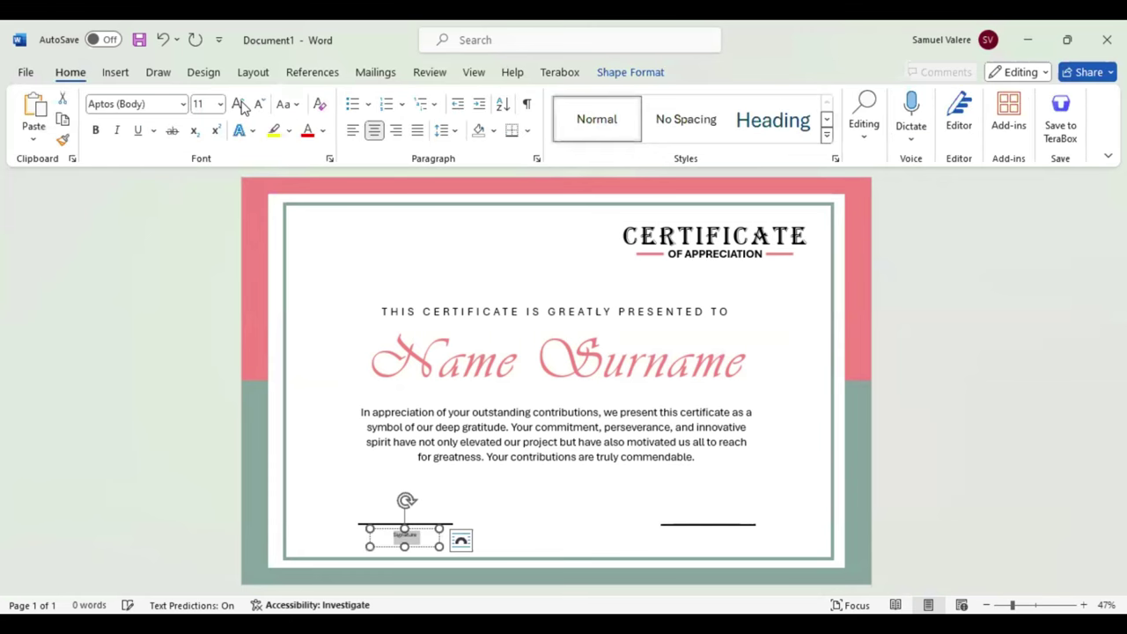
pyautogui.click(240, 104)
pyautogui.click(240, 104)
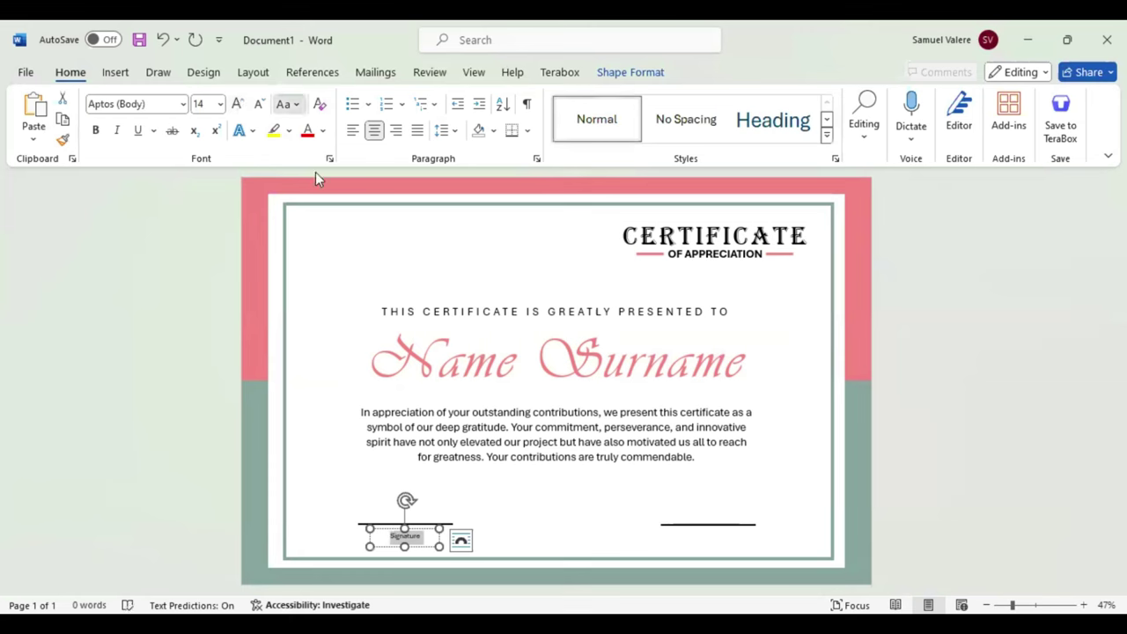
pyautogui.hotkey('shift', 'F3')
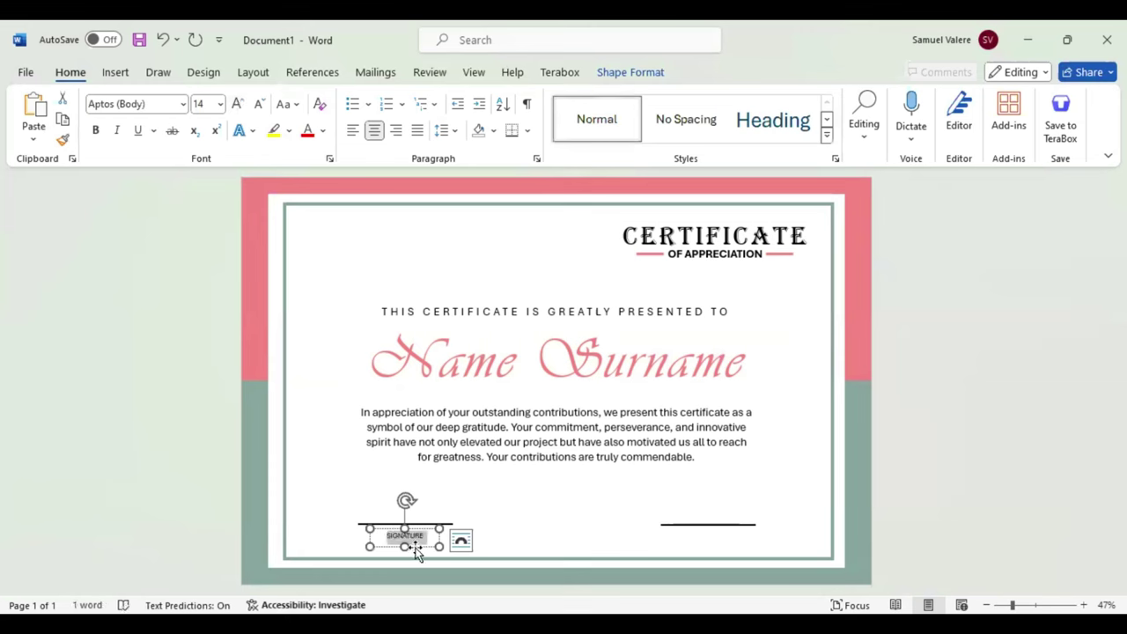
# Place a copy of the SIGNATURE label under the right line.
pyautogui.moveTo(414, 545); pyautogui.dragTo(680, 539)
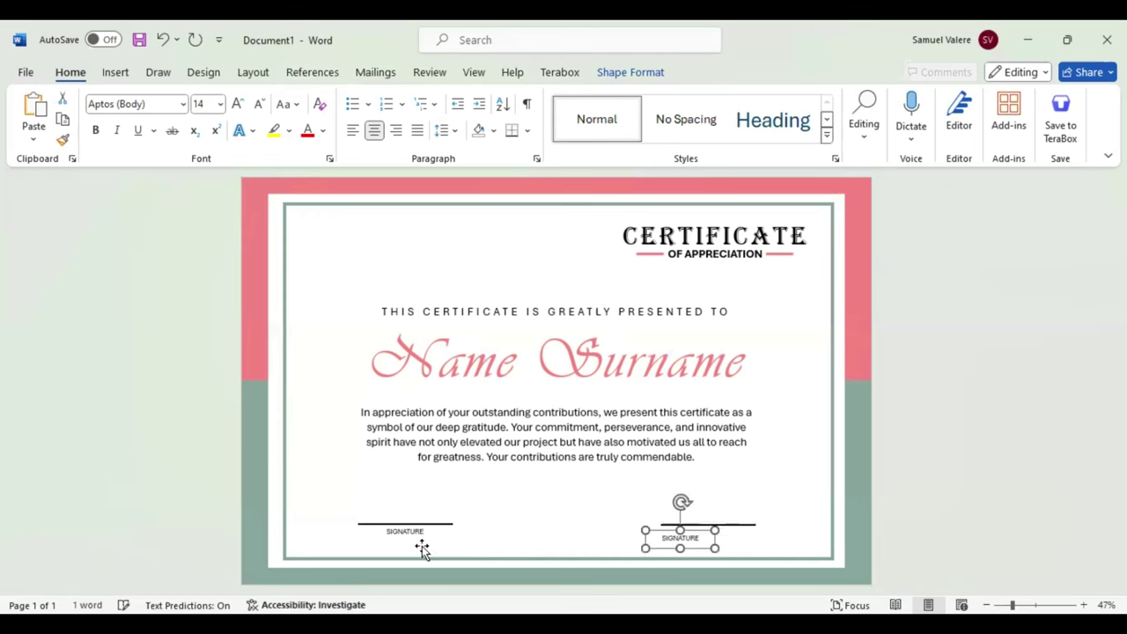
pyautogui.press('Right')
pyautogui.press('Right')
pyautogui.press('Right')
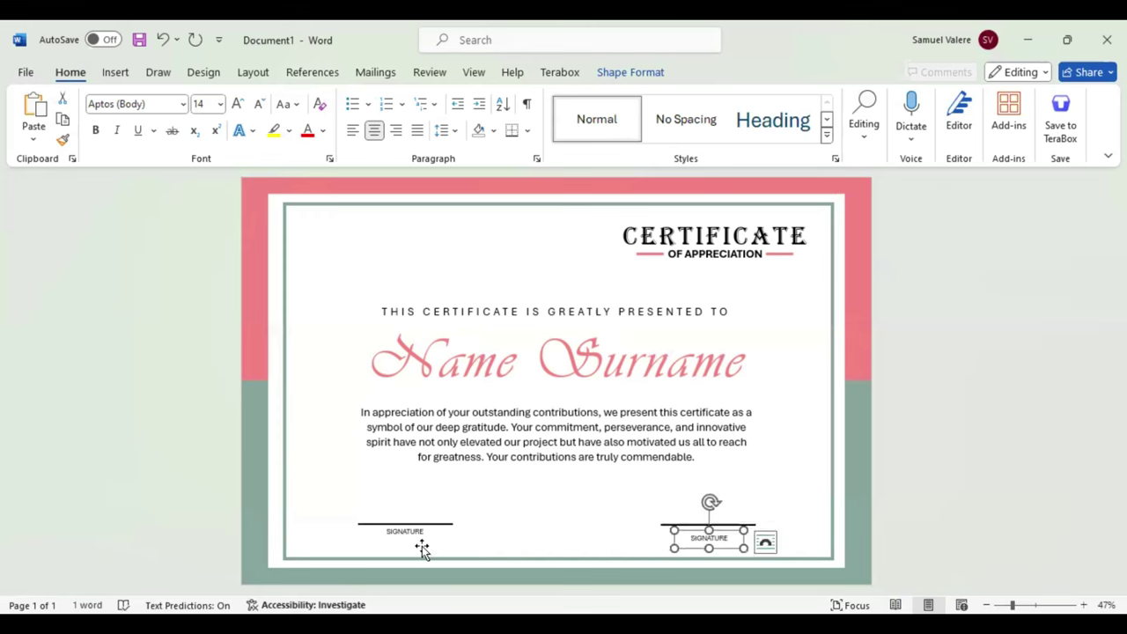
pyautogui.press('Up')
pyautogui.press('Up')
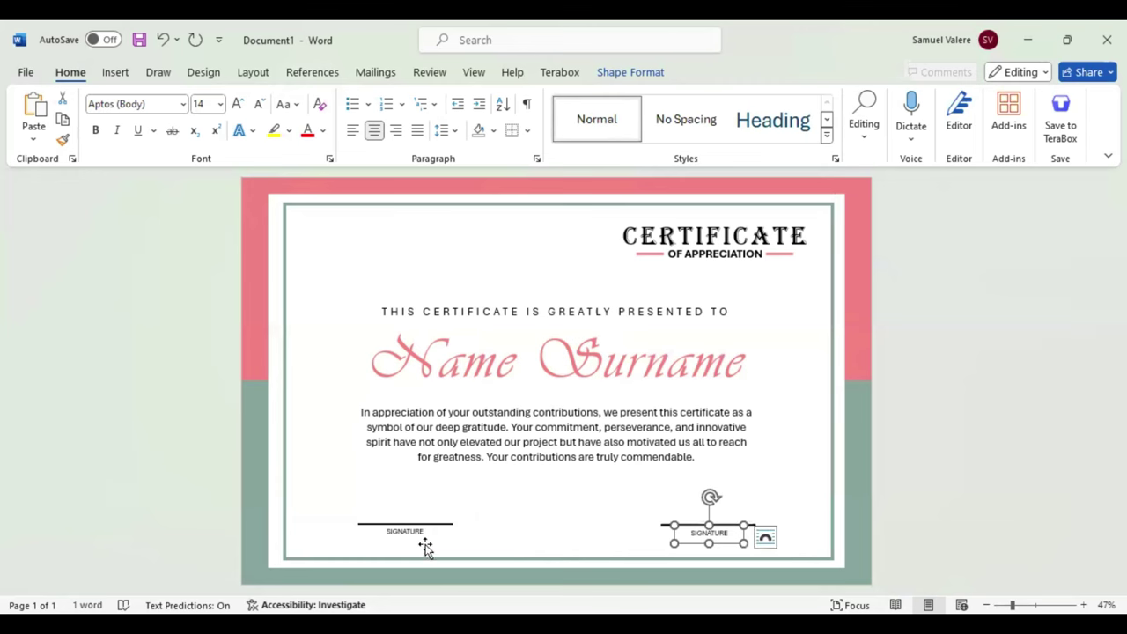
# Draw a chevron shape and stand it upright as a ribbon along the certificate's top-left edge.
pyautogui.click(114, 76)
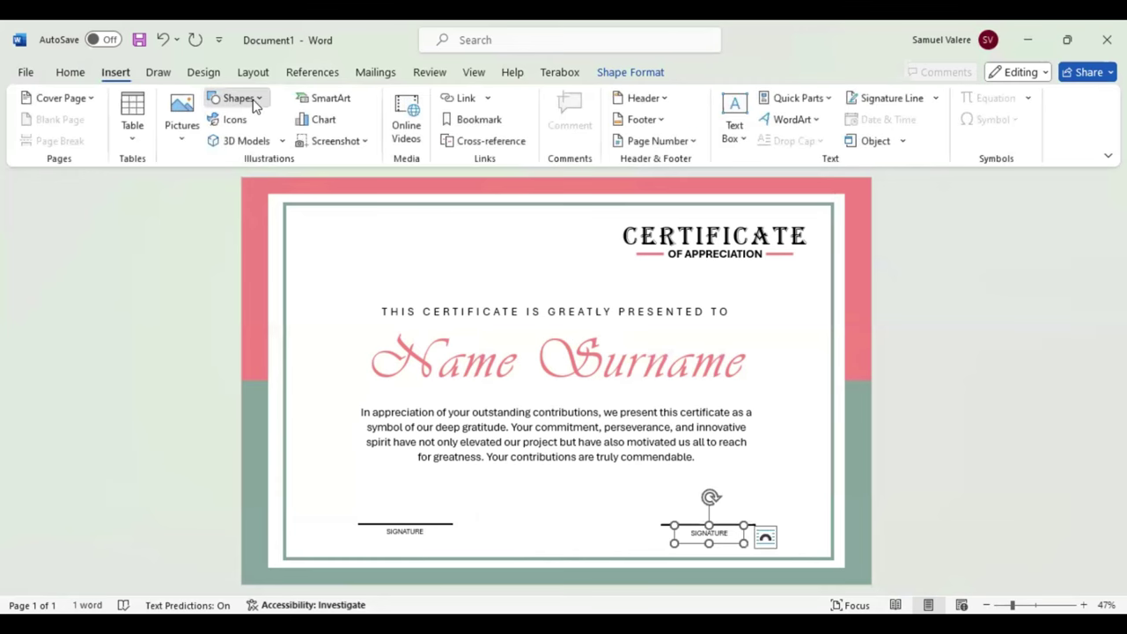
pyautogui.click(254, 100)
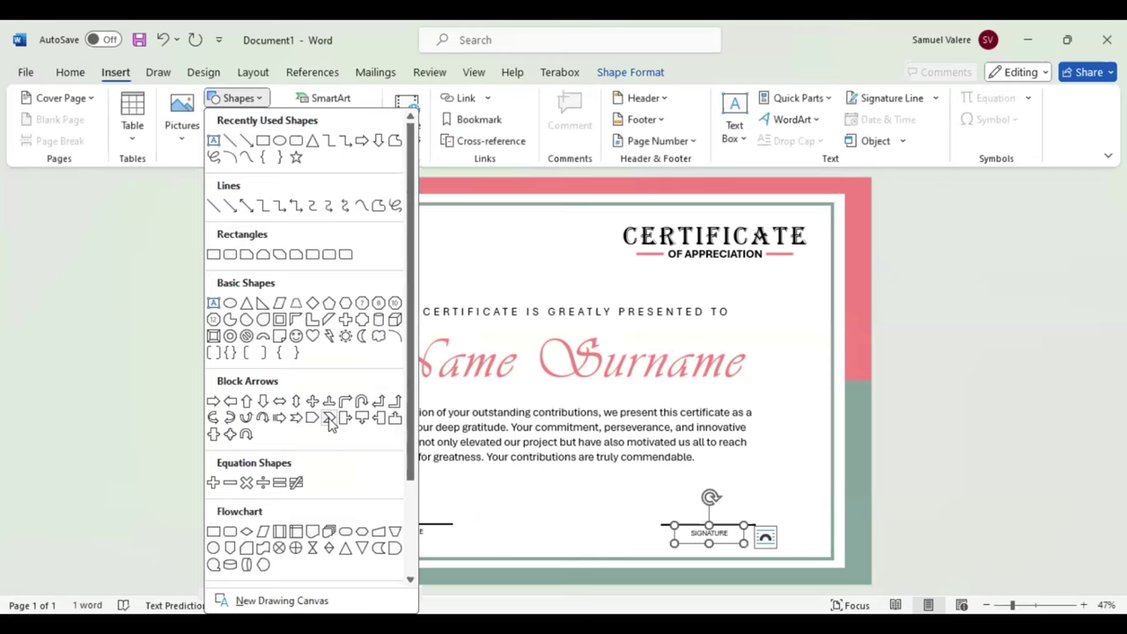
pyautogui.click(330, 423)
pyautogui.moveTo(291, 215); pyautogui.dragTo(484, 303)
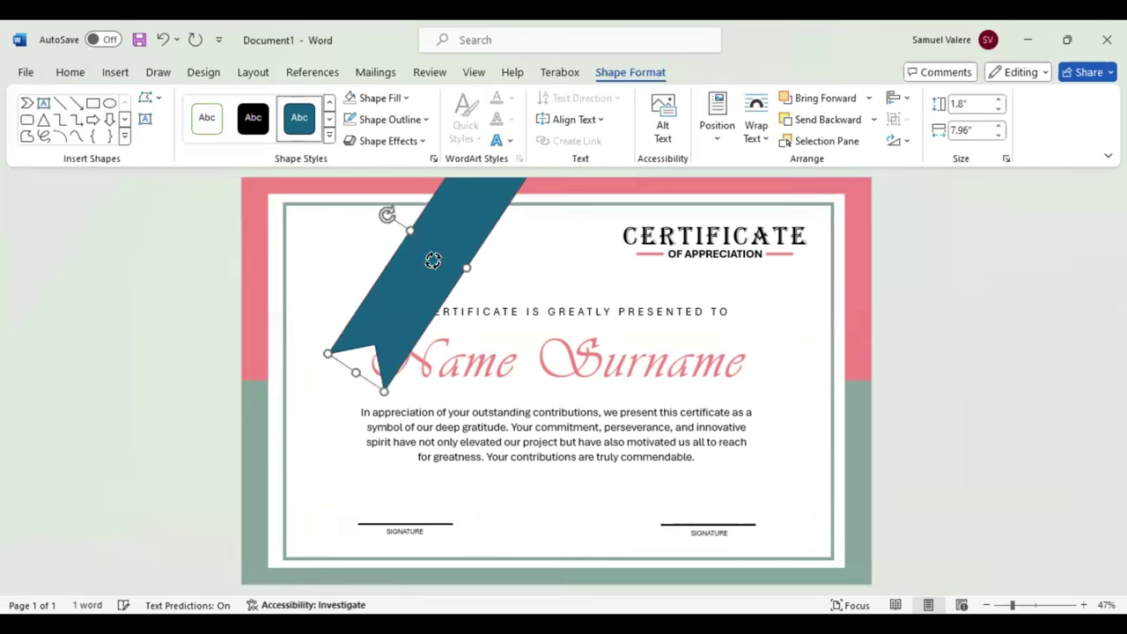
pyautogui.moveTo(388, 215); pyautogui.dragTo(373, 248)
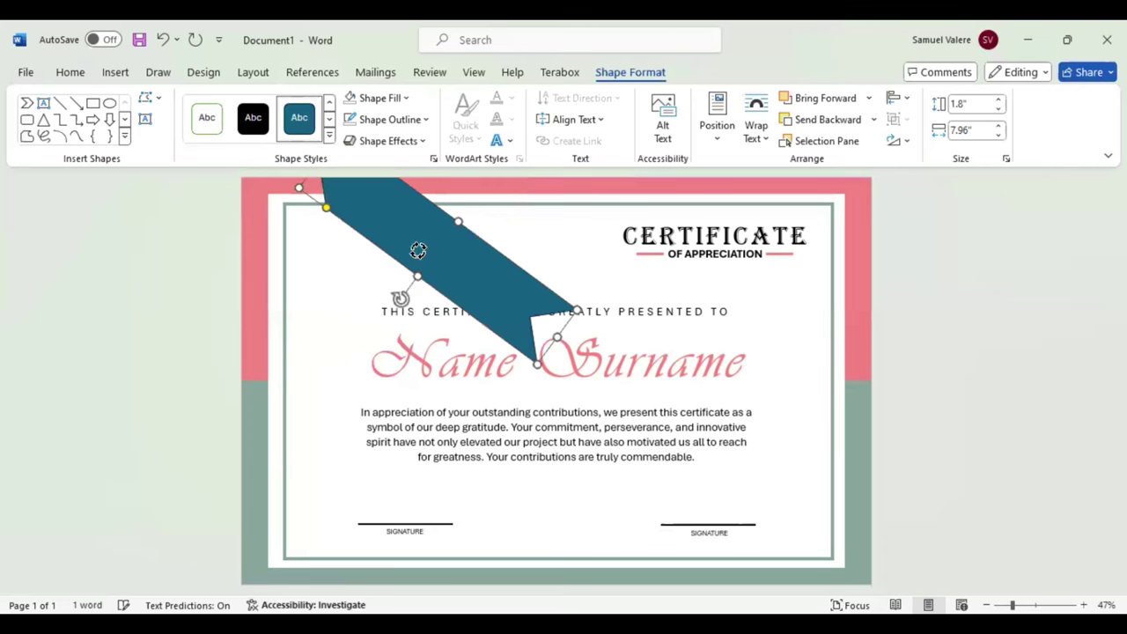
pyautogui.moveTo(330, 323); pyautogui.dragTo(320, 361)
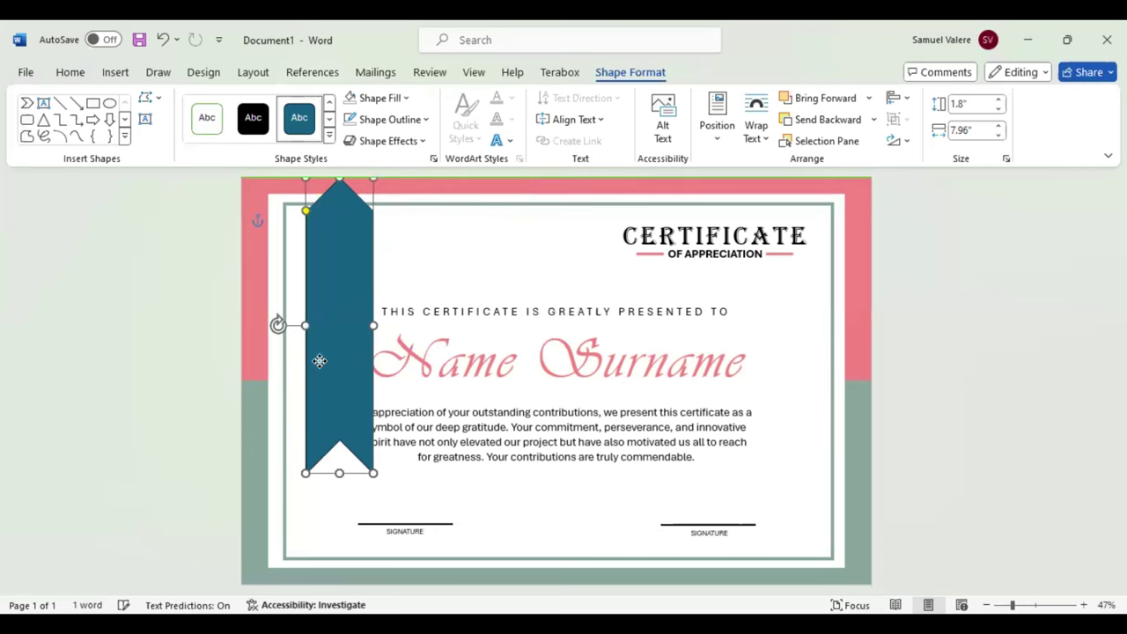
pyautogui.moveTo(298, 215); pyautogui.dragTo(297, 235)
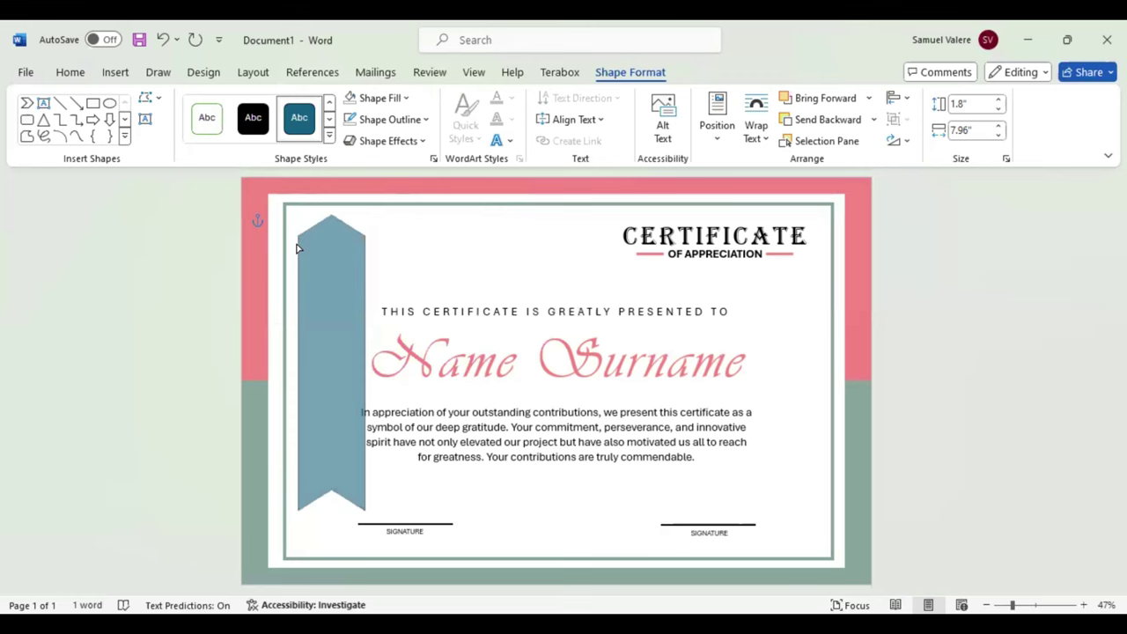
pyautogui.moveTo(297, 234)
pyautogui.mouseDown()
pyautogui.moveTo(297, 247)
pyautogui.moveTo(321, 218)
pyautogui.mouseUp()
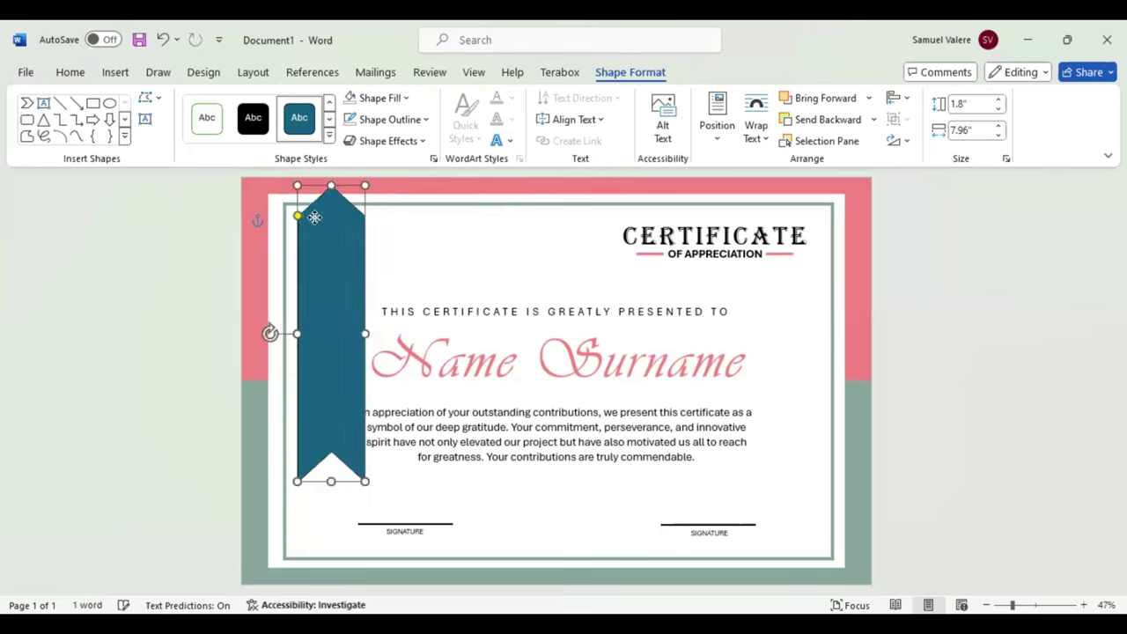
pyautogui.press('Right')
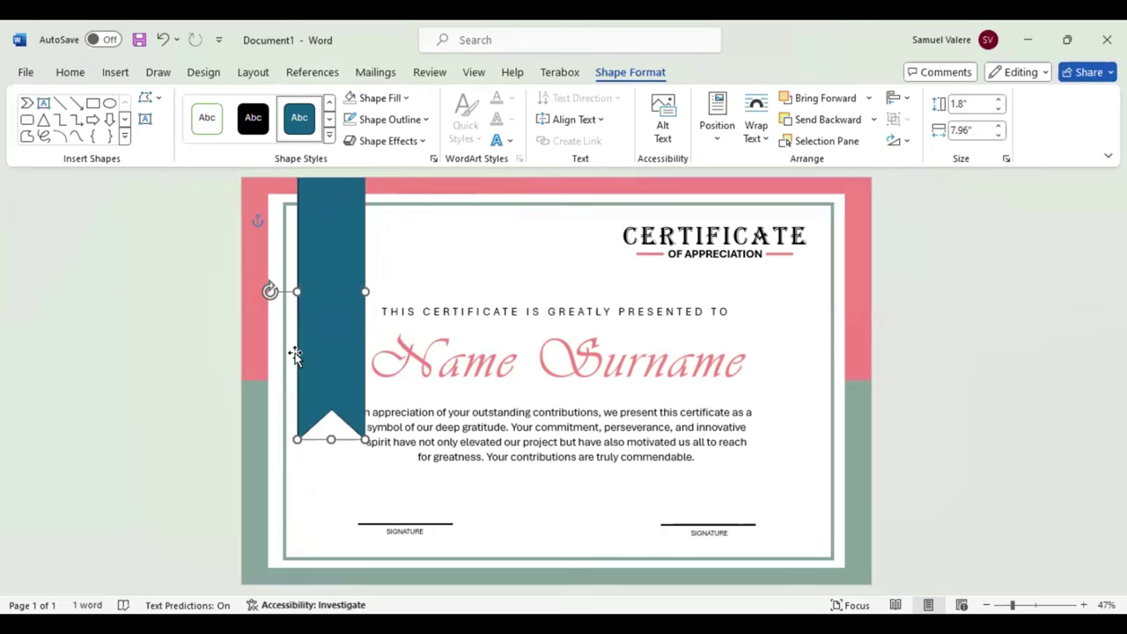
# Make the ribbon banner slightly narrower and shorter.
pyautogui.click(337, 300)
pyautogui.click(337, 300)
pyautogui.moveTo(364, 291); pyautogui.dragTo(359, 291)
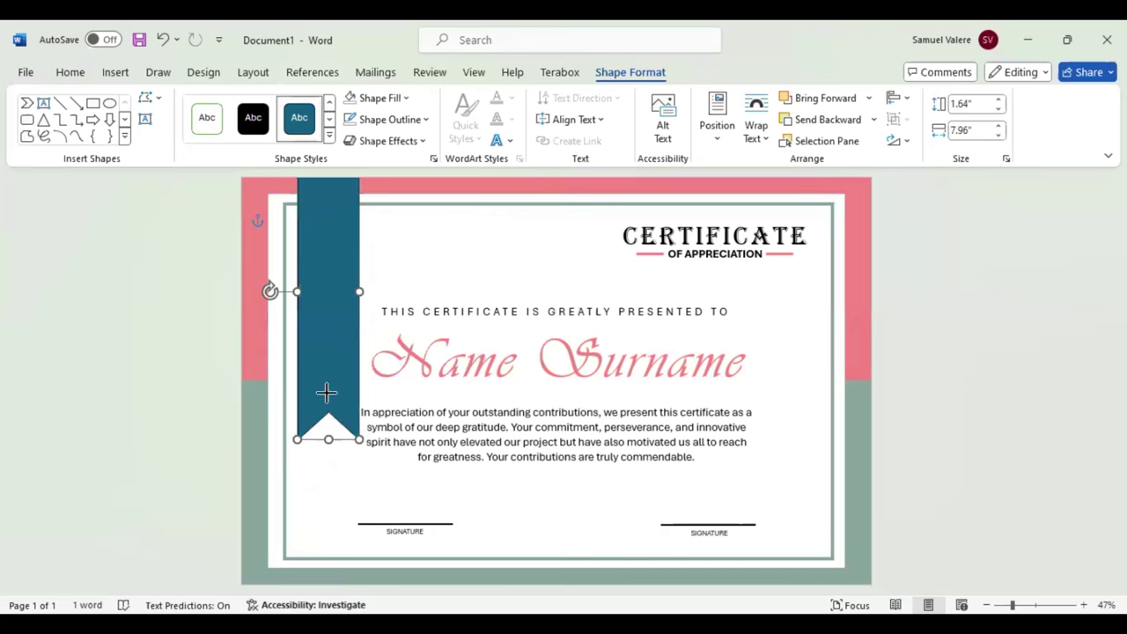
pyautogui.moveTo(327, 439); pyautogui.dragTo(328, 385)
pyautogui.moveTo(327, 384); pyautogui.dragTo(328, 379)
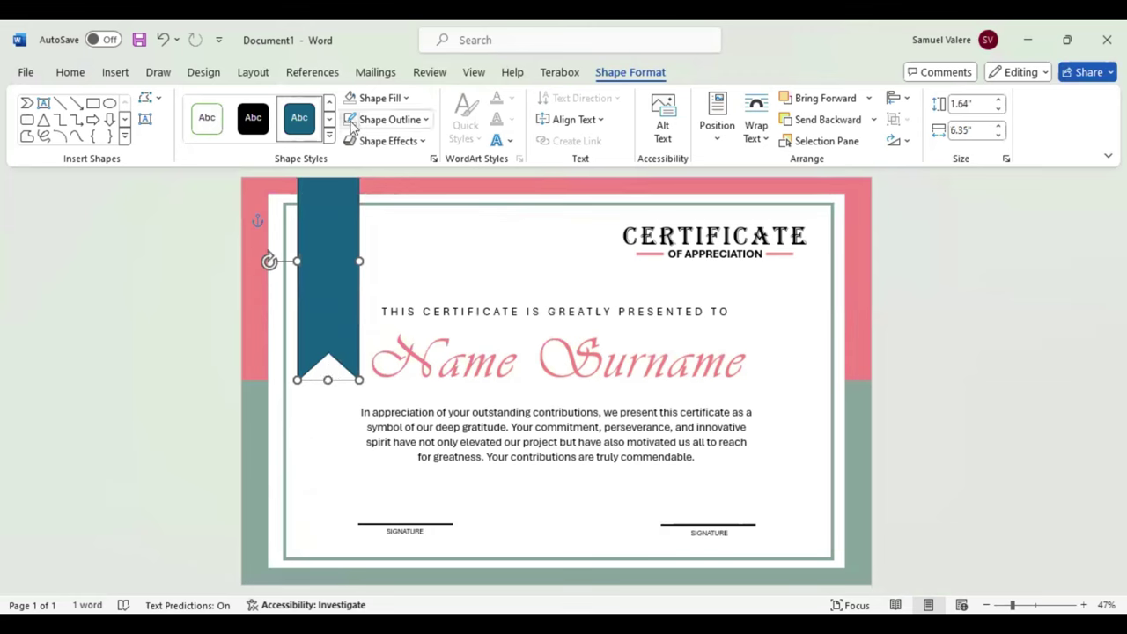
# Fill the ribbon rose pink and nudge it a little lower.
pyautogui.click(407, 99)
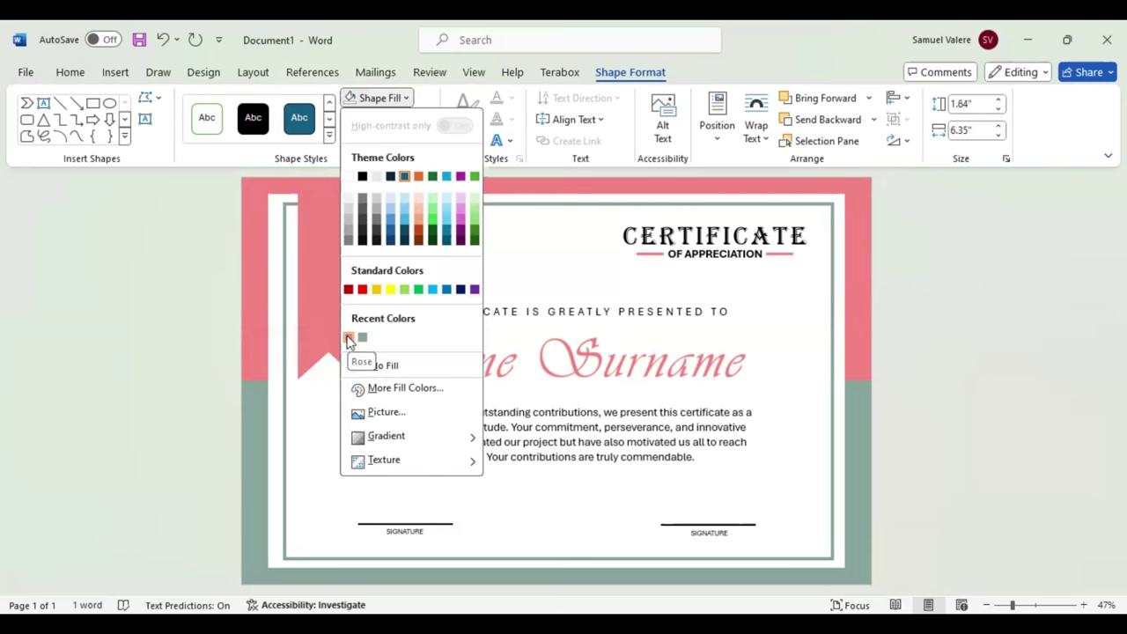
pyautogui.press('Escape')
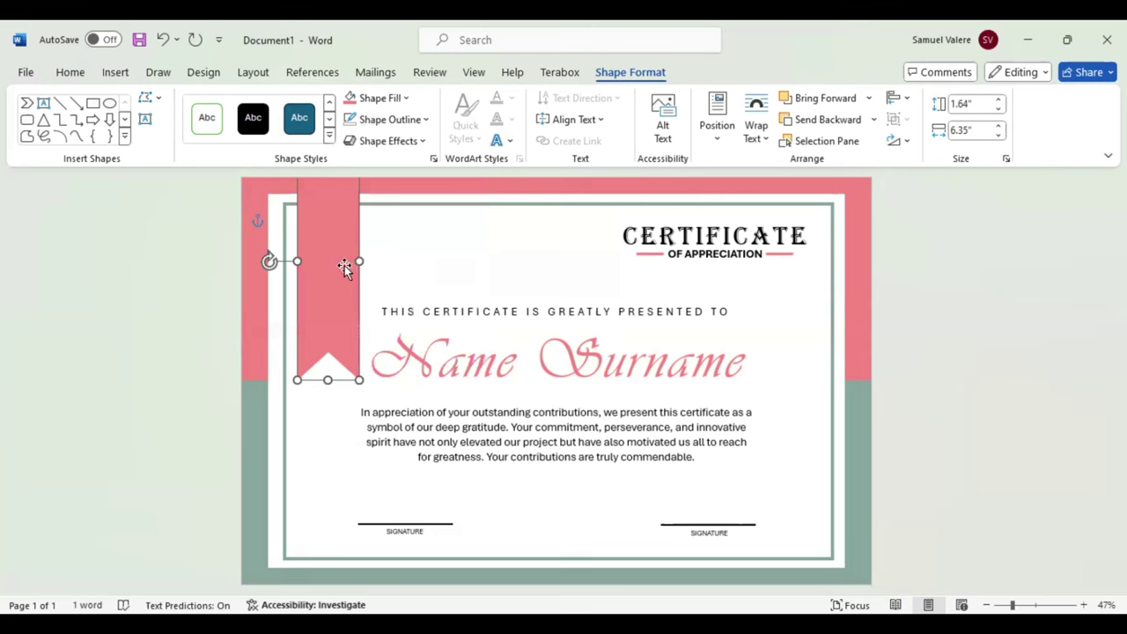
pyautogui.press('Down')
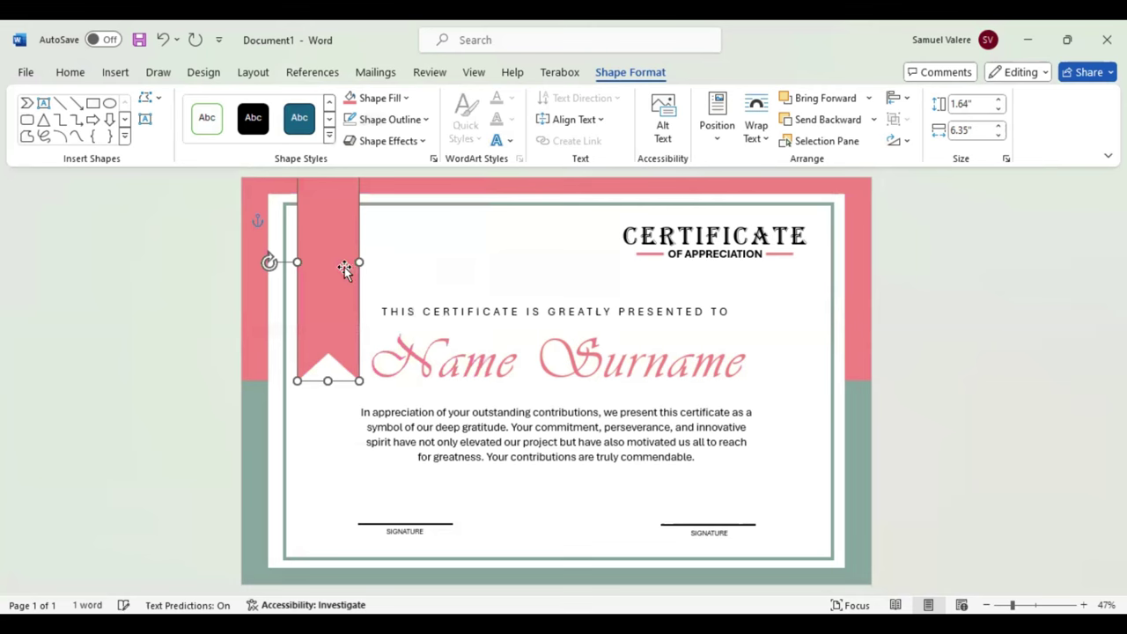
pyautogui.press('Down')
pyautogui.press('Down')
pyautogui.press('Down')
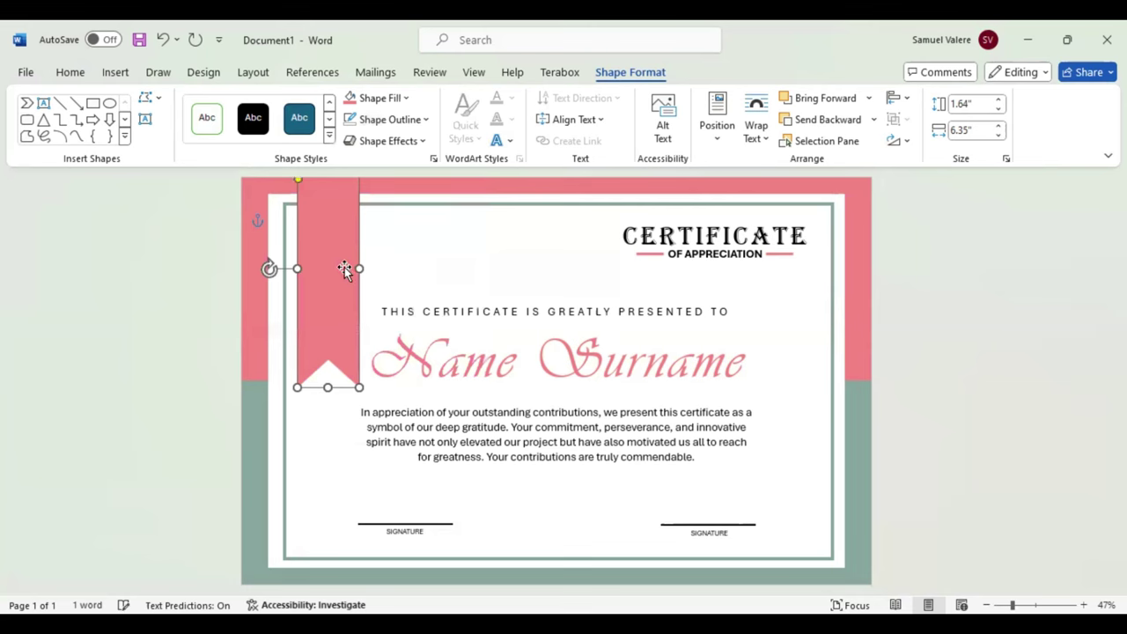
pyautogui.press('Down')
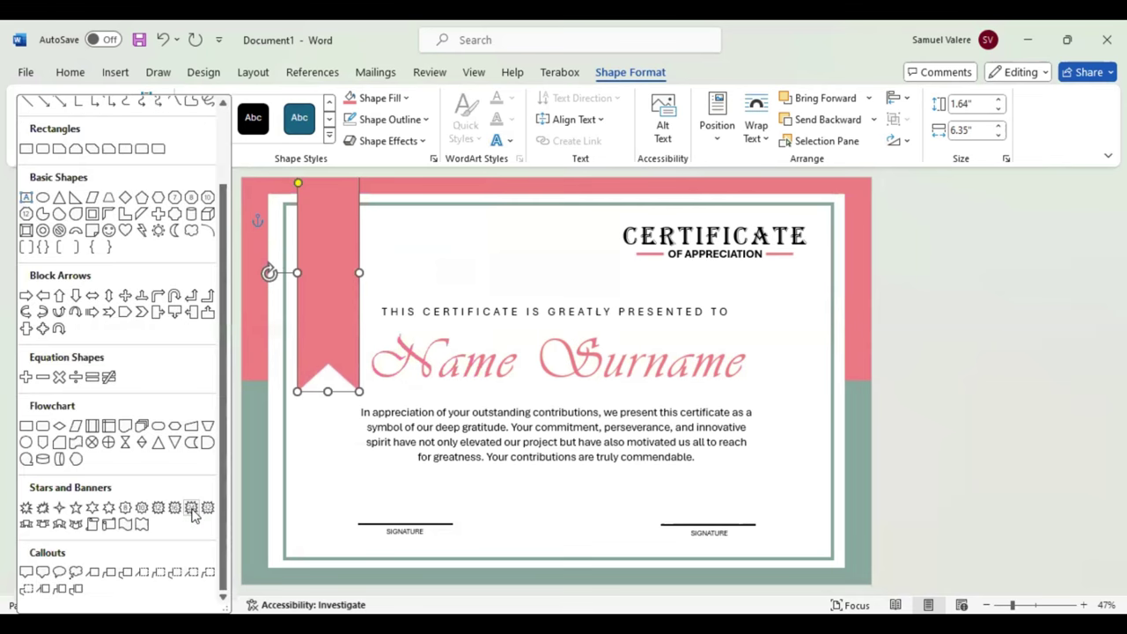
# Draw a round seal on the ribbon, size it to 1.49 inches and fill it sage green.
pyautogui.click(192, 510)
pyautogui.click(347, 329)
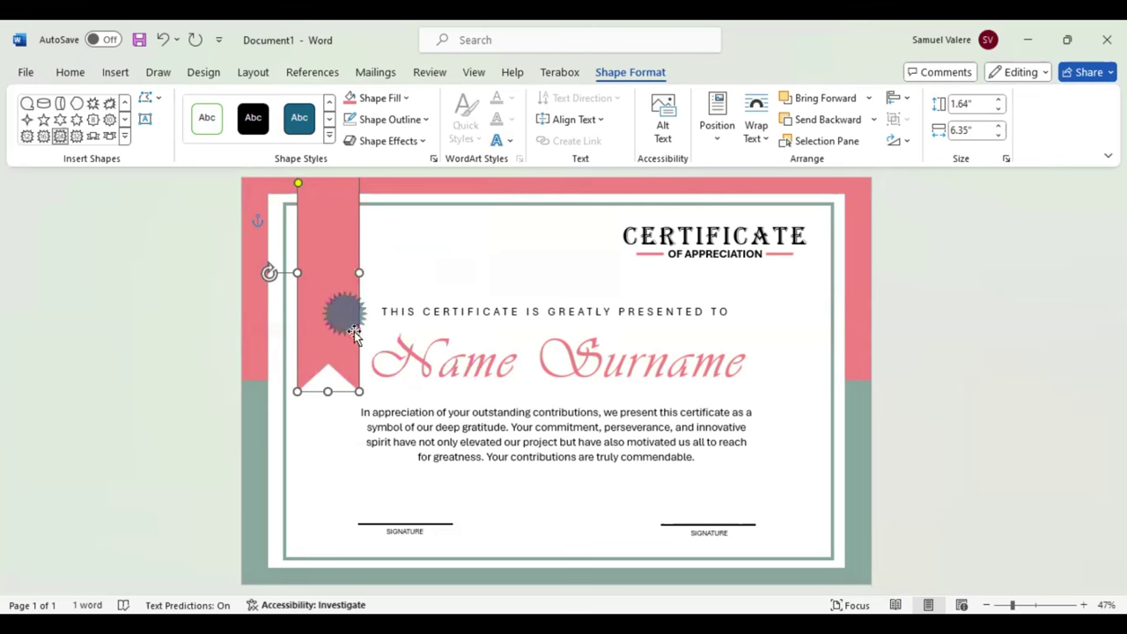
pyautogui.moveTo(354, 335); pyautogui.dragTo(327, 296)
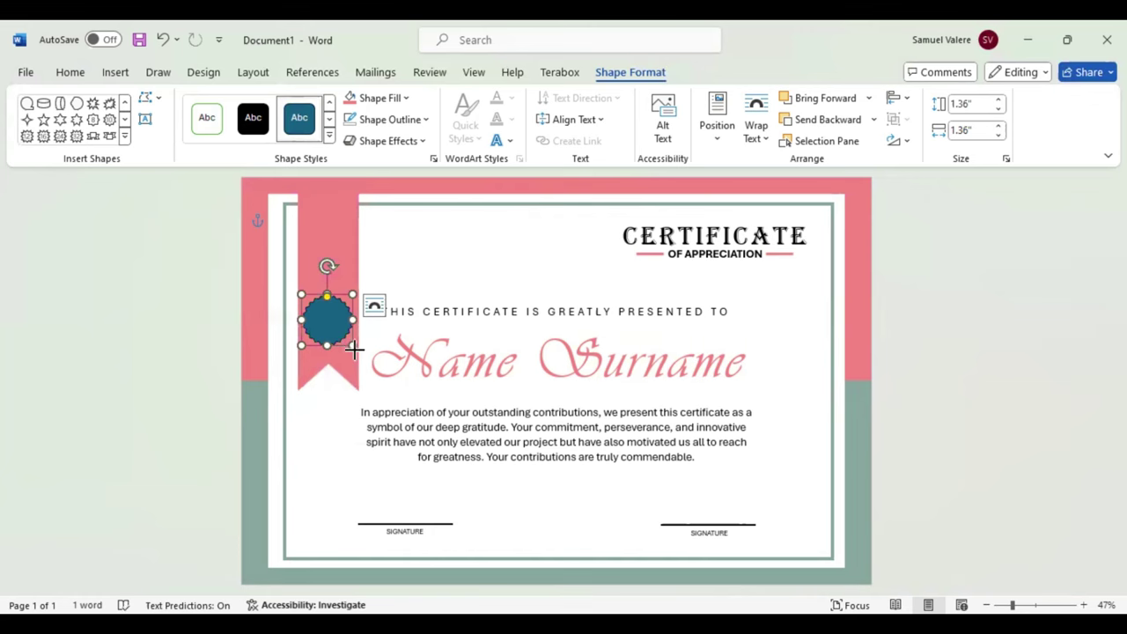
pyautogui.moveTo(353, 351); pyautogui.dragTo(359, 351)
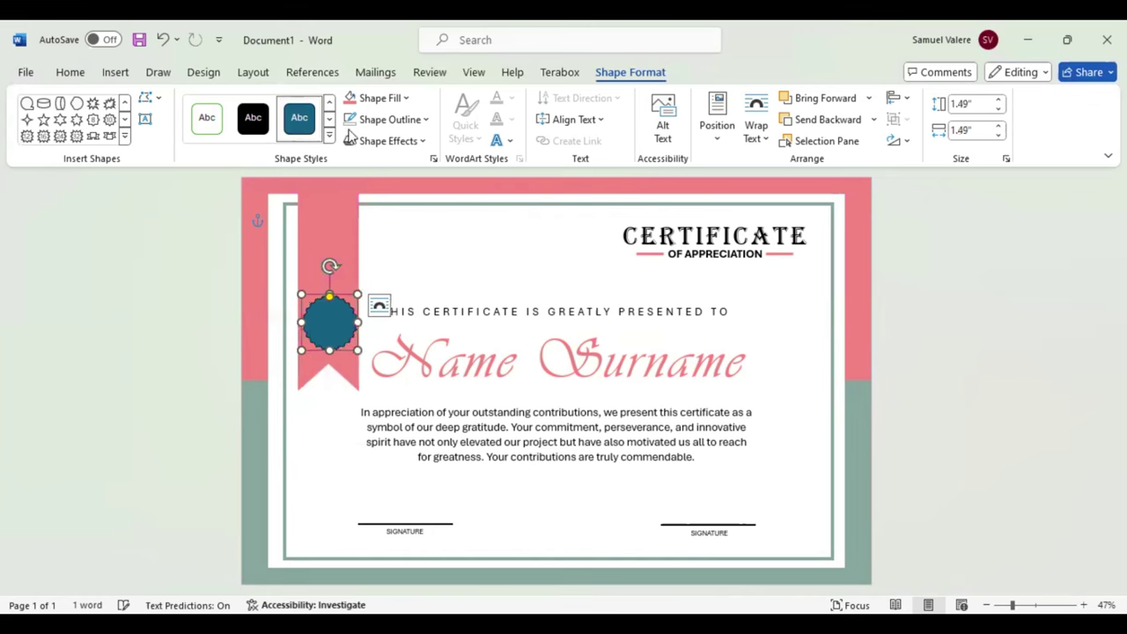
pyautogui.click(407, 99)
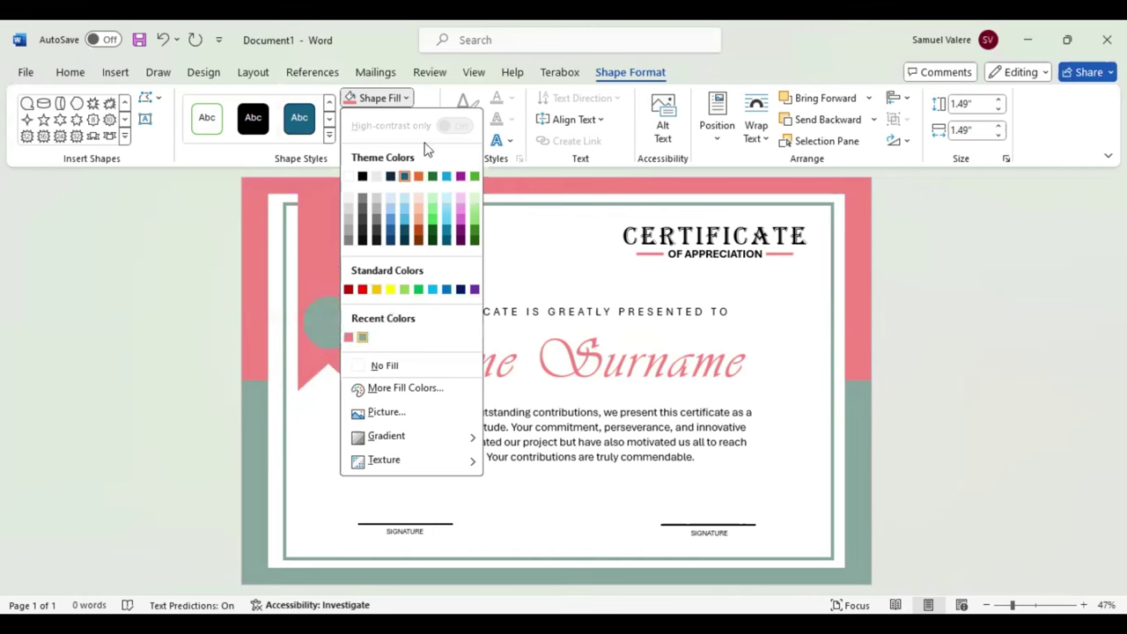
pyautogui.press('Escape')
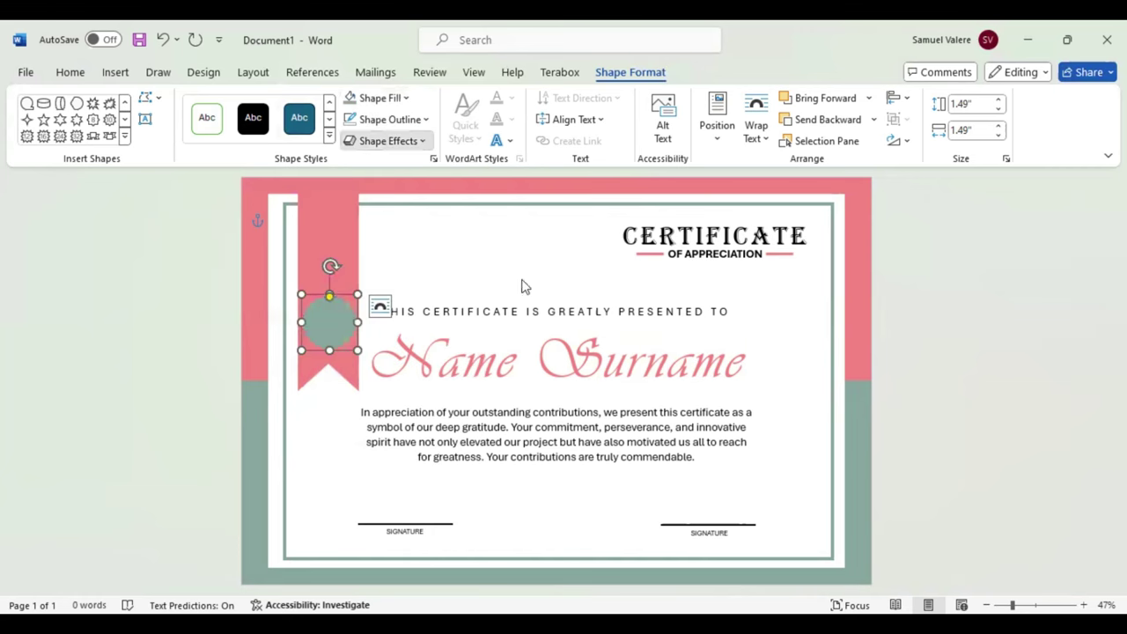
# Apply the Preset 2 bevel effect to the seal and shrink it to 1 inch square.
pyautogui.click(387, 141)
pyautogui.moveTo(396, 171)
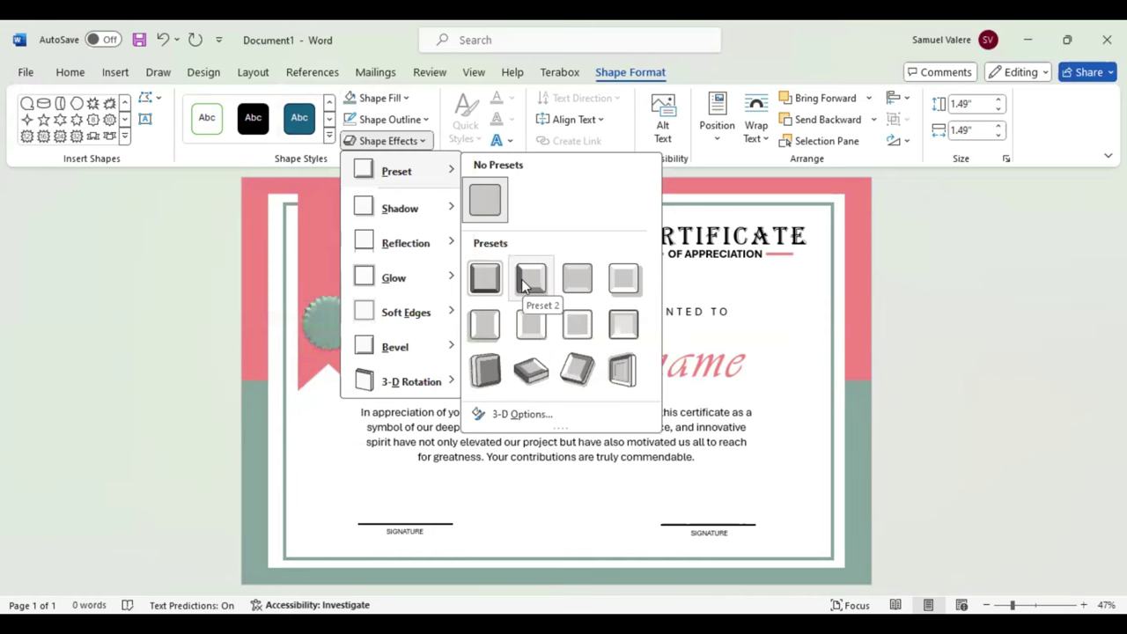
pyautogui.click(335, 325)
pyautogui.moveTo(335, 325); pyautogui.dragTo(332, 310)
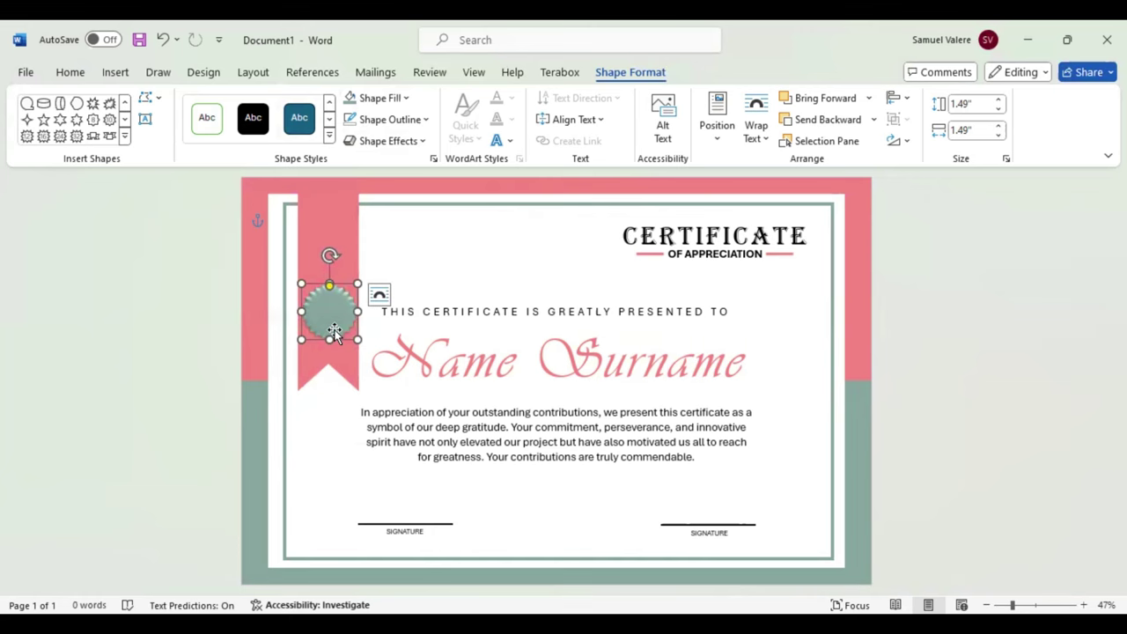
pyautogui.hotkey('ctrl', 'z')
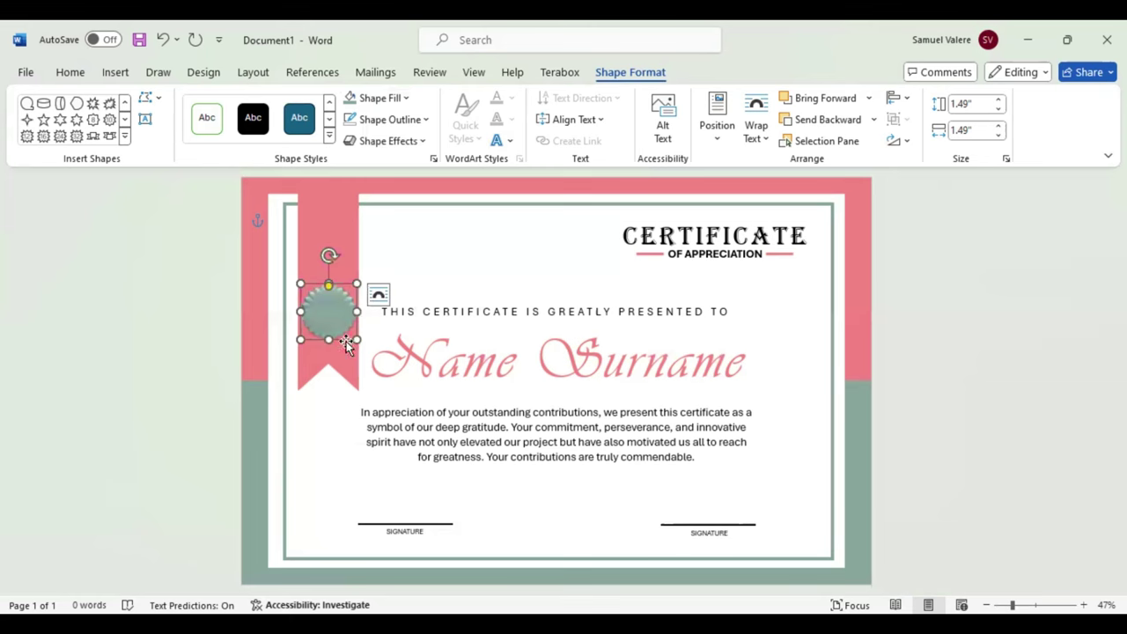
pyautogui.moveTo(357, 339); pyautogui.dragTo(326, 311)
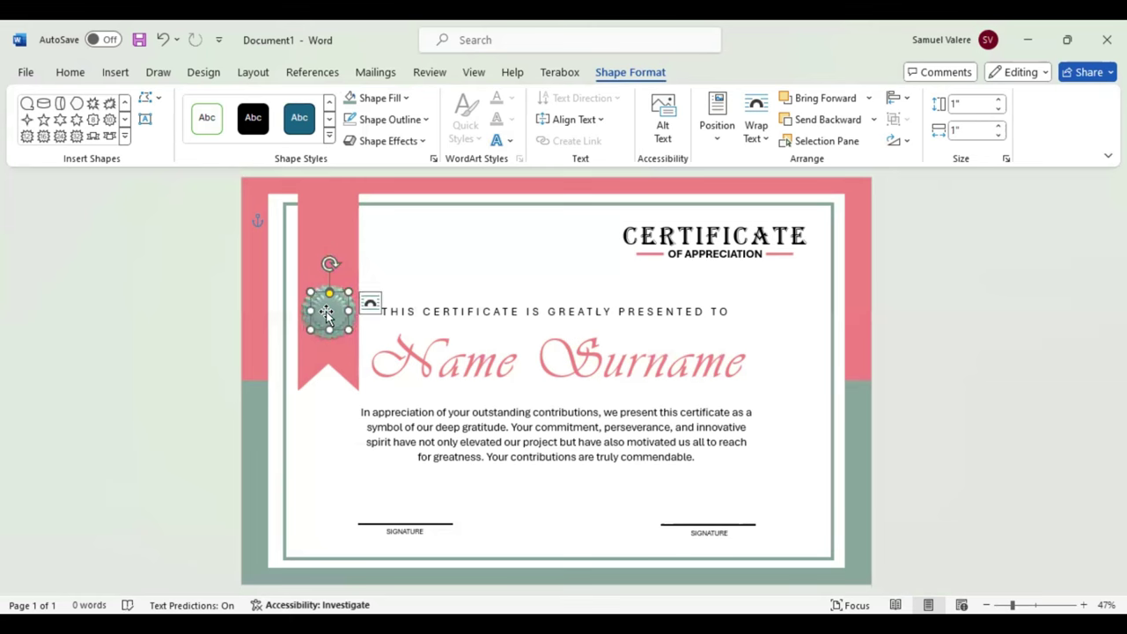
# Nudge the seal slightly down and shorten the pink ribbon to about 6.02" tall.
pyautogui.moveTo(327, 314); pyautogui.dragTo(327, 316)
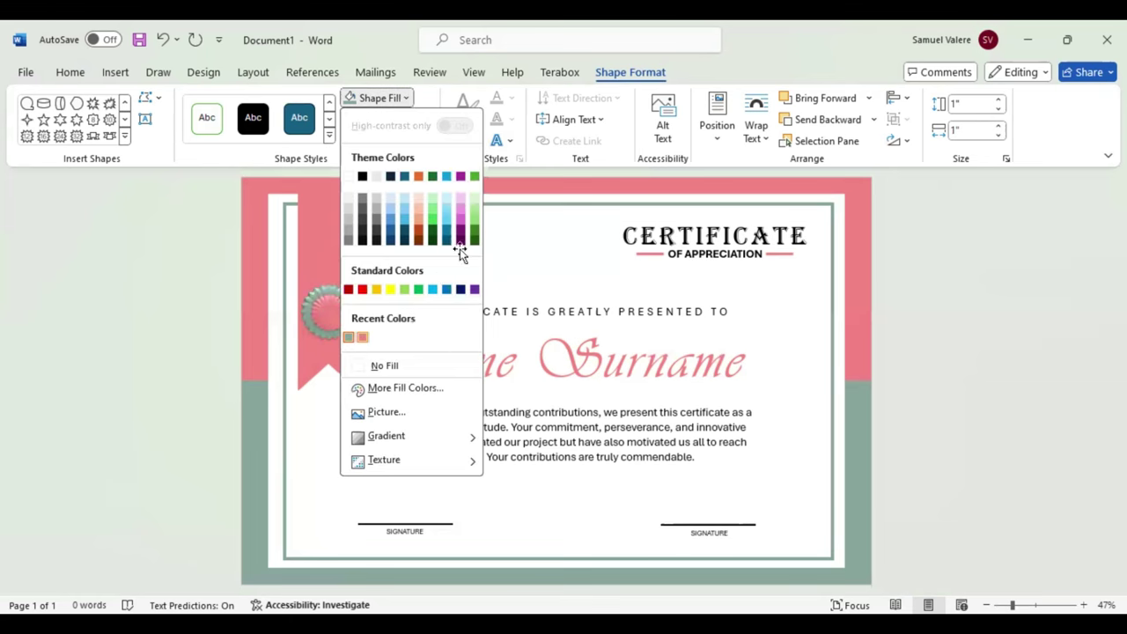
pyautogui.click(460, 250)
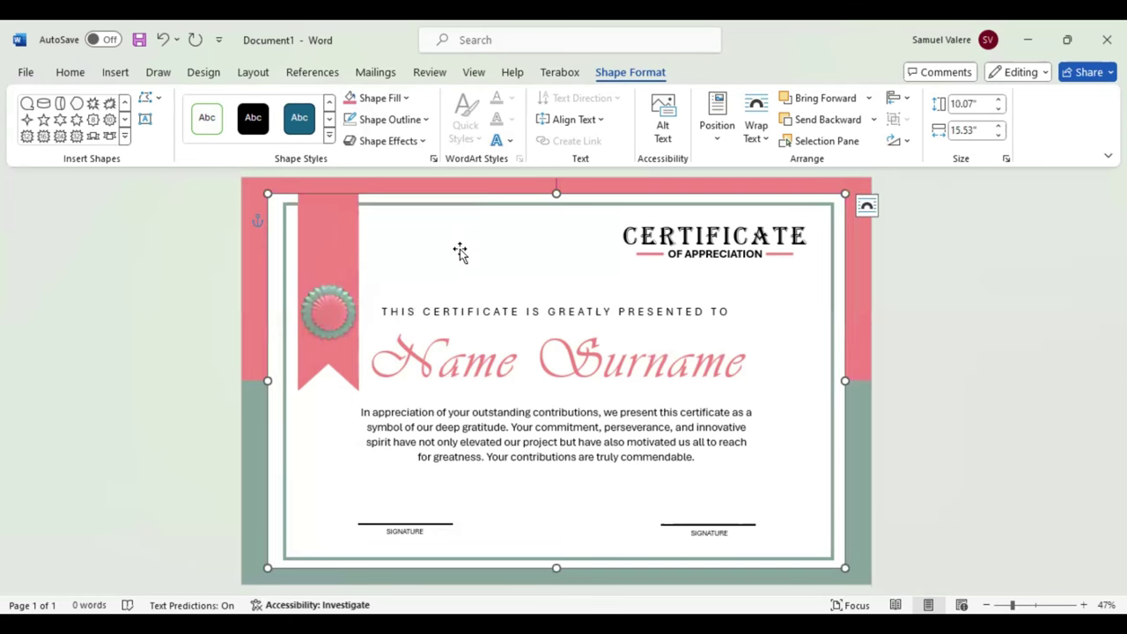
pyautogui.click(328, 379)
pyautogui.moveTo(328, 378); pyautogui.dragTo(328, 378)
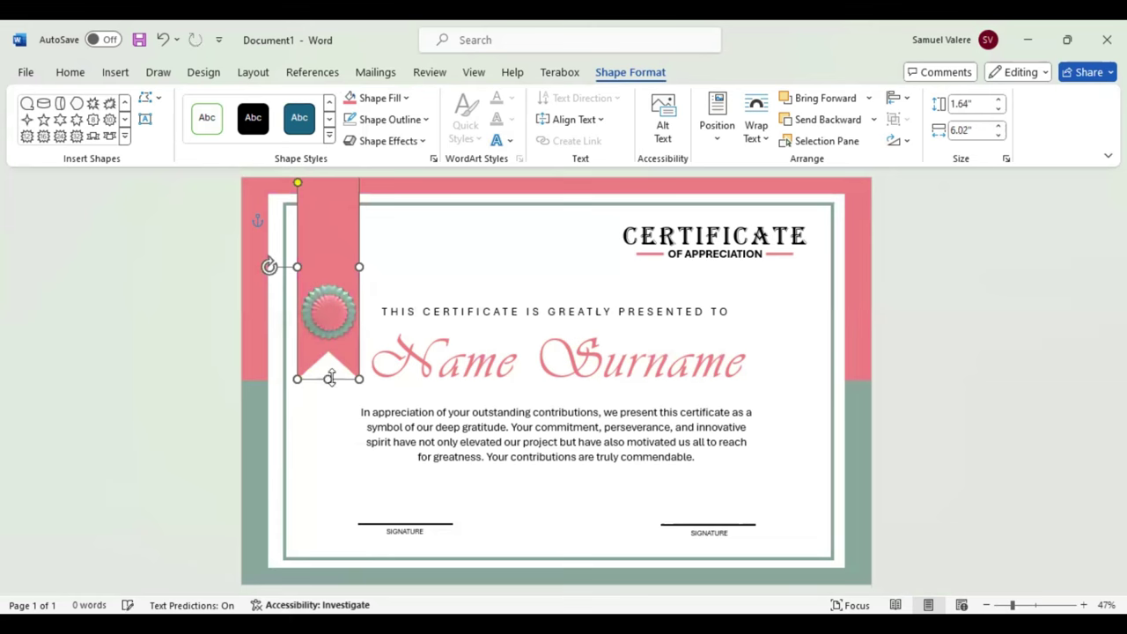
pyautogui.click(330, 313)
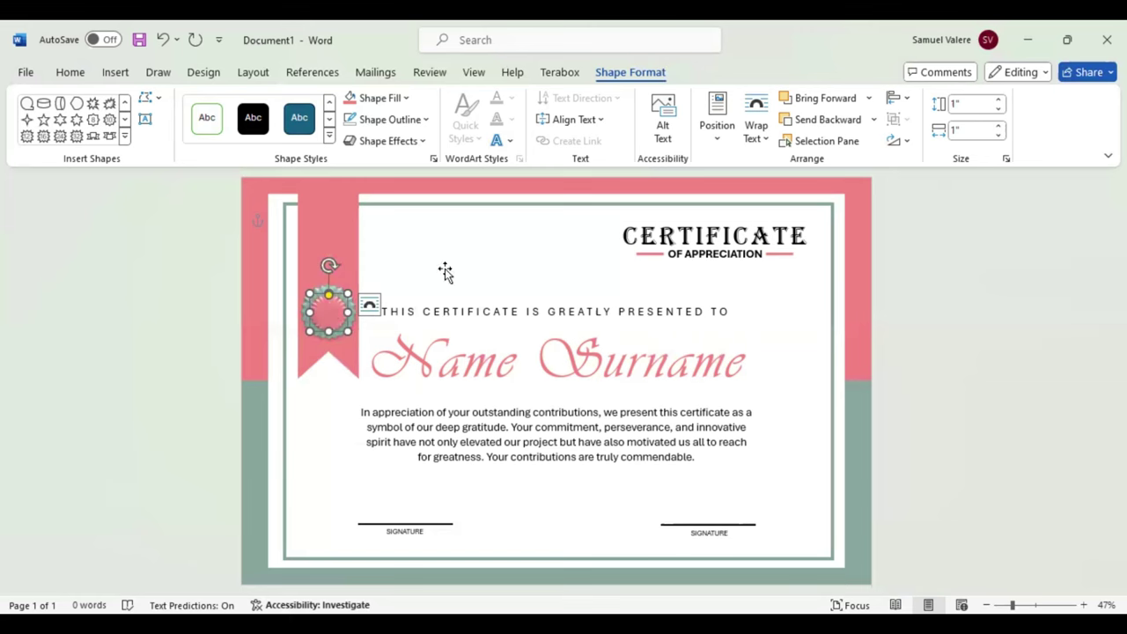
pyautogui.click(325, 312)
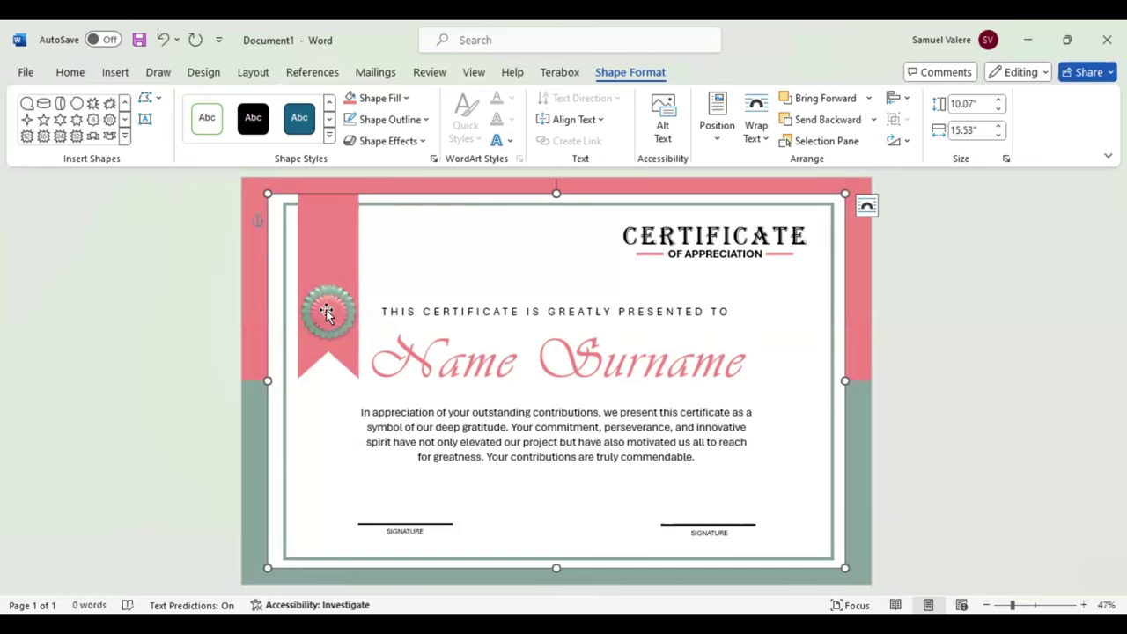
pyautogui.click(326, 312)
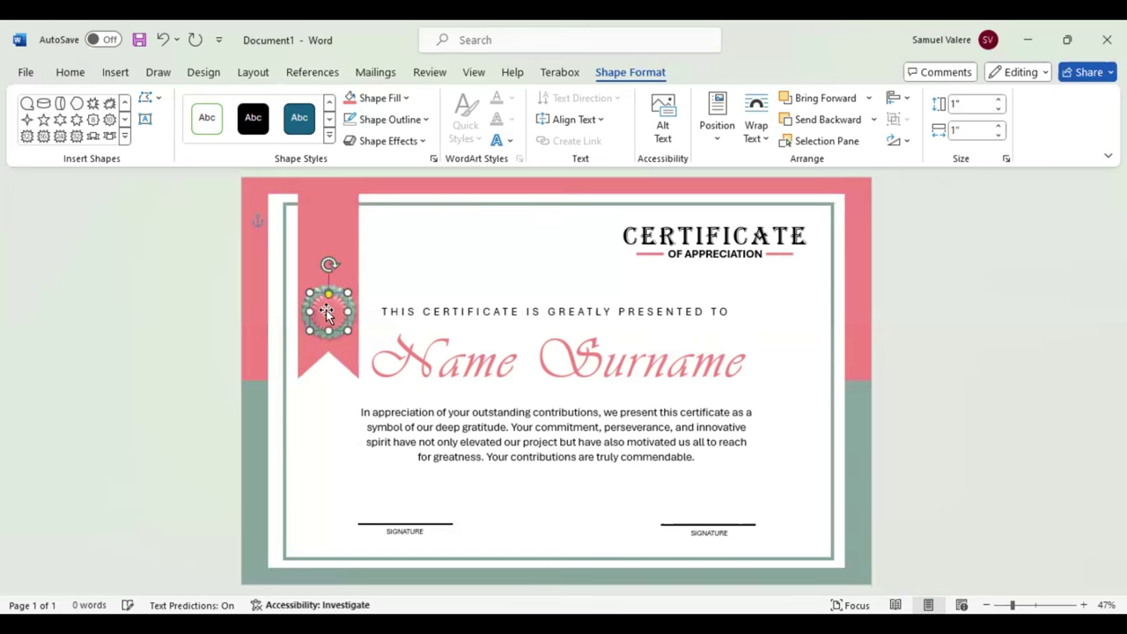
pyautogui.click(425, 262)
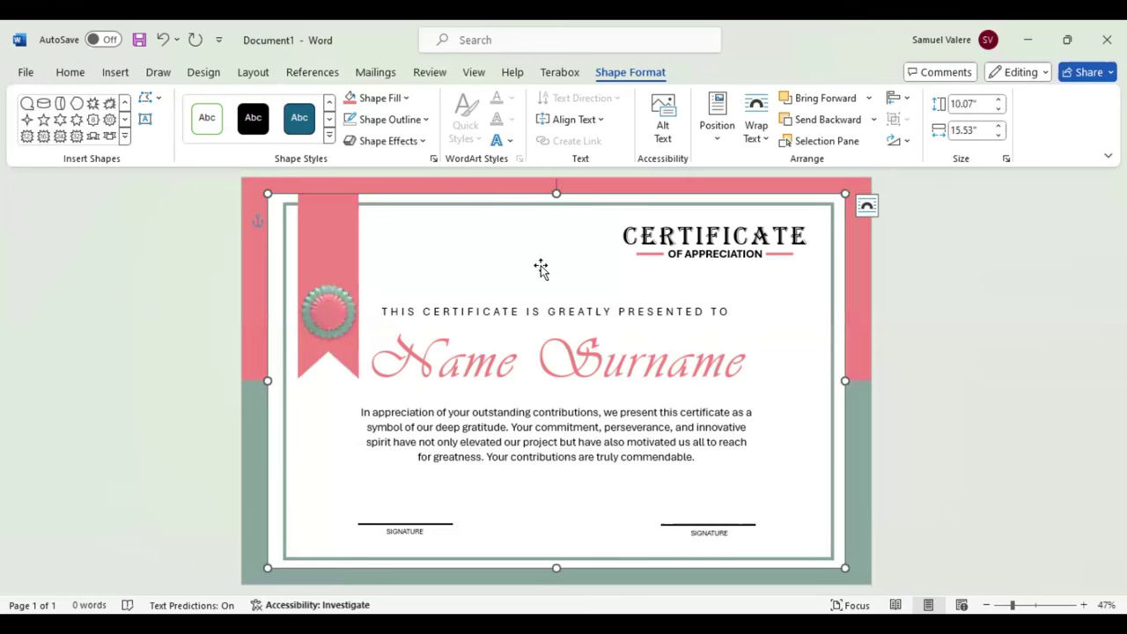
pyautogui.click(985, 359)
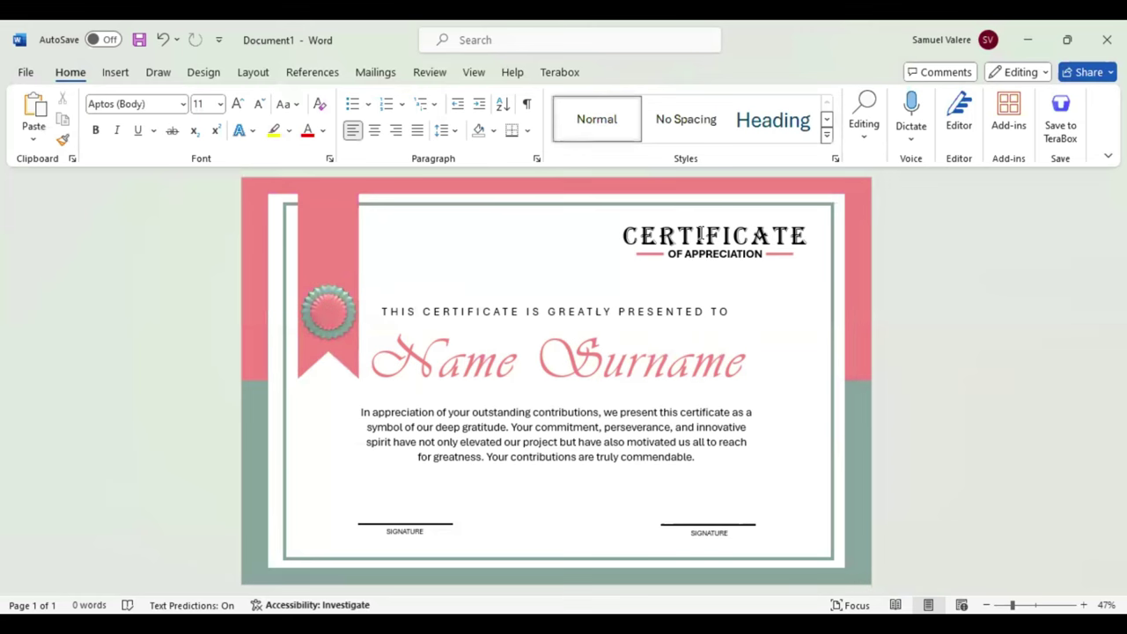
# Give CERTIFICATE the recent pink text fill and OF APPRECIATION the recent sage font colour.
pyautogui.click(703, 234)
pyautogui.doubleClick(705, 236)
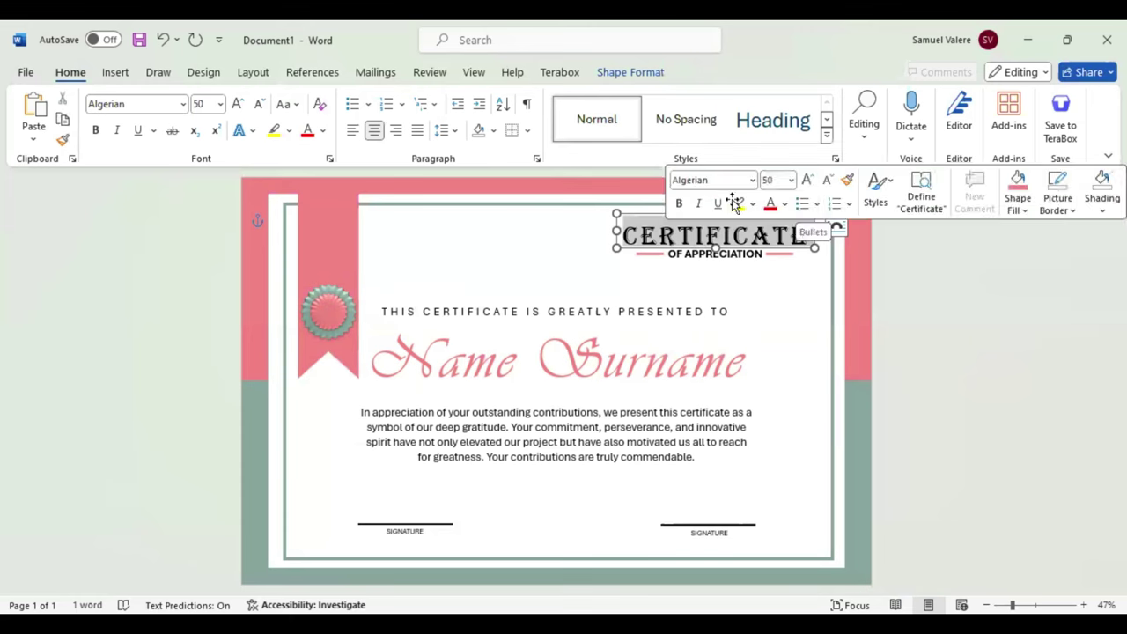
pyautogui.scroll(-10, 502, 130)
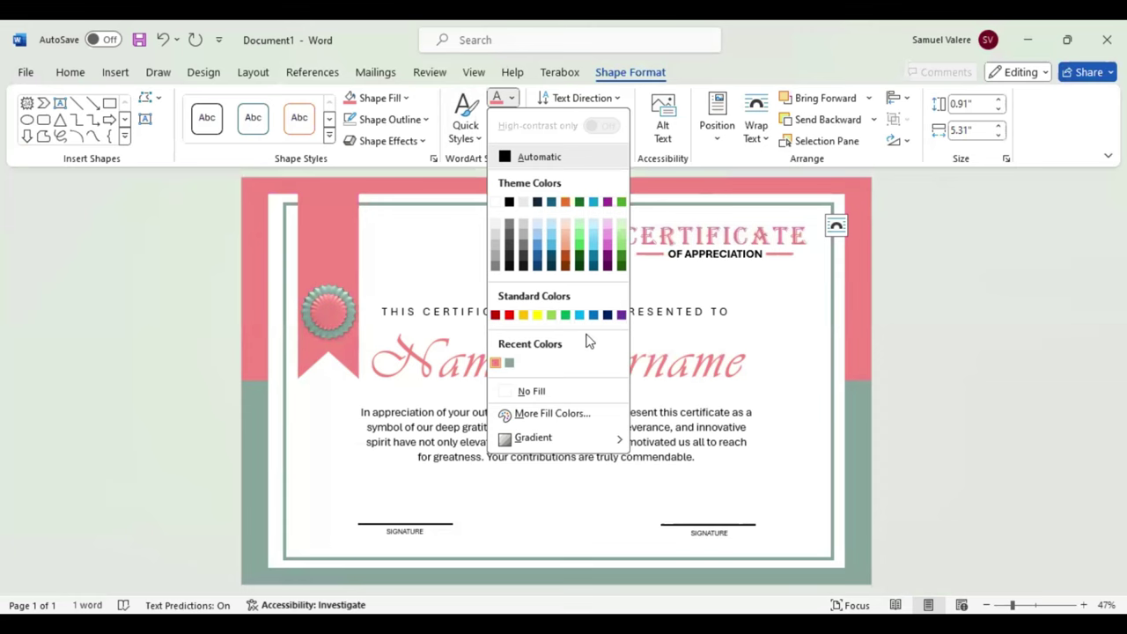
pyautogui.click(775, 230)
pyautogui.click(772, 227)
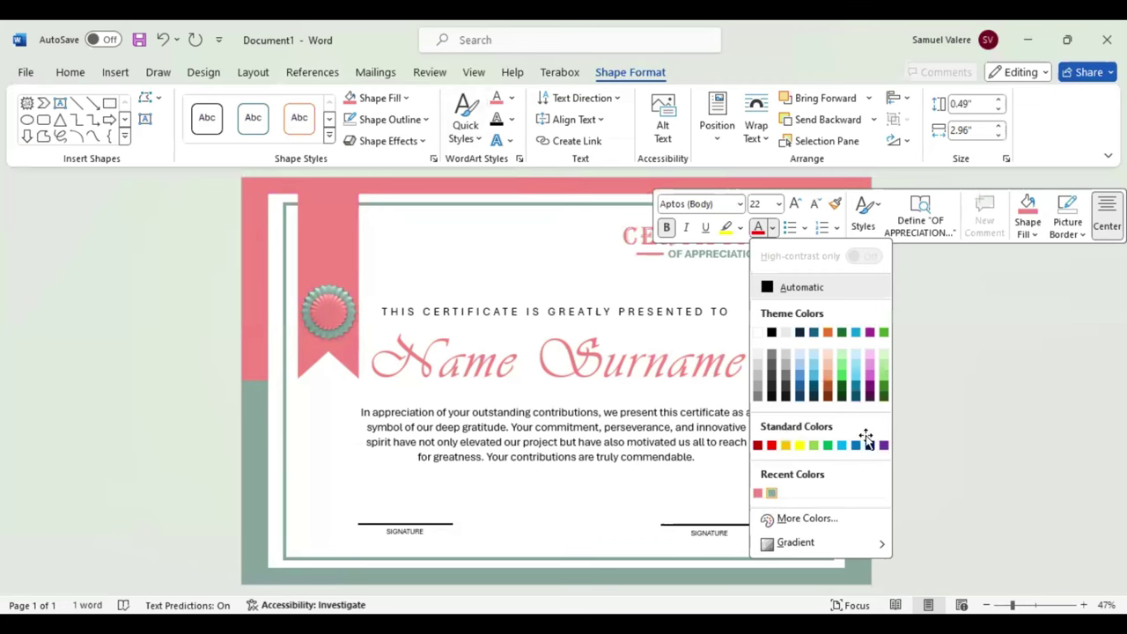
pyautogui.click(881, 231)
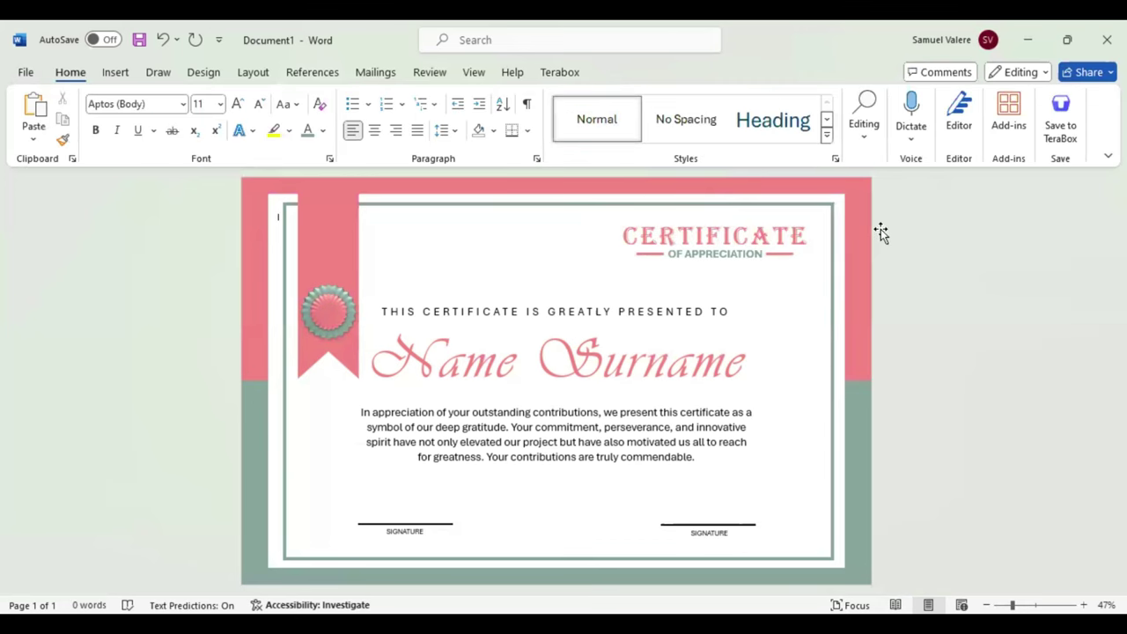